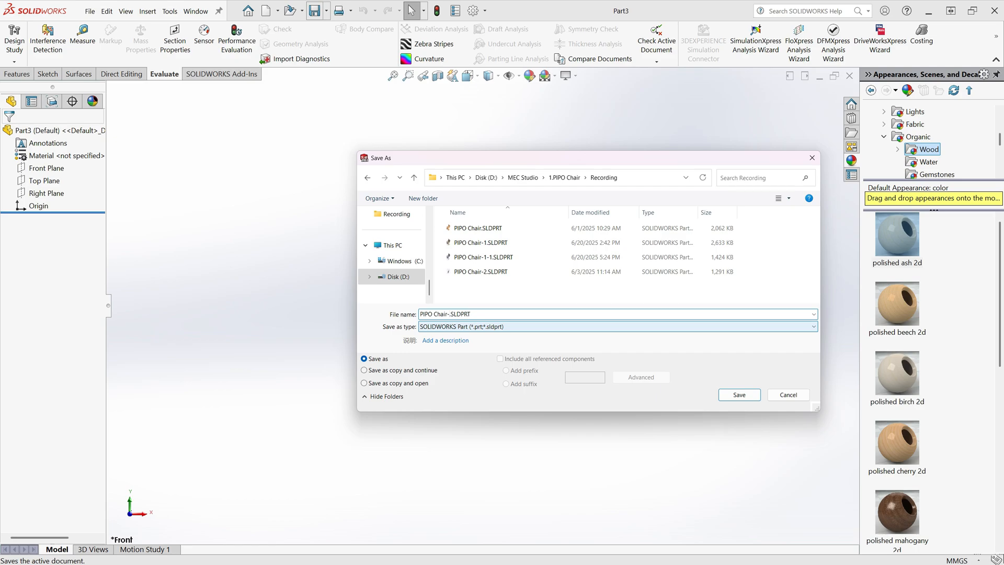
# - Save the part as PIPO Chair-3 in the Recording folder
pyautogui.write('3')
pyautogui.press('Return')
# - Create a reference plane offset 350 mm from the Right Plane in the positive X direction
pyautogui.click(572, 37)
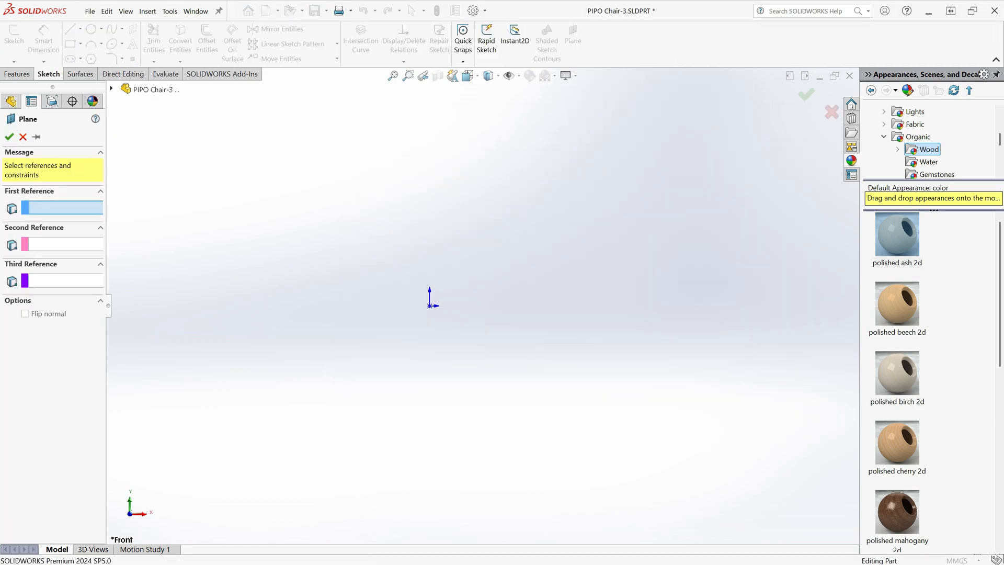
pyautogui.click(111, 89)
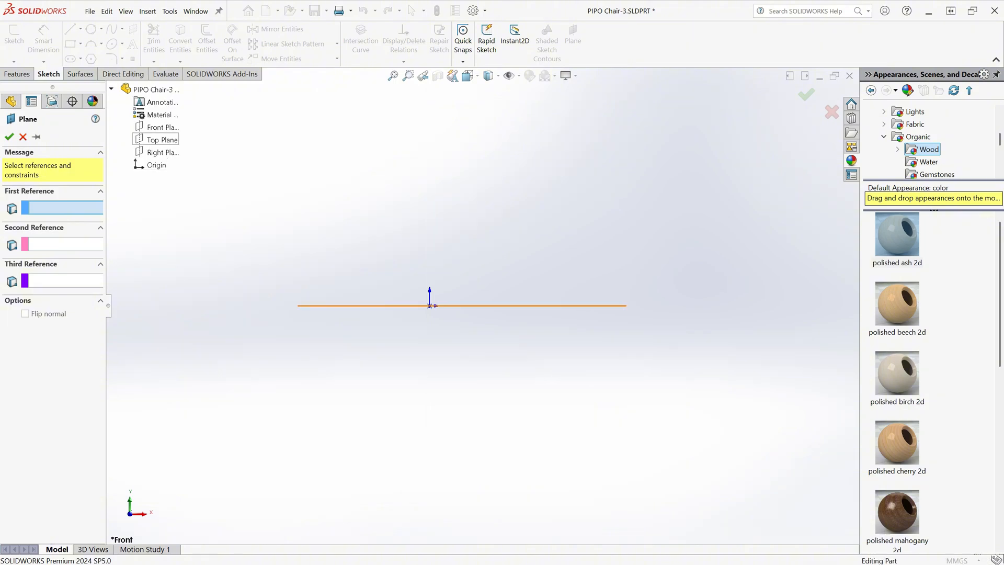
pyautogui.click(165, 152)
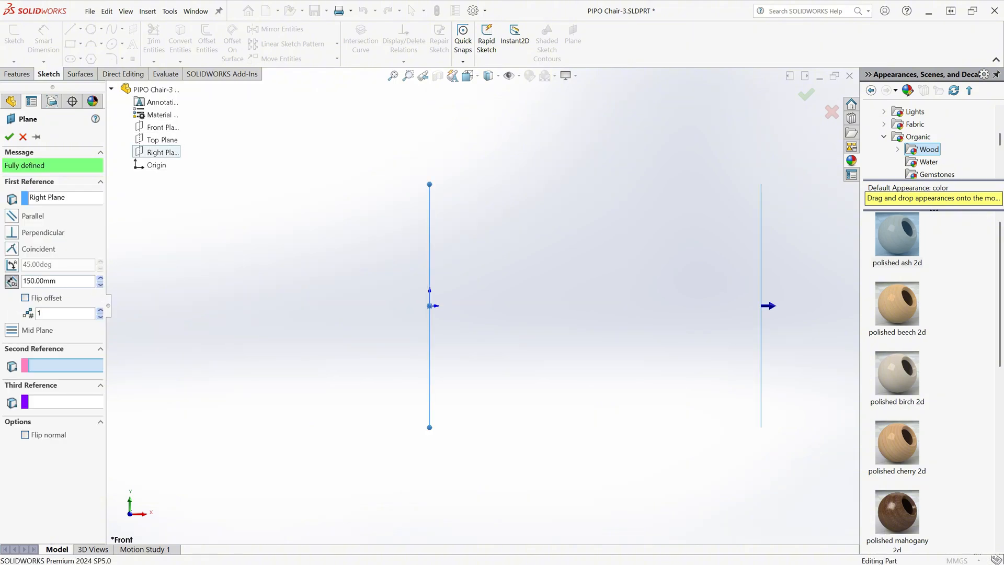
pyautogui.click(58, 280)
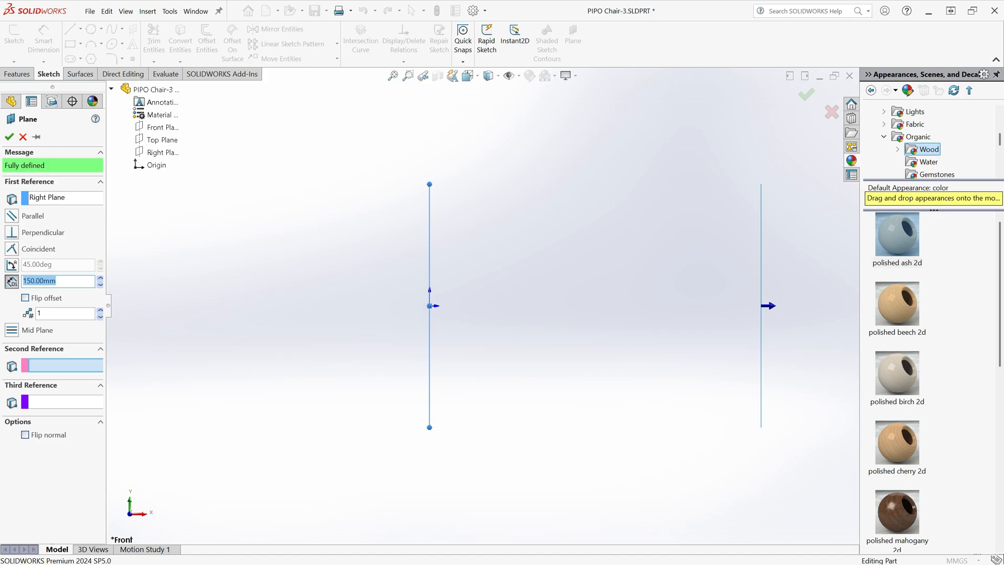
pyautogui.write('35')
pyautogui.press('Return')
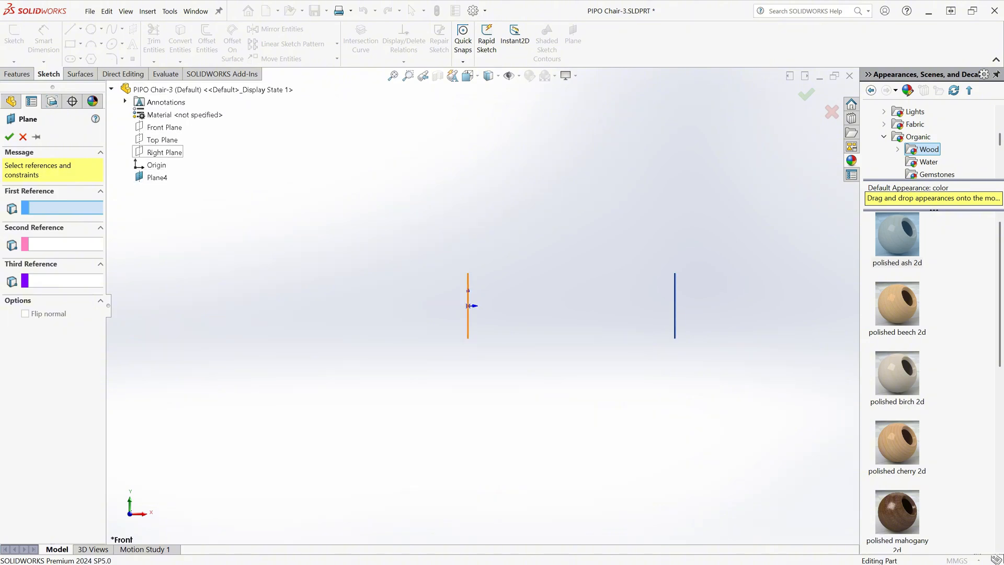
# - Create a second plane offset 350 mm from the Right Plane with the offset direction flipped
pyautogui.click(468, 305)
pyautogui.click(25, 297)
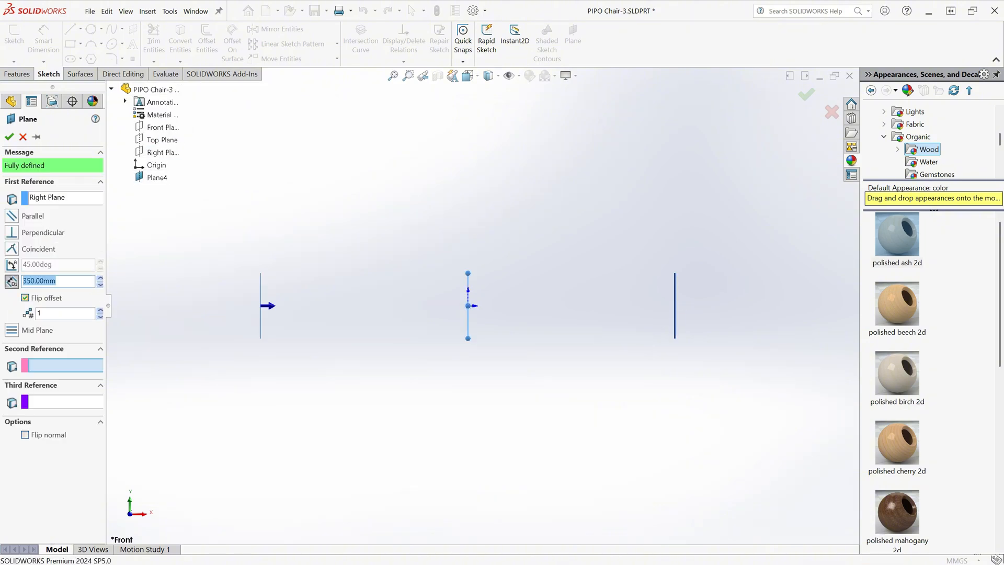
pyautogui.press('Return')
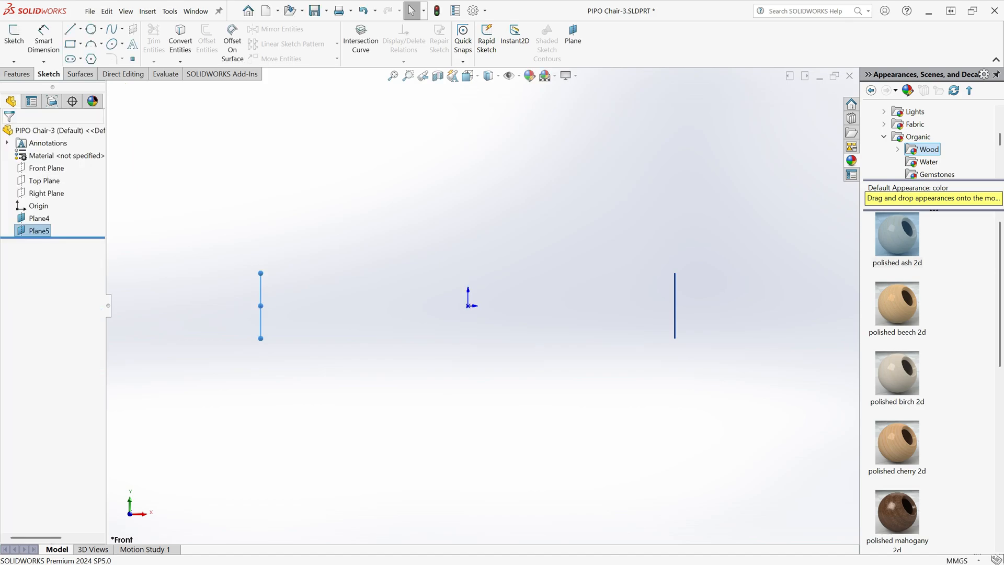
# - Rename the positive-side offset plane as RP and the flipped-side offset plane as LP
pyautogui.click(37, 218)
pyautogui.press('F2')
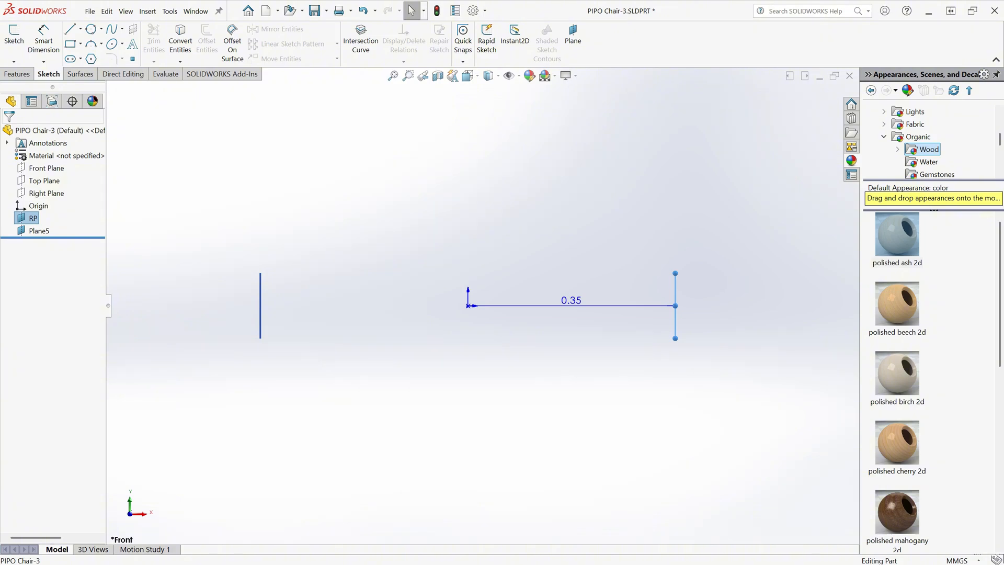
pyautogui.click(39, 231)
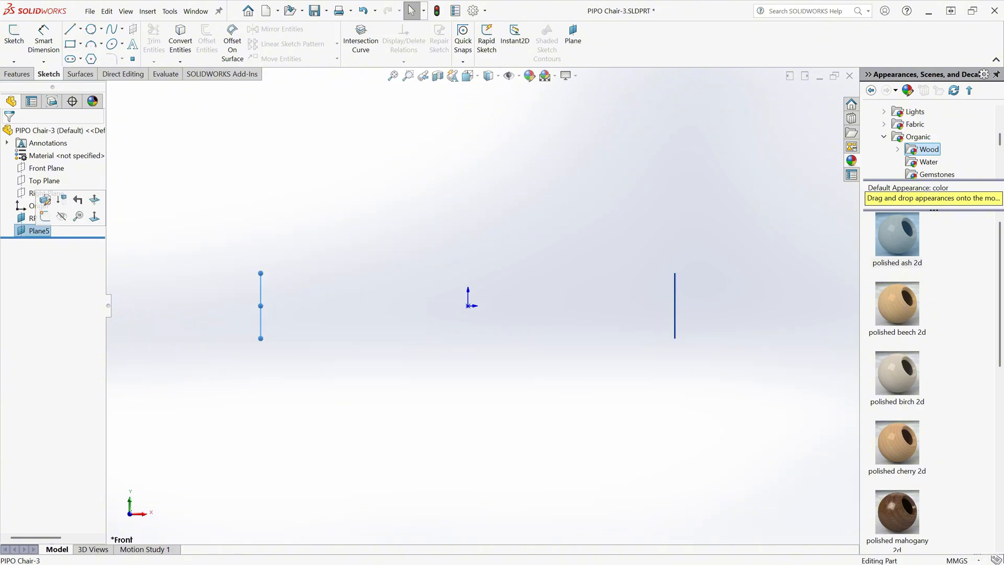
pyautogui.press('F2')
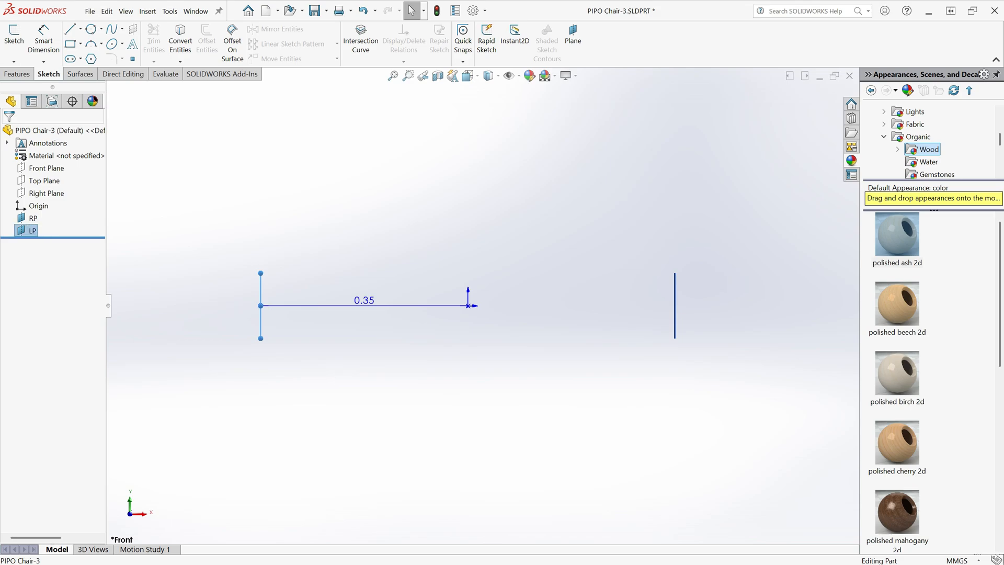
# - Show the Right Plane and rename it as MP
pyautogui.click(44, 195)
pyautogui.click(80, 183)
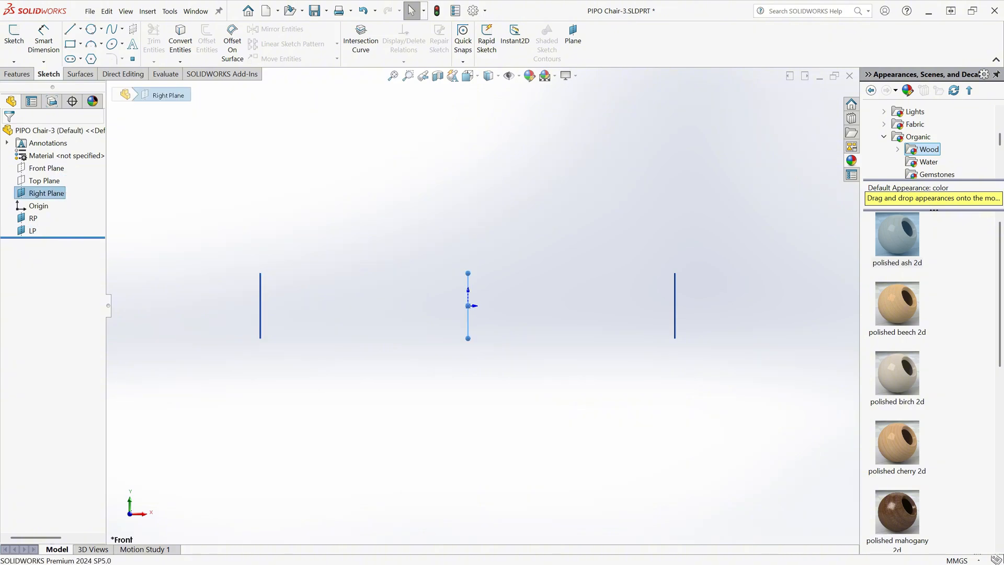
pyautogui.click(27, 193)
pyautogui.press('F2')
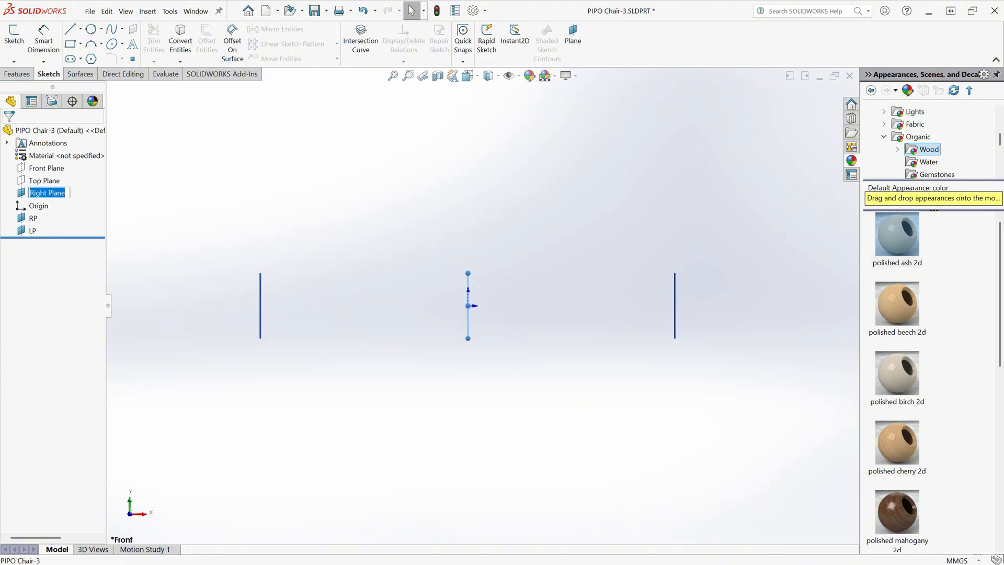
pyautogui.write('MP')
pyautogui.press('Return')
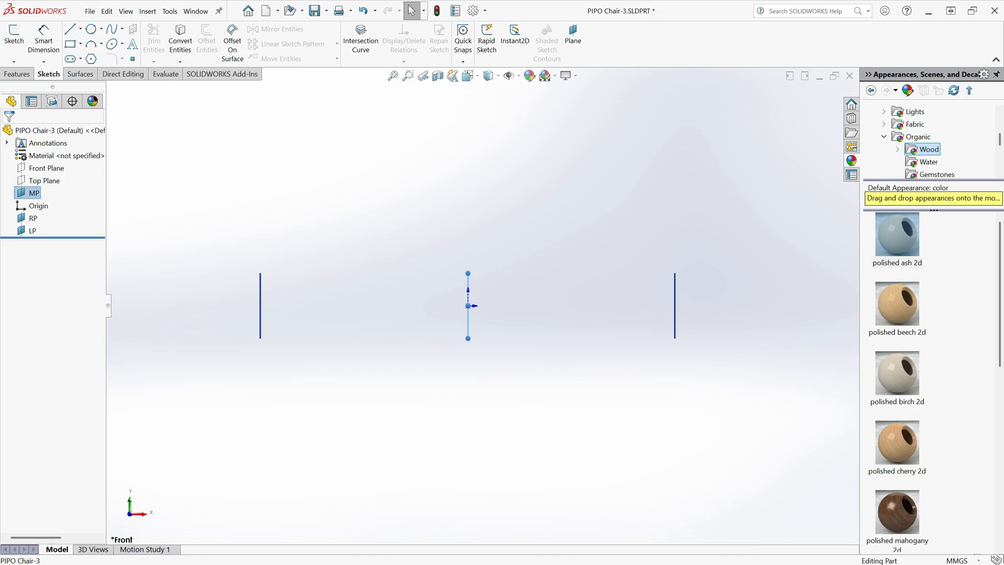
pyautogui.press('Escape')
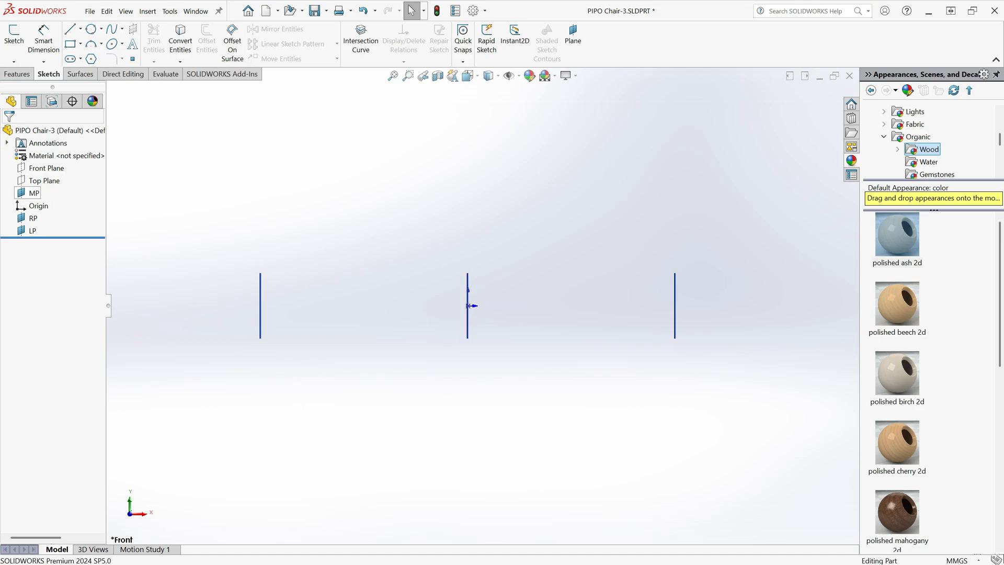
# - Start a sketch on plane MP and insert the pipo_0003 photo of the woman seated in the chair as a sketch picture
pyautogui.click(468, 305)
pyautogui.click(14, 39)
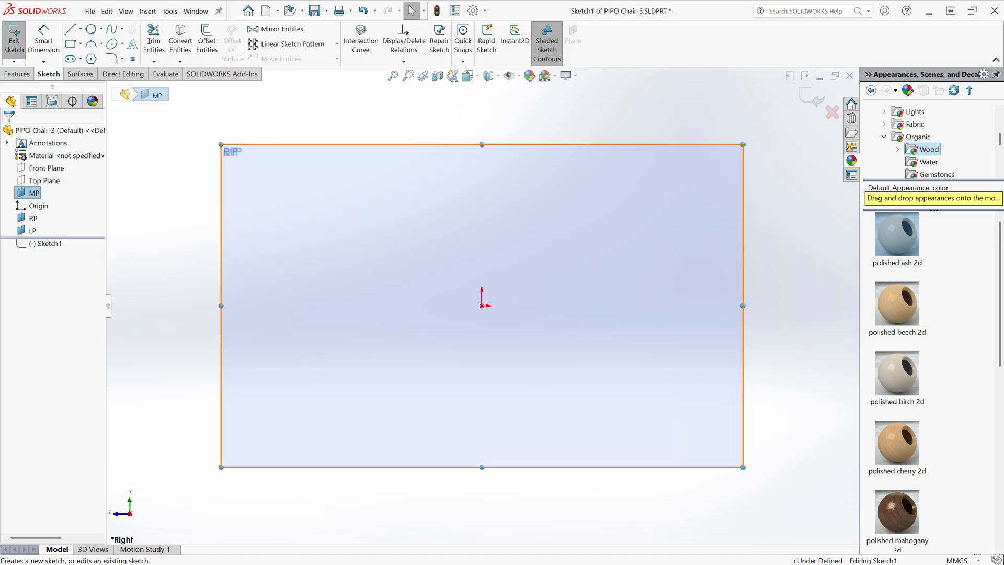
pyautogui.click(169, 11)
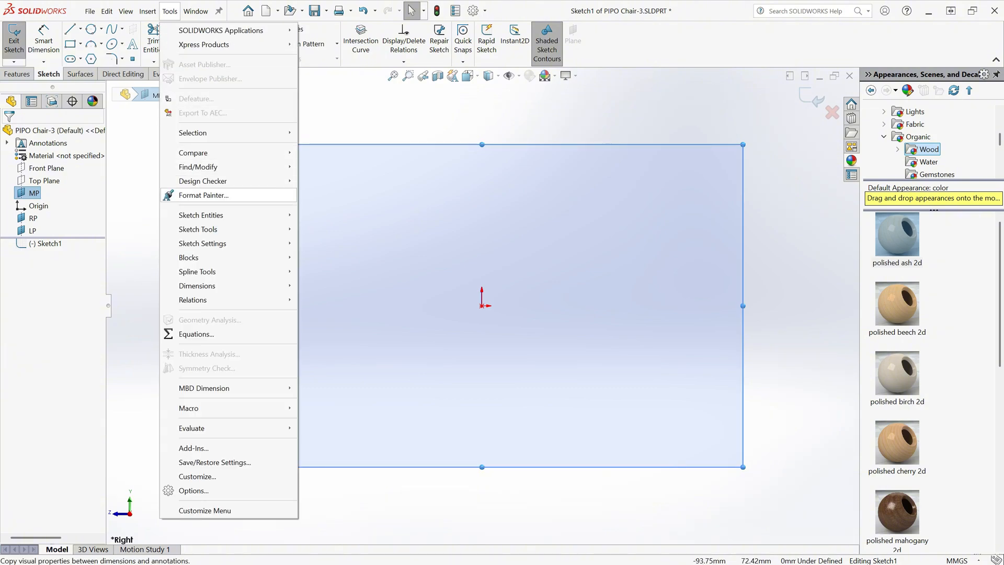
pyautogui.moveTo(209, 229)
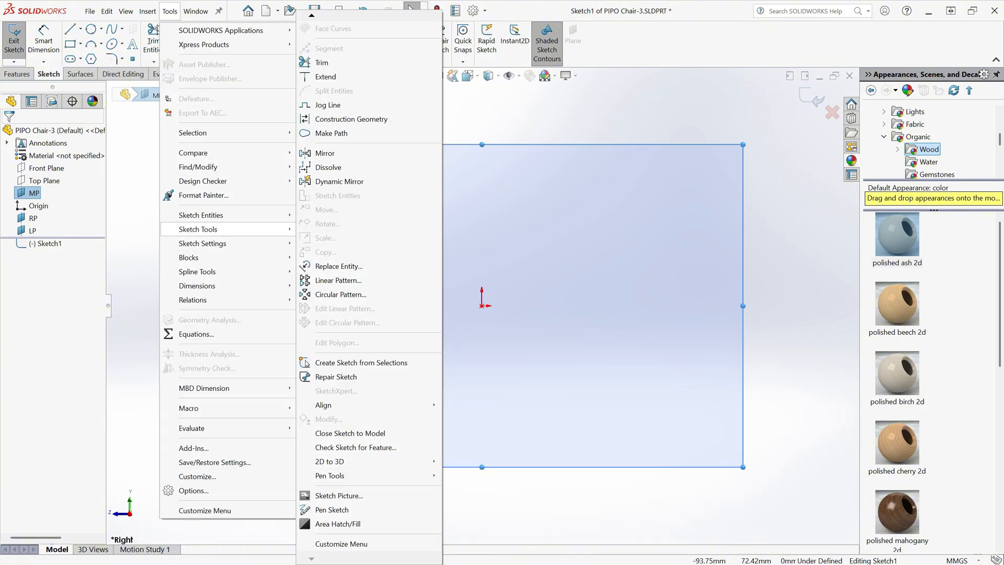
pyautogui.click(338, 495)
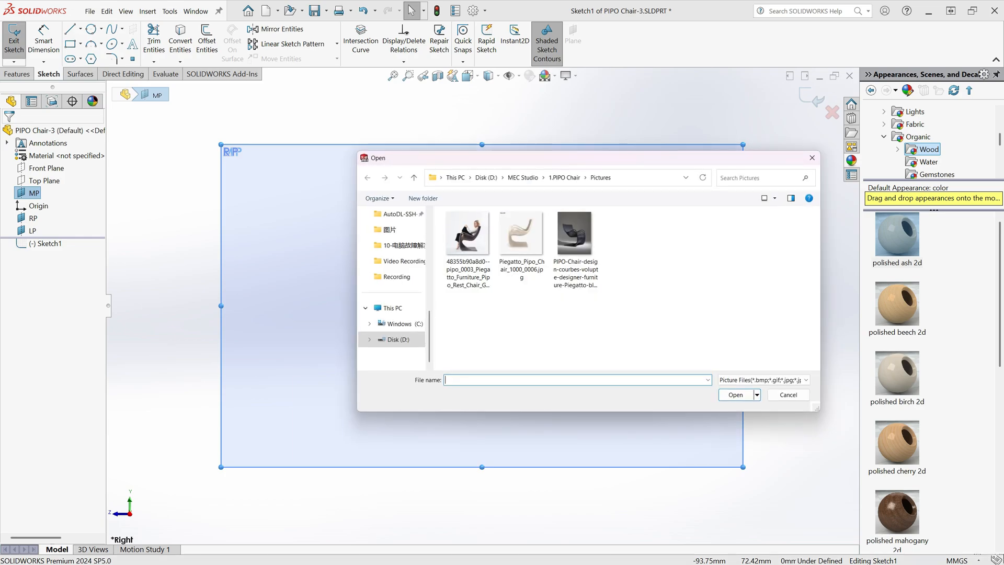
pyautogui.doubleClick(469, 236)
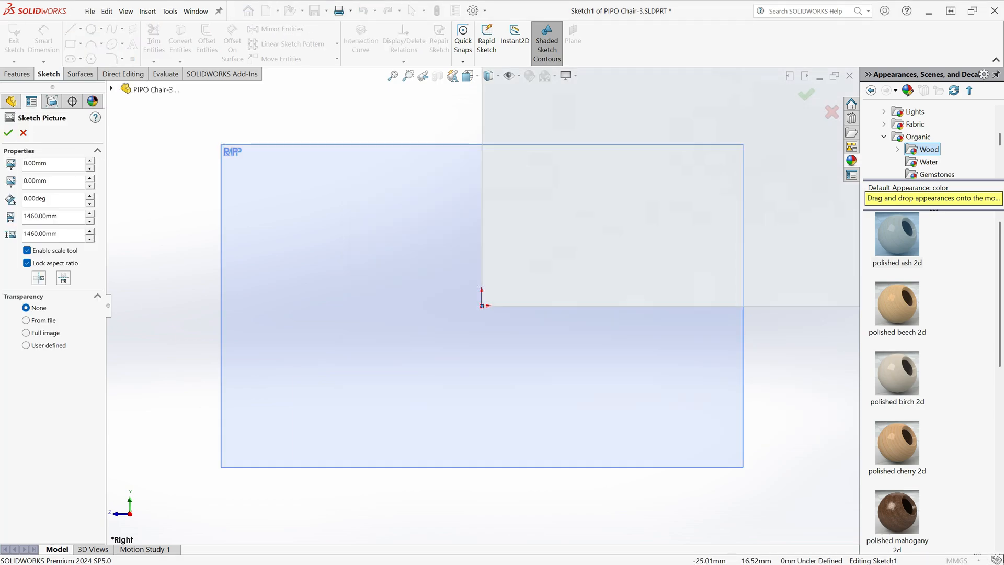
# - Move the sketch picture to about X -461 mm, Y -109 mm so the front of the chair's base sits at the origin
pyautogui.scroll(11, 482, 305)
pyautogui.scroll(1, 482, 305)
pyautogui.moveTo(660, 266)
pyautogui.mouseDown()
pyautogui.moveTo(628, 306)
pyautogui.moveTo(552, 326)
pyautogui.moveTo(506, 303)
pyautogui.mouseUp()
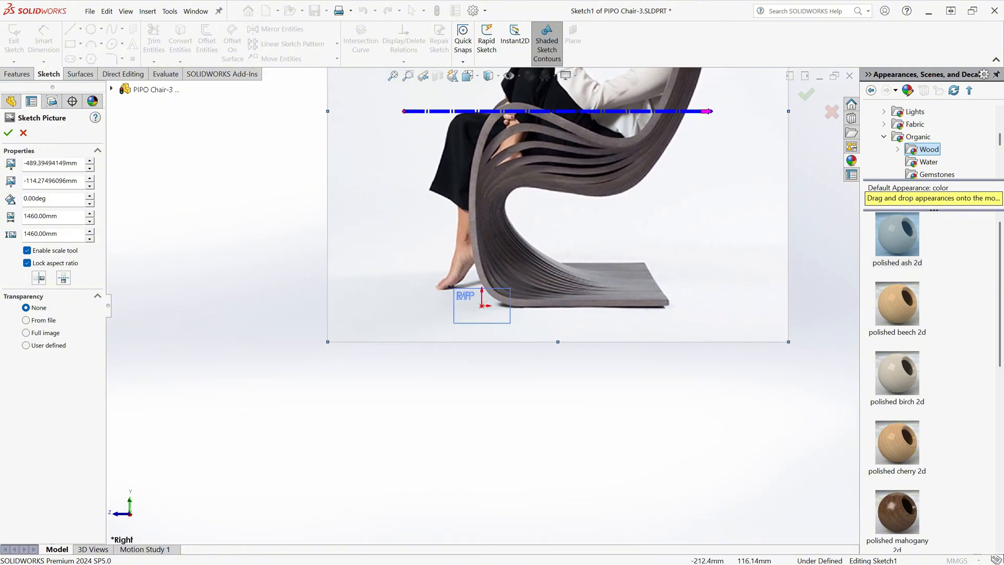
pyautogui.scroll(3, 483, 305)
pyautogui.scroll(-1, 695, 150)
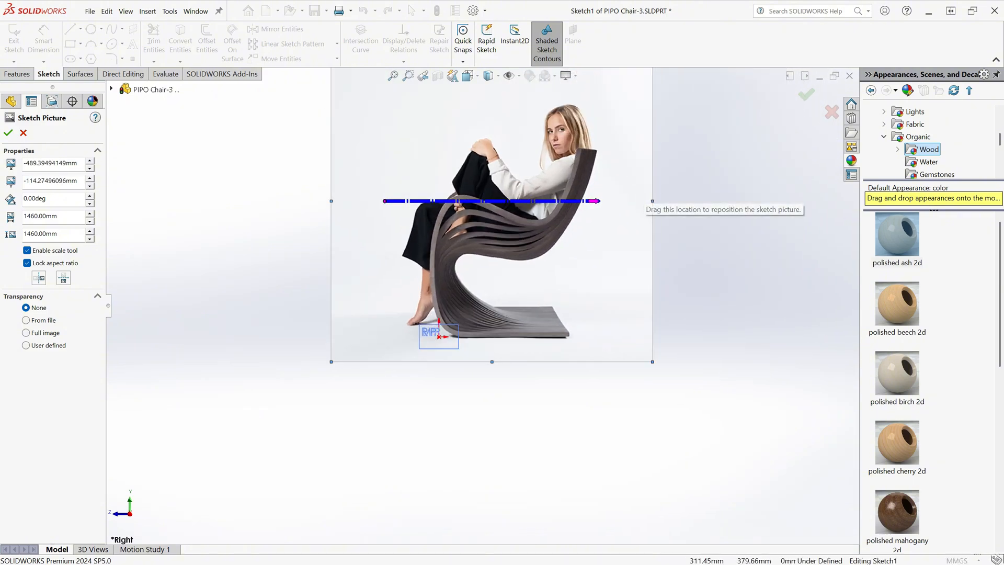
pyautogui.moveTo(645, 195); pyautogui.dragTo(652, 194)
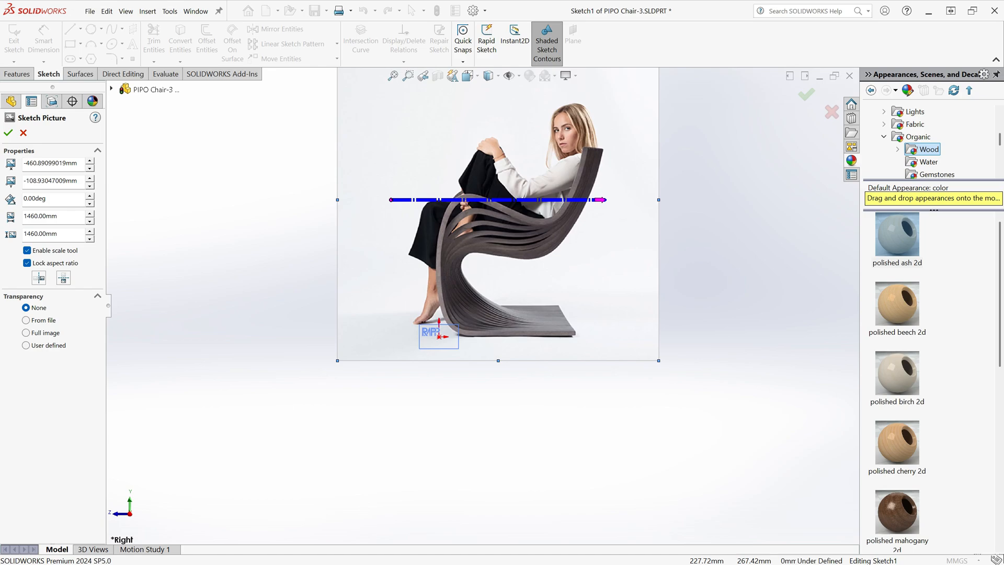
# - Scale the picture with a vertical reference line of 430 mm from the origin up the chair's front edge, and close the sketch
pyautogui.moveTo(390, 200); pyautogui.dragTo(439, 337)
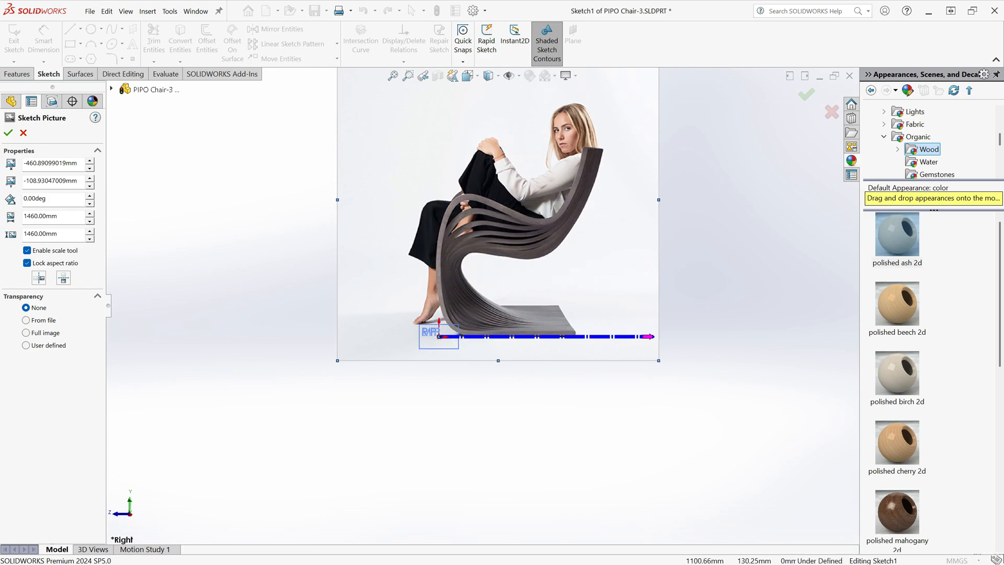
pyautogui.moveTo(647, 337); pyautogui.dragTo(439, 243)
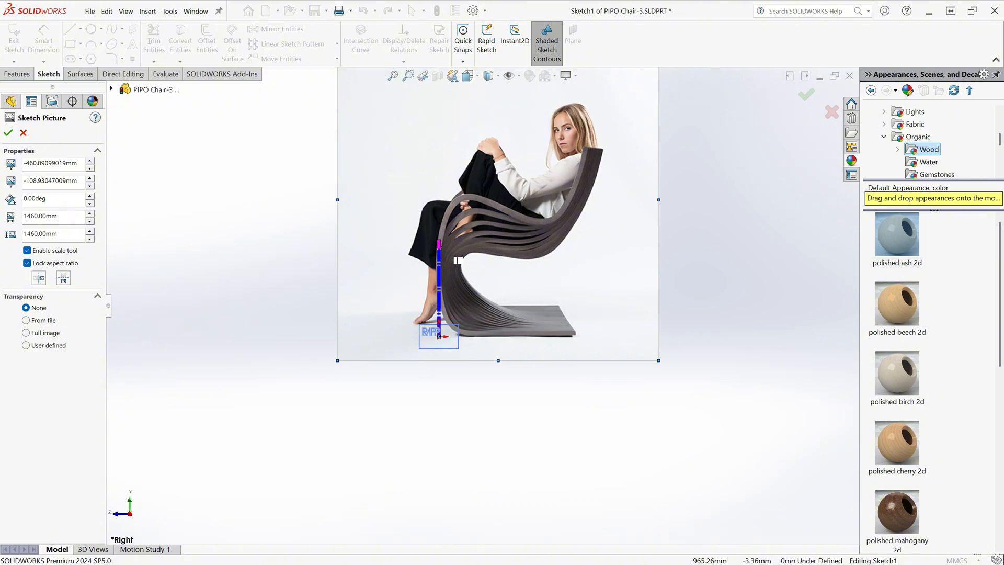
pyautogui.moveTo(439, 243); pyautogui.dragTo(439, 243)
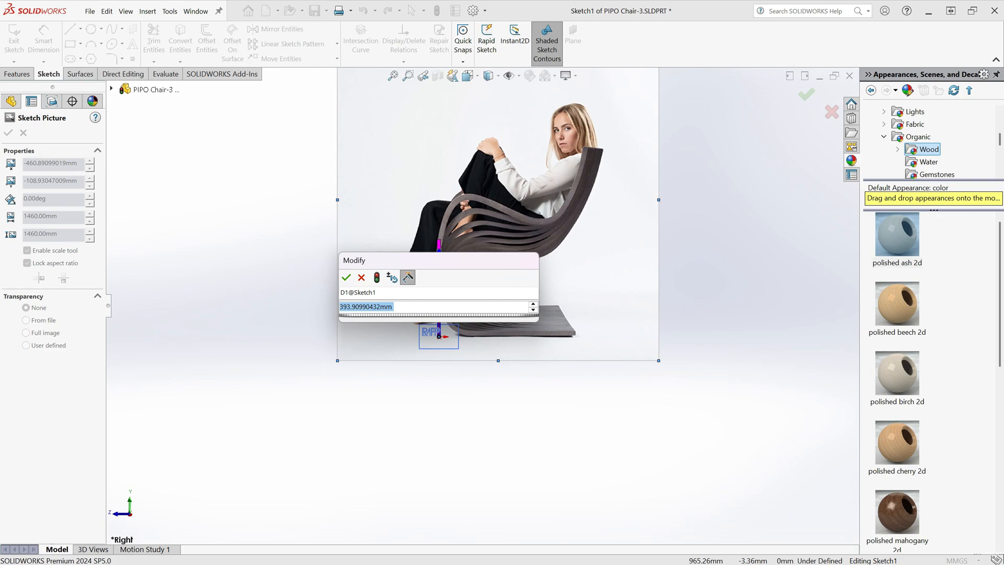
pyautogui.write('4')
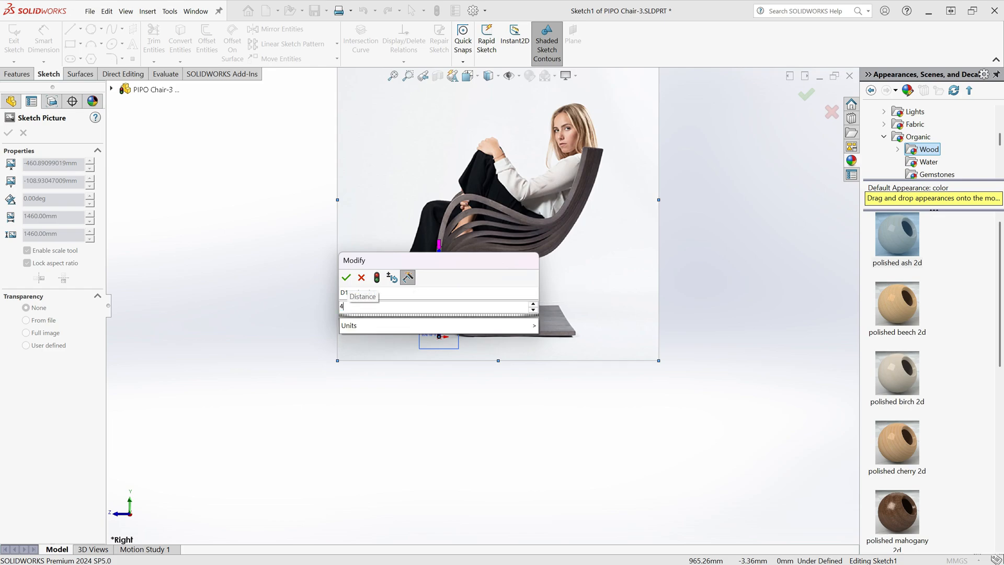
pyautogui.write('30')
pyautogui.press('Return')
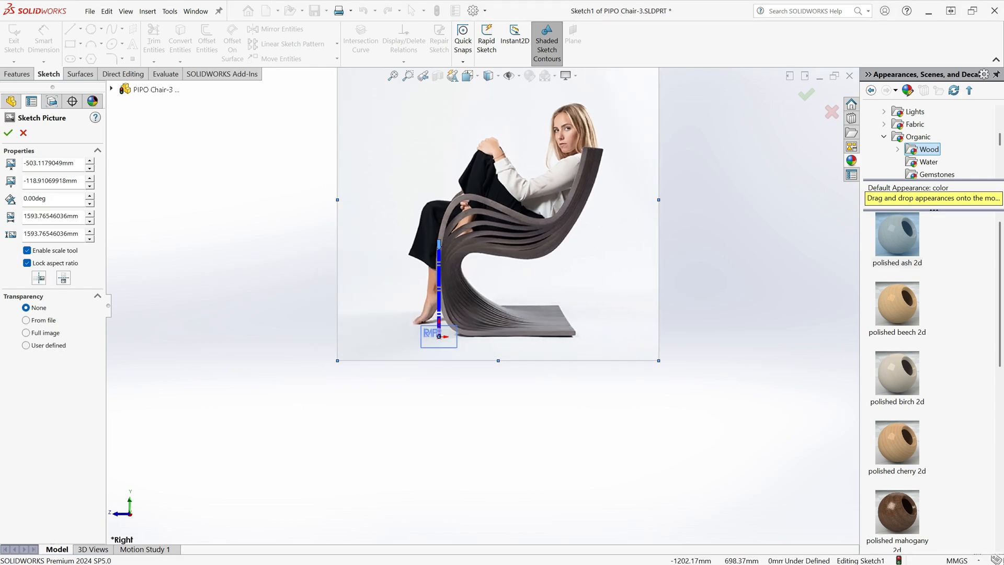
pyautogui.click(8, 133)
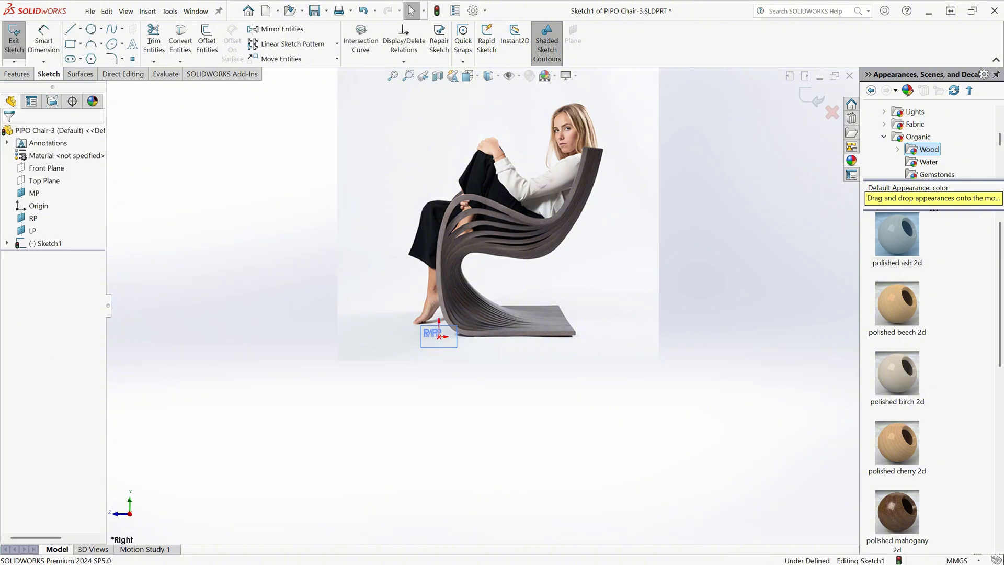
pyautogui.scroll(1, 372, 473)
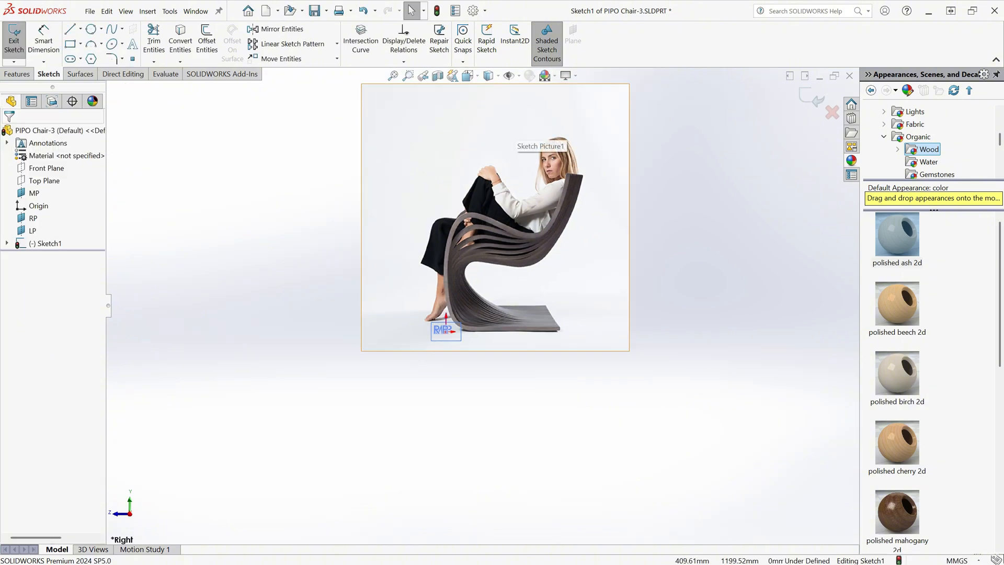
pyautogui.click(811, 98)
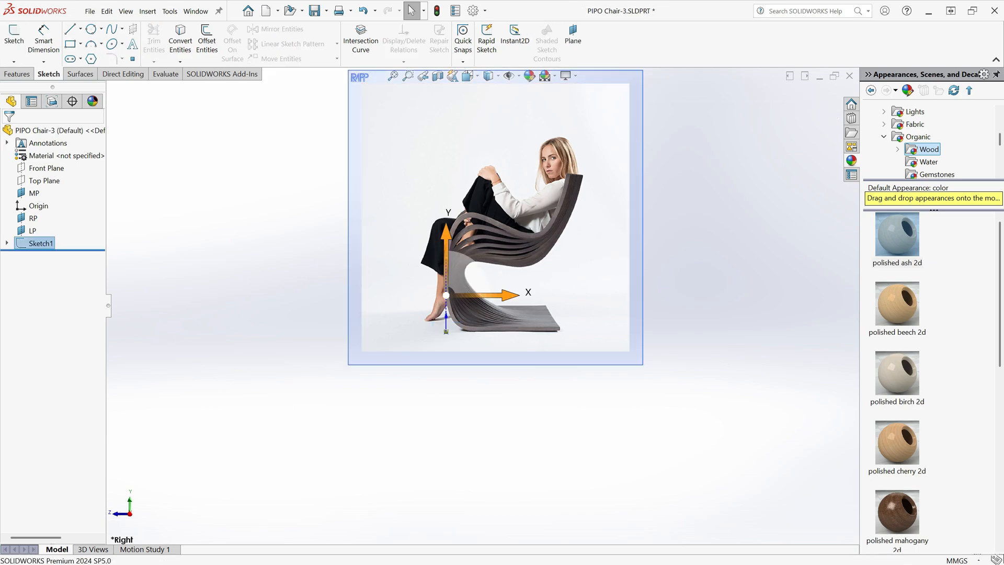
pyautogui.press('Escape')
# - Start a sketch on plane RP and trace the chair's backrest and seat top edge with a B-Spline: Degree 7 style spline
pyautogui.press('space')
pyautogui.click(386, 361)
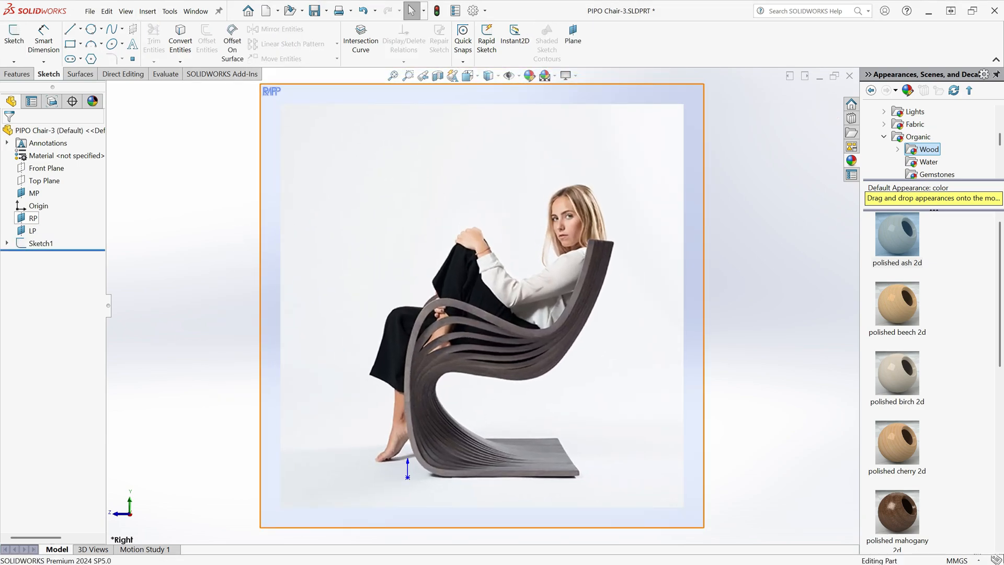
pyautogui.click(33, 218)
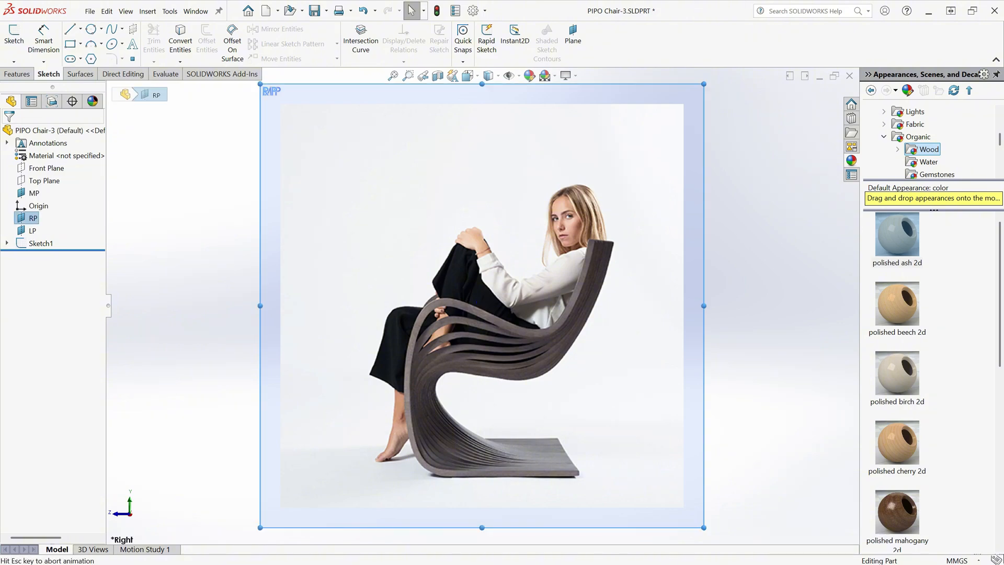
pyautogui.click(14, 40)
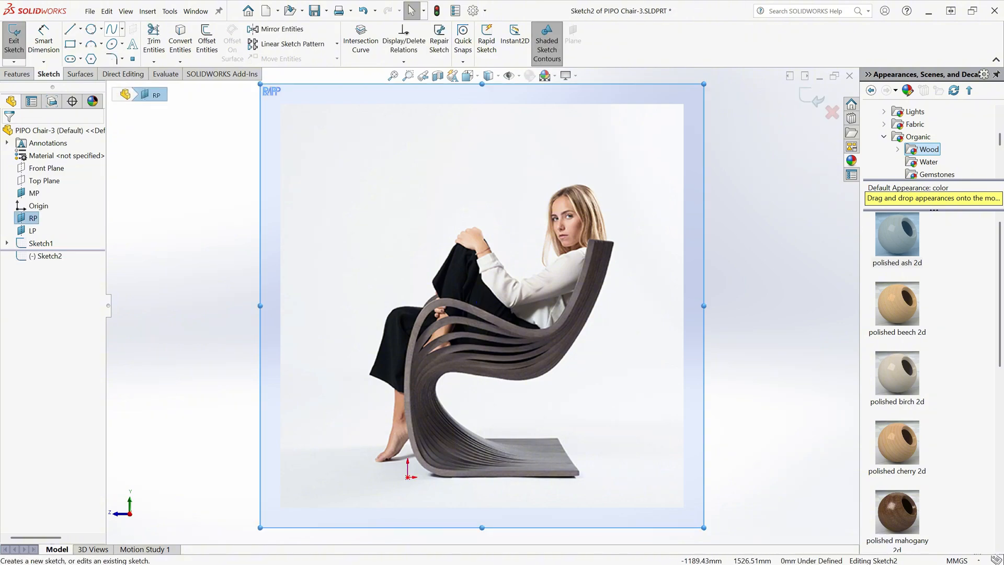
pyautogui.click(122, 29)
pyautogui.click(141, 58)
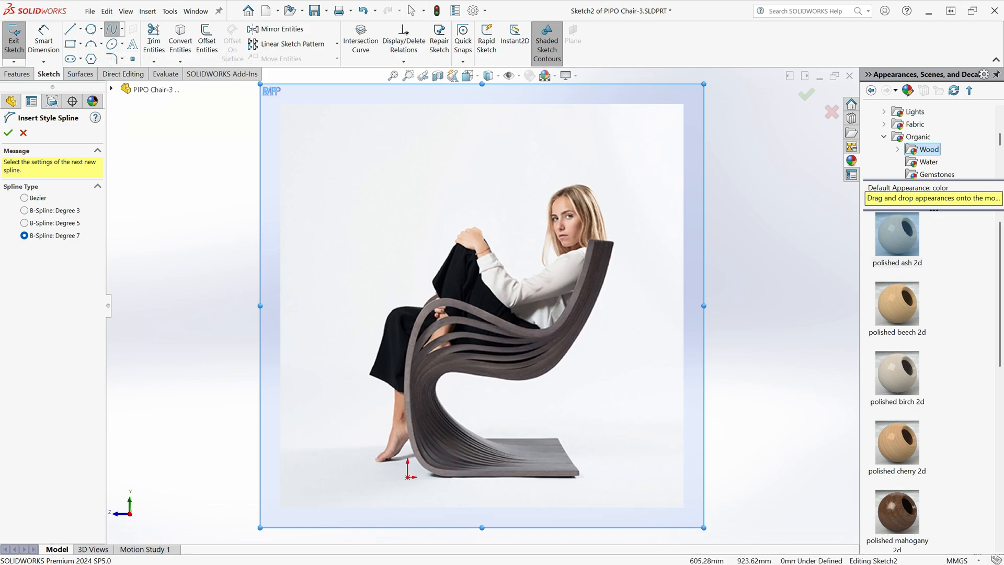
pyautogui.click(587, 239)
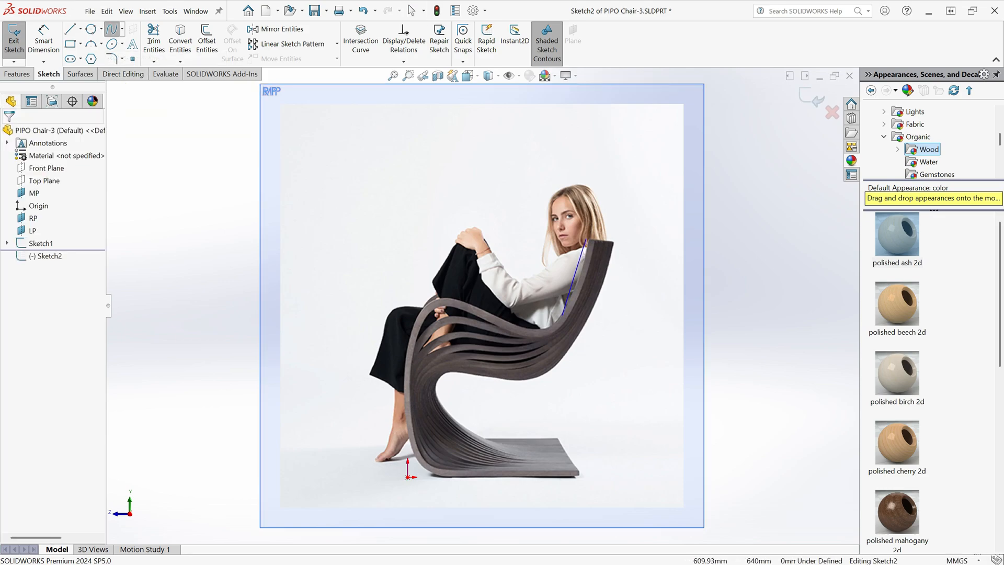
pyautogui.click(562, 320)
pyautogui.click(542, 336)
pyautogui.click(513, 327)
pyautogui.click(488, 312)
pyautogui.click(458, 300)
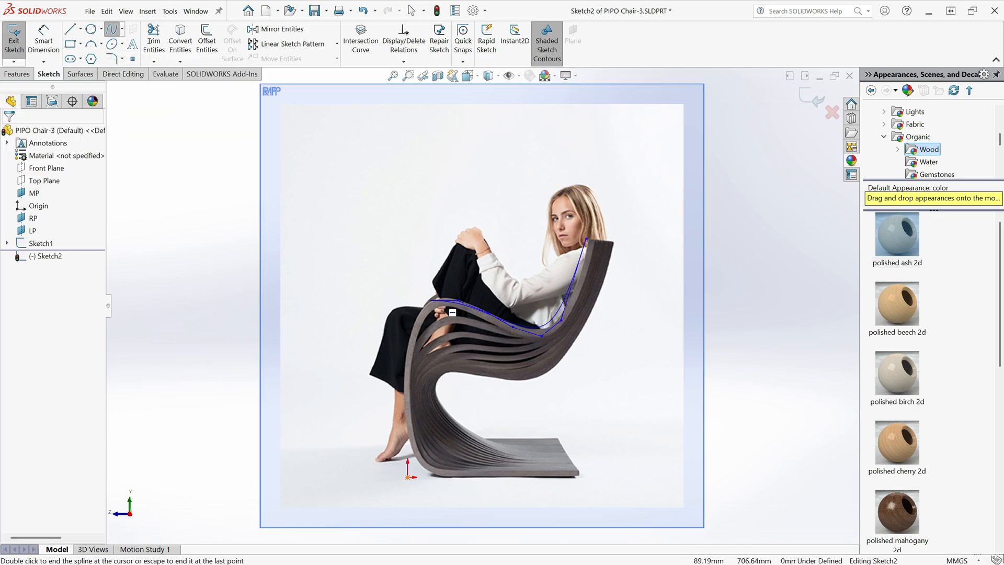
# - Continue the style spline over the seat's front curve, down the front edge and along the base to its rear end
pyautogui.click(429, 296)
pyautogui.click(416, 307)
pyautogui.click(403, 387)
pyautogui.click(403, 437)
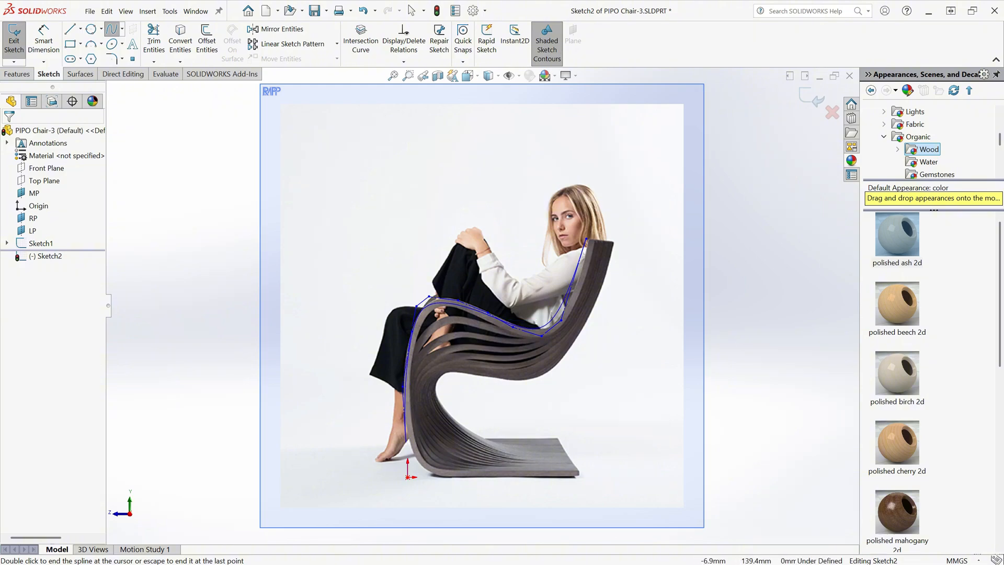
pyautogui.click(413, 457)
pyautogui.click(423, 476)
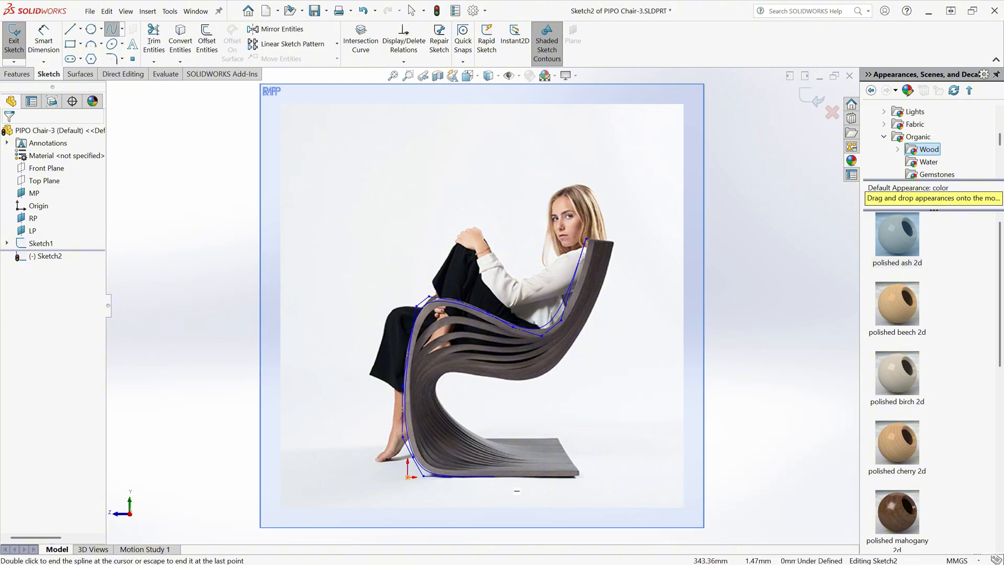
pyautogui.click(578, 476)
pyautogui.rightClick(591, 459)
pyautogui.click(609, 469)
# - Move the spline's control vertices so the curve follows the chair's outer edge in the photo, and close the sketch
pyautogui.scroll(-2, 602, 275)
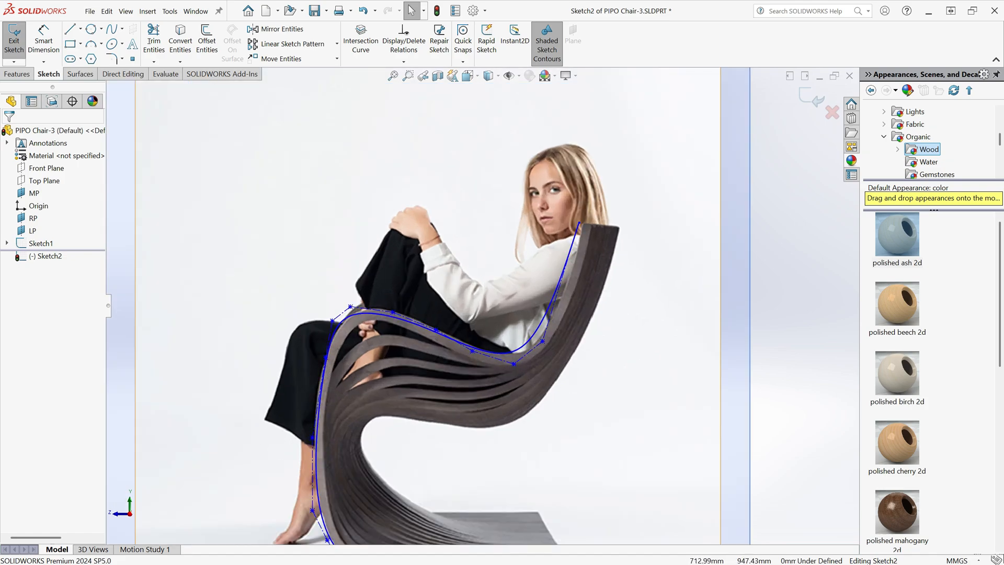
pyautogui.moveTo(579, 223); pyautogui.dragTo(585, 224)
pyautogui.moveTo(542, 341); pyautogui.dragTo(559, 332)
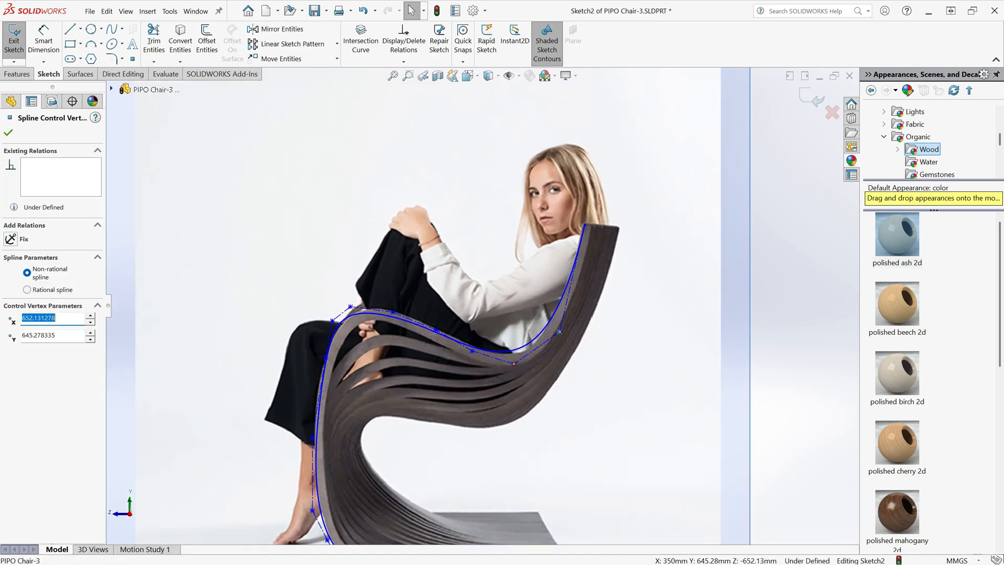
pyautogui.moveTo(514, 363); pyautogui.dragTo(521, 370)
pyautogui.moveTo(436, 330); pyautogui.dragTo(361, 308)
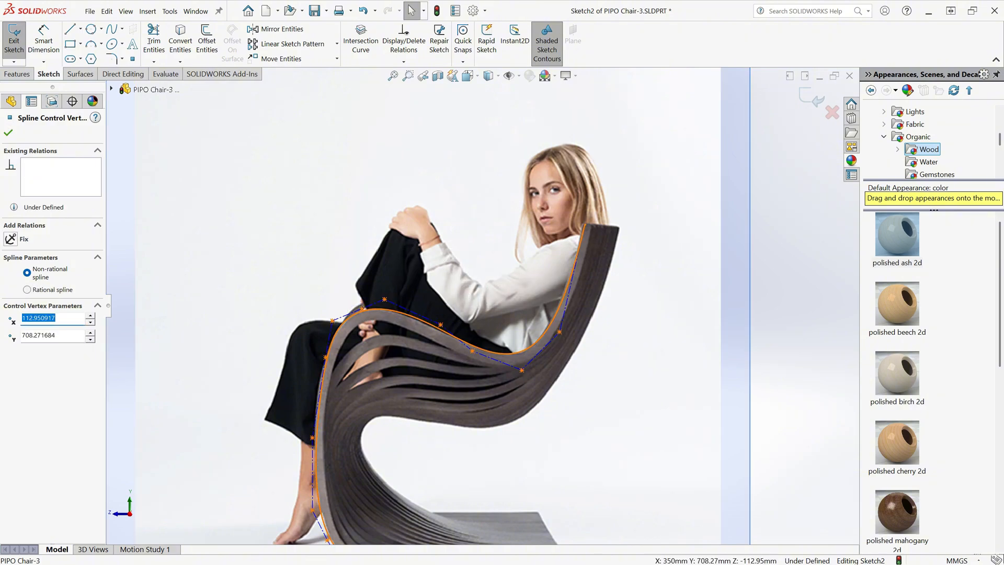
pyautogui.moveTo(326, 357); pyautogui.dragTo(318, 362)
pyautogui.scroll(1, 261, 394)
pyautogui.scroll(-1, 250, 444)
pyautogui.scroll(-1, 492, 522)
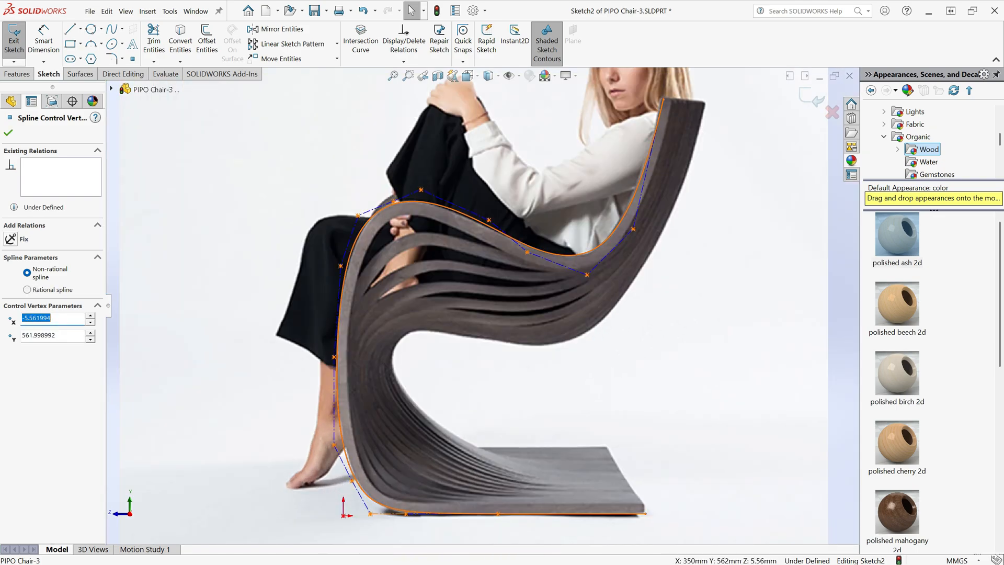
pyautogui.moveTo(406, 513); pyautogui.dragTo(400, 517)
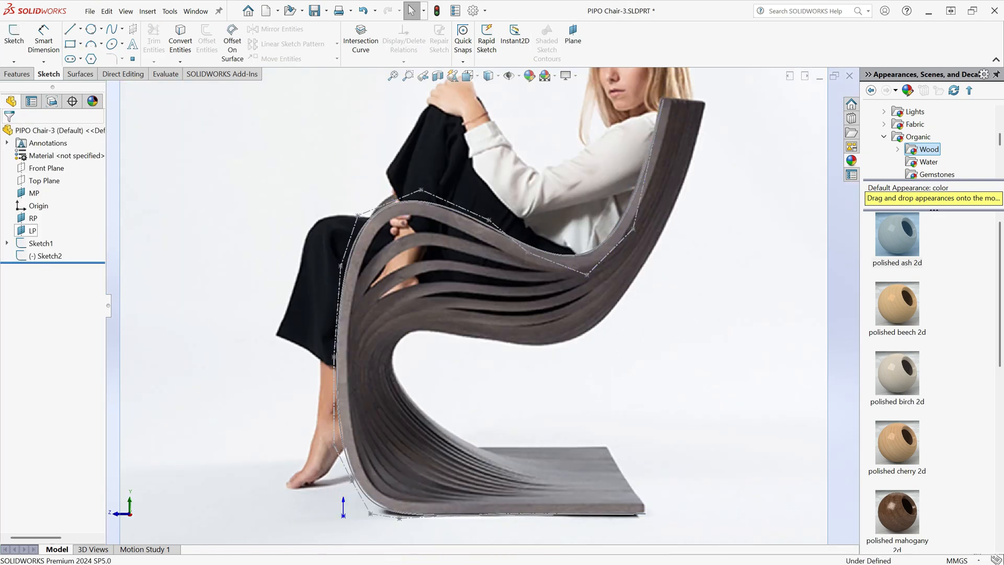
# - Start a sketch on plane LP, convert the outer style spline into it, and close the sketch
pyautogui.click(33, 230)
pyautogui.click(14, 41)
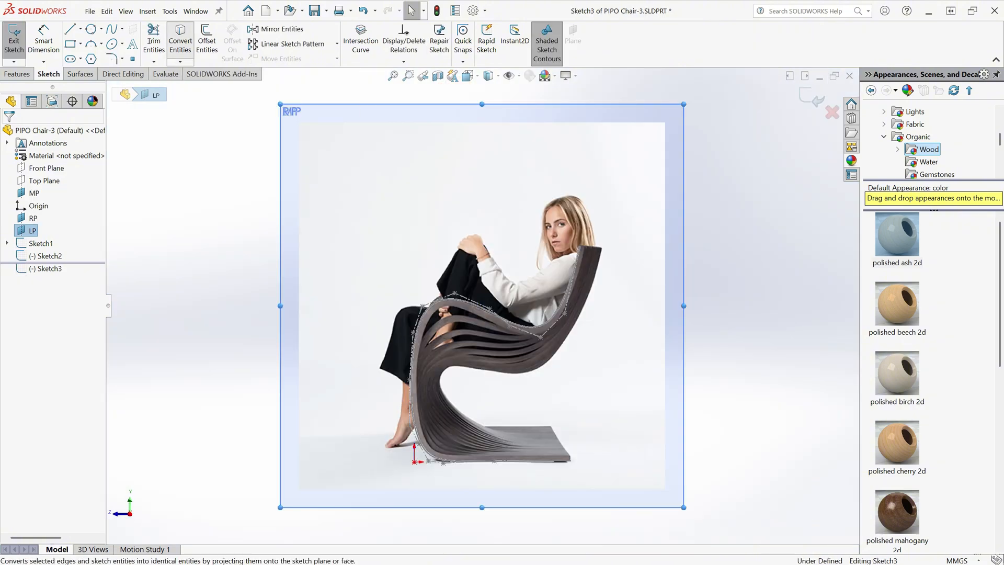
pyautogui.click(180, 41)
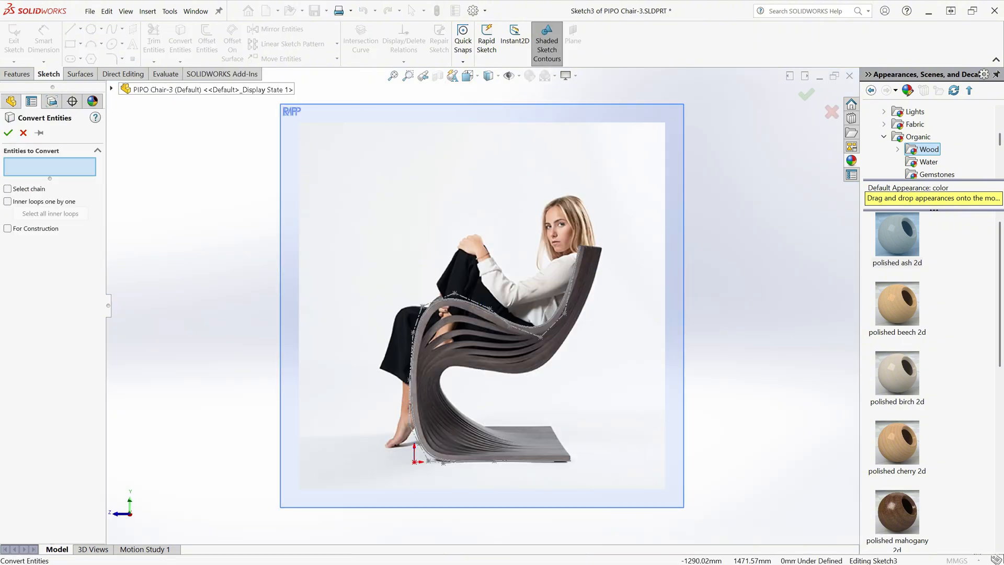
pyautogui.click(413, 348)
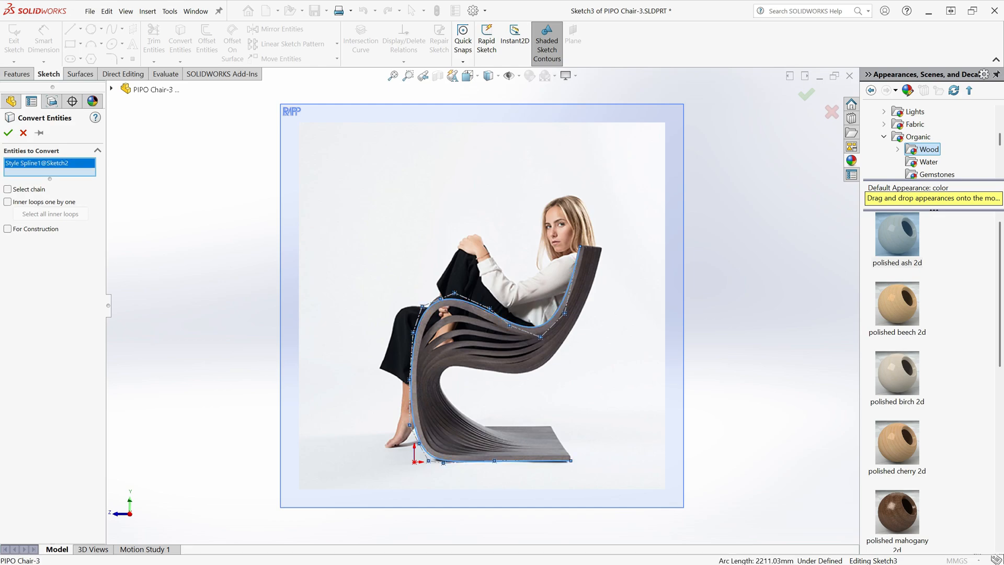
pyautogui.click(9, 132)
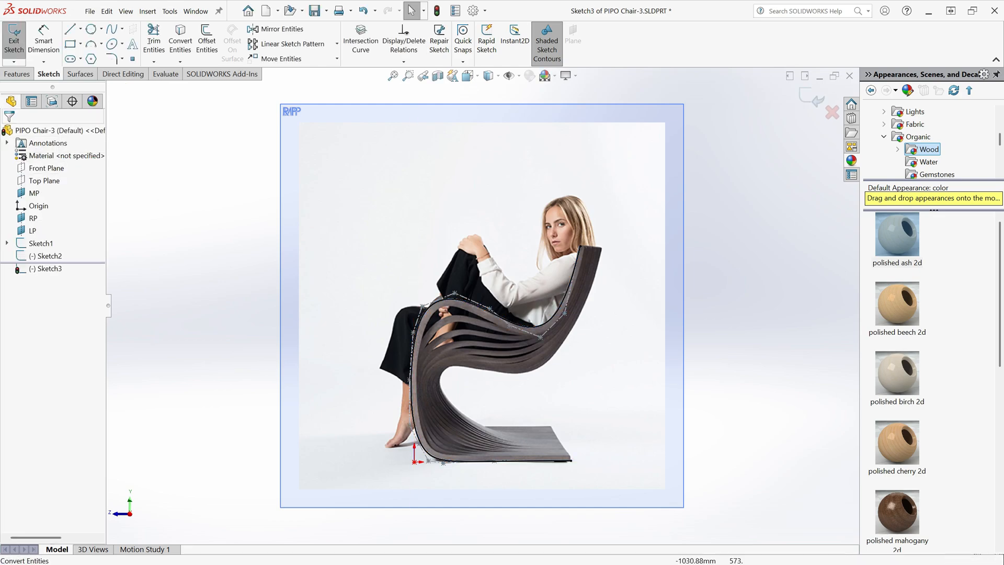
pyautogui.click(811, 97)
pyautogui.press('Escape')
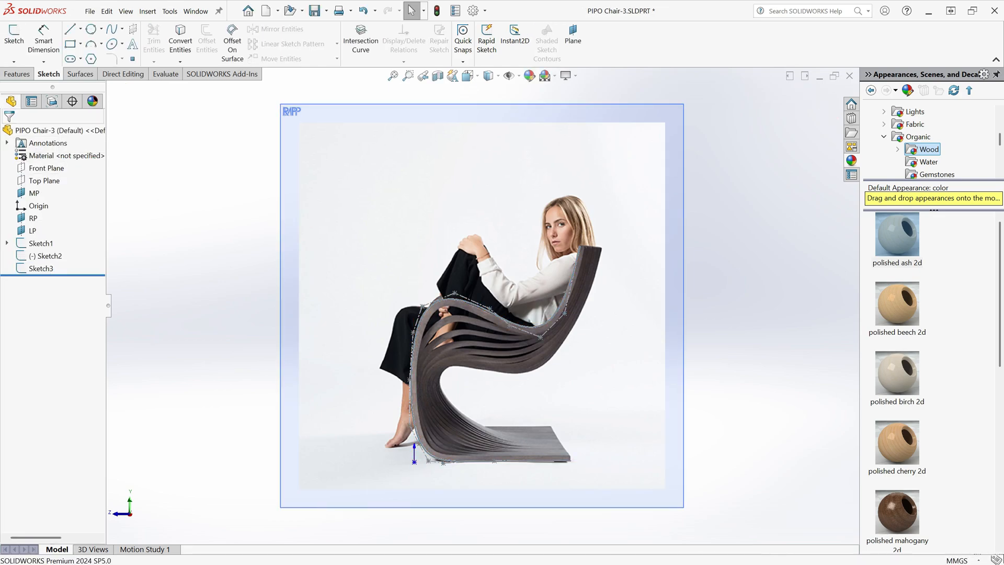
# - Start a sketch on plane MP and trace the backrest's rear edge and the seat's underside with a style spline
pyautogui.click(33, 193)
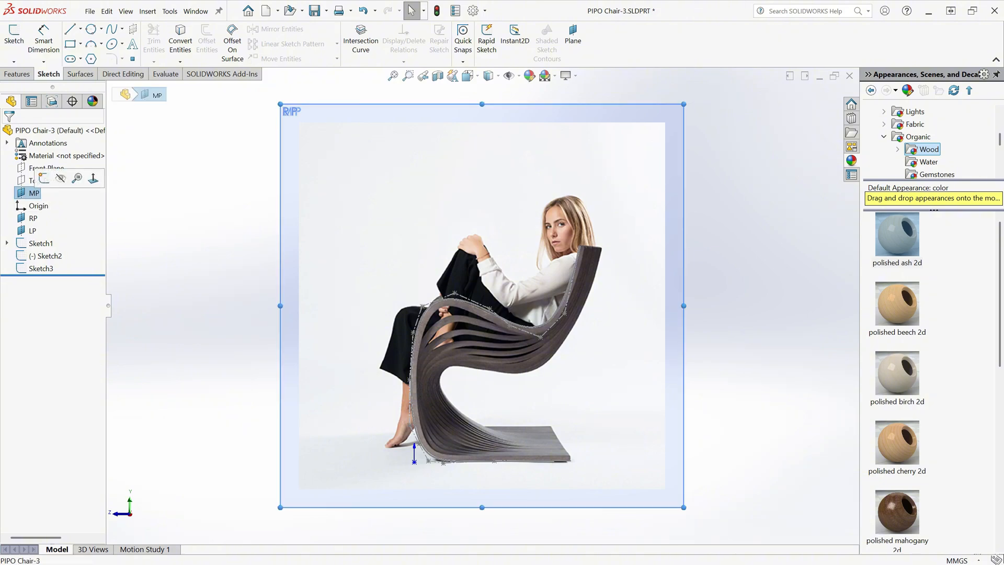
pyautogui.click(44, 178)
pyautogui.click(14, 37)
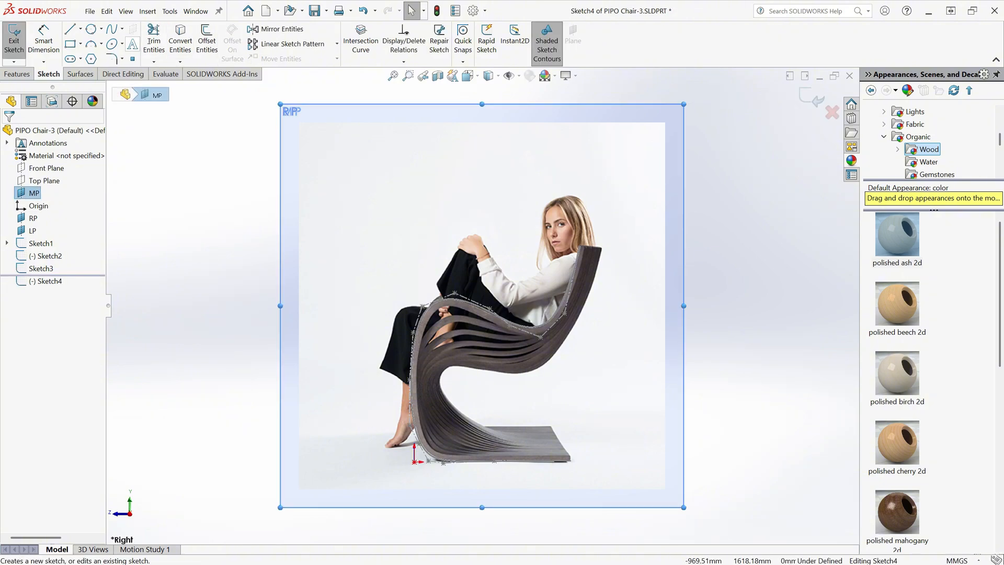
pyautogui.click(122, 29)
pyautogui.click(141, 58)
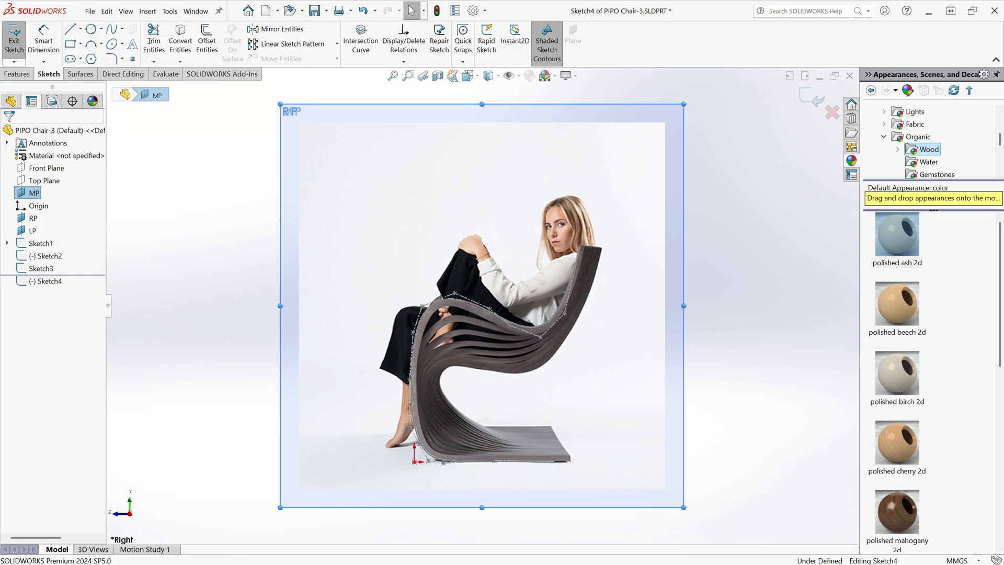
pyautogui.click(602, 248)
pyautogui.click(581, 326)
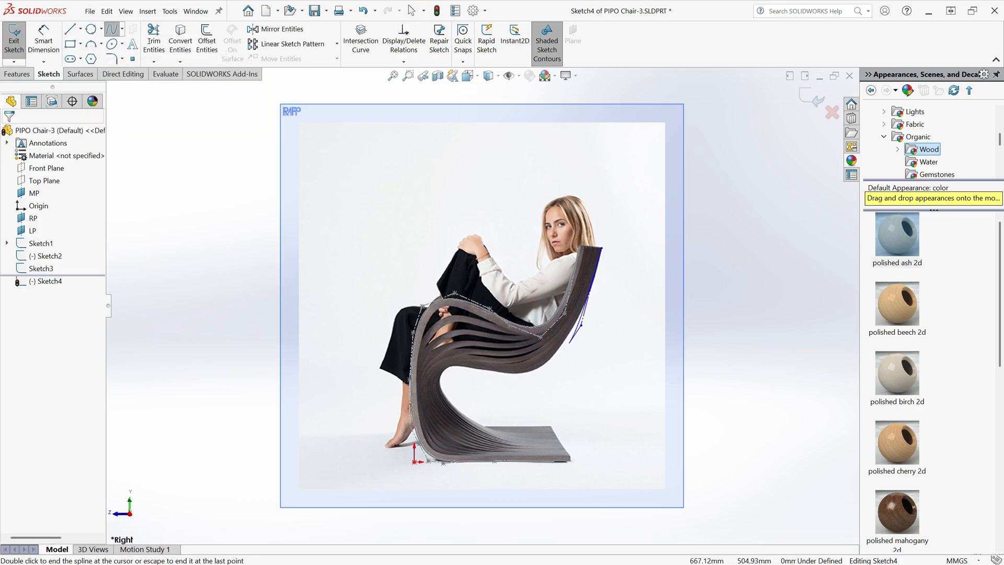
pyautogui.click(552, 362)
pyautogui.click(538, 372)
pyautogui.click(507, 376)
pyautogui.click(477, 370)
pyautogui.click(459, 364)
pyautogui.click(443, 364)
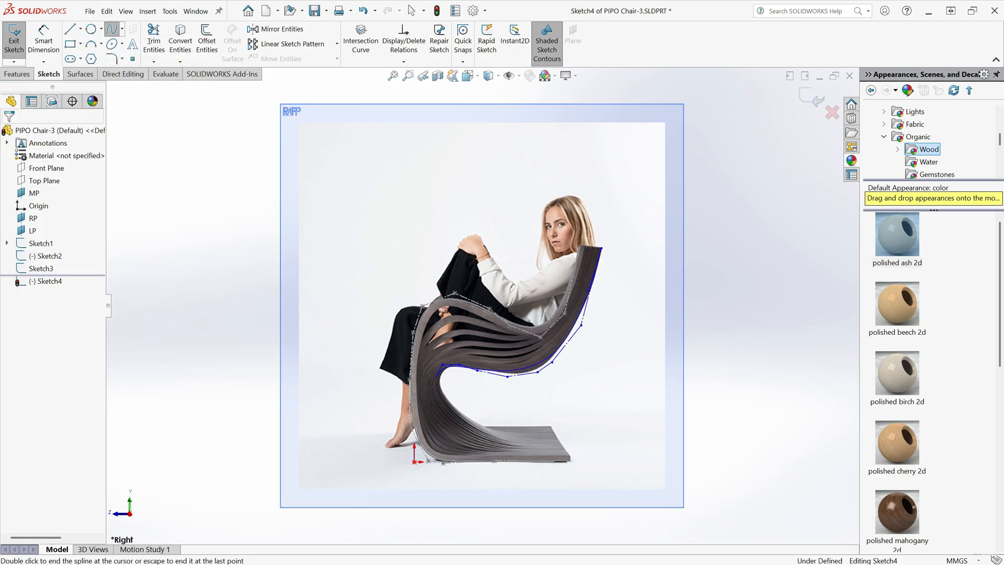
# - Continue the style spline around the inner bend and down to the base's rear end, then finish it
pyautogui.click(438, 377)
pyautogui.click(444, 396)
pyautogui.click(461, 419)
pyautogui.click(492, 441)
pyautogui.click(527, 451)
pyautogui.click(571, 461)
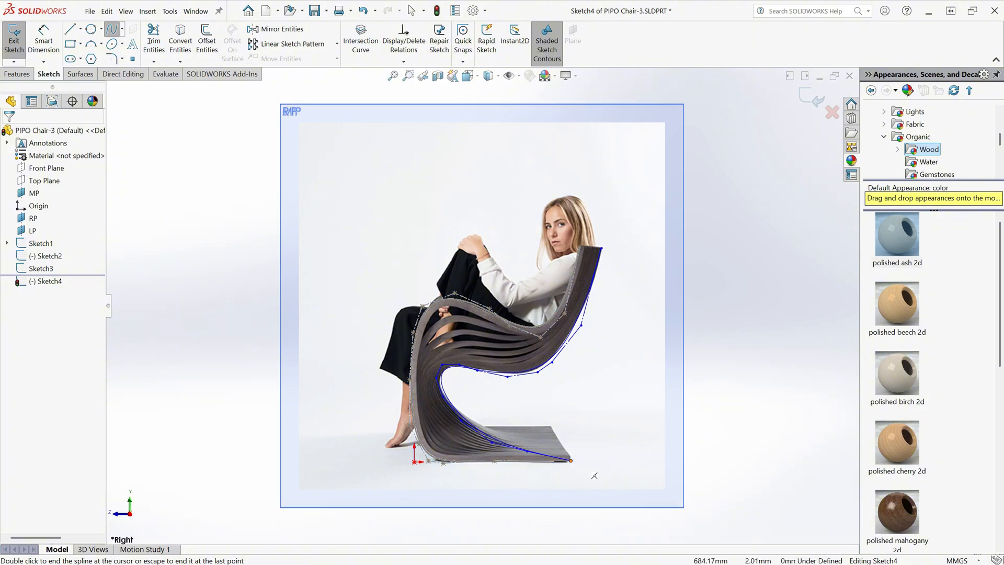
pyautogui.press('Escape')
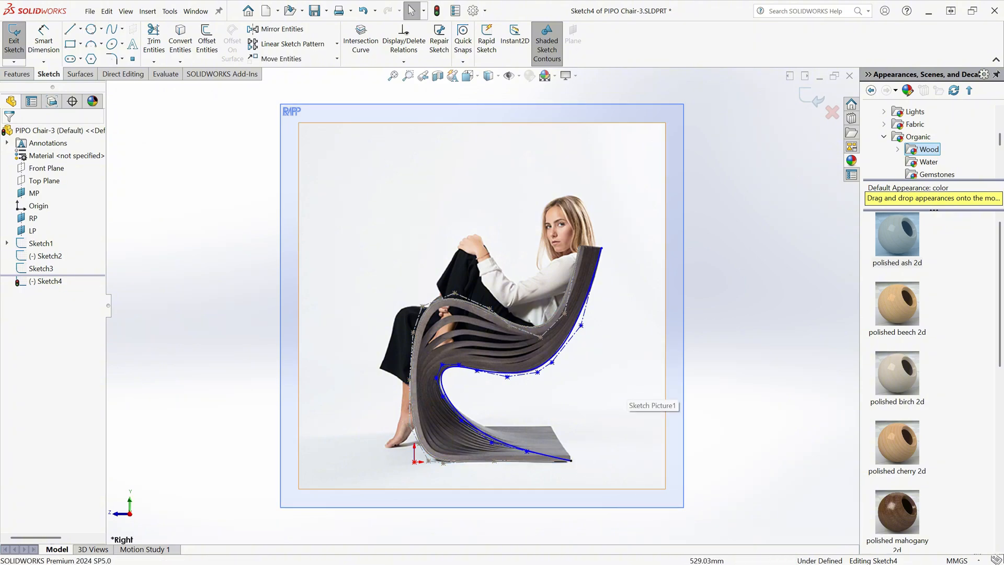
# - Shift the inner spline's top end and upper control vertex slightly inward along the backrest
pyautogui.moveTo(601, 247); pyautogui.dragTo(597, 246)
pyautogui.moveTo(581, 325); pyautogui.dragTo(575, 323)
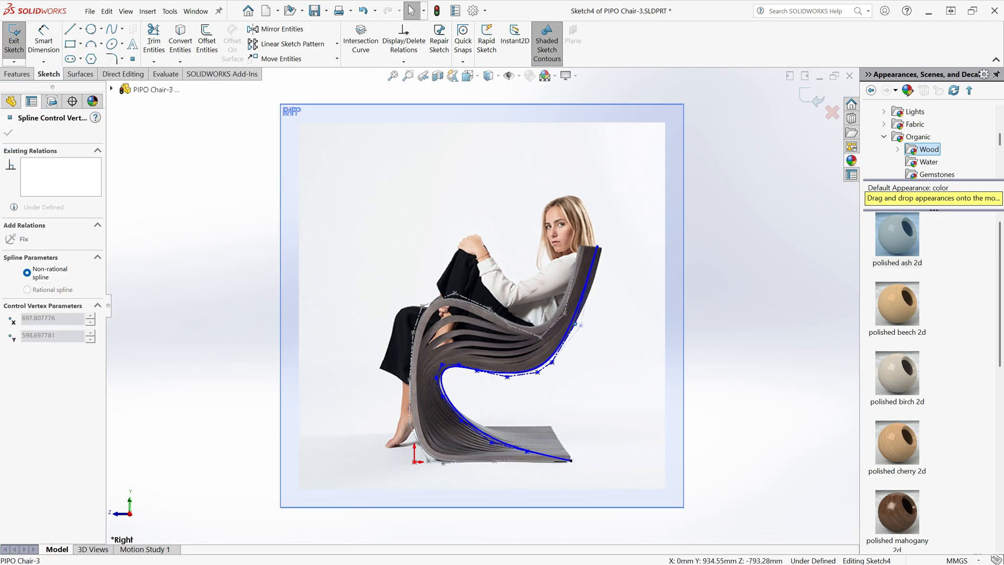
pyautogui.click(476, 370)
# - Reshape the inner spline's lower bend by moving its control vertices, deleting the unwanted coincident relations with the outer spline
pyautogui.moveTo(527, 451); pyautogui.dragTo(480, 461)
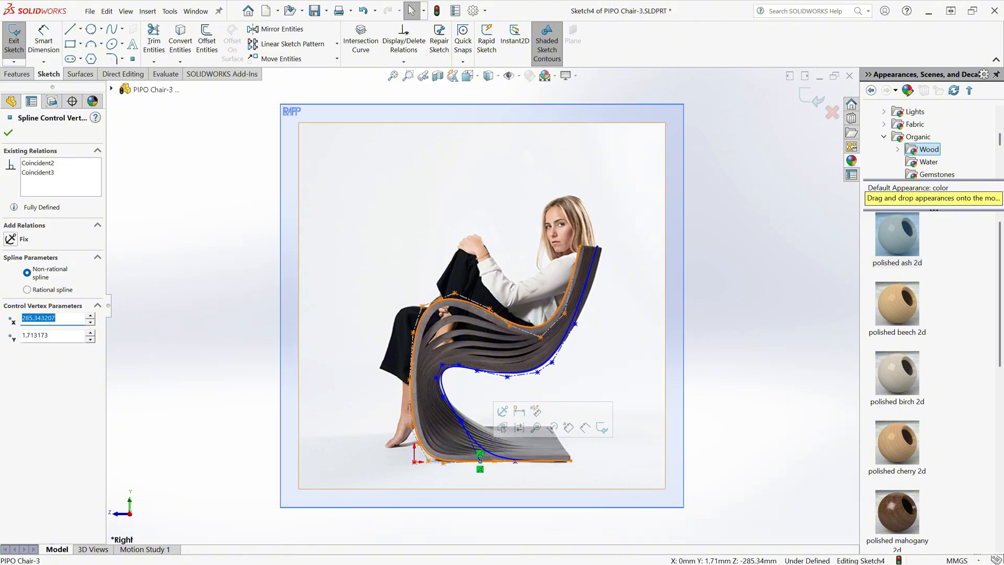
pyautogui.moveTo(461, 419); pyautogui.dragTo(447, 430)
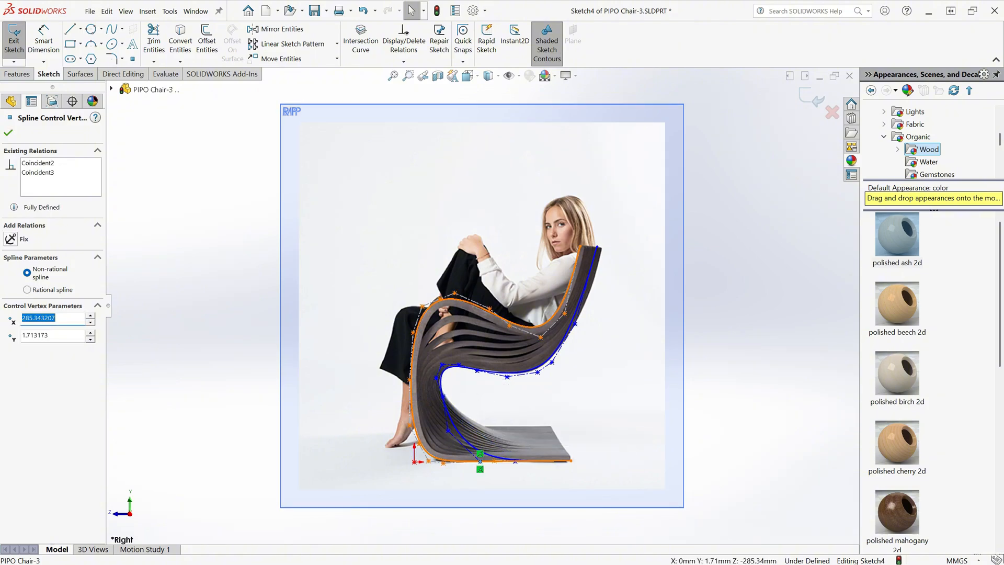
pyautogui.press('Delete')
pyautogui.moveTo(480, 461); pyautogui.dragTo(490, 454)
pyautogui.moveTo(442, 397)
pyautogui.mouseDown()
pyautogui.moveTo(430, 405)
pyautogui.moveTo(438, 406)
pyautogui.mouseUp()
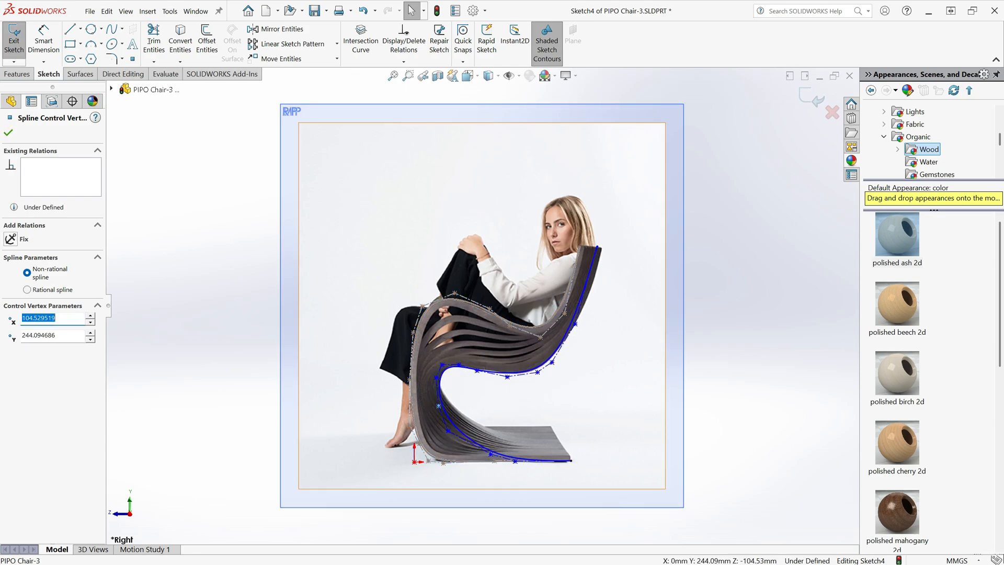
# - Add a horizontal relation between the top endpoints of the inner and outer splines, and close the sketch
pyautogui.click(580, 246)
pyautogui.keyDown('ctrl'); pyautogui.click(596, 246); pyautogui.keyUp('ctrl')
pyautogui.click(11, 285)
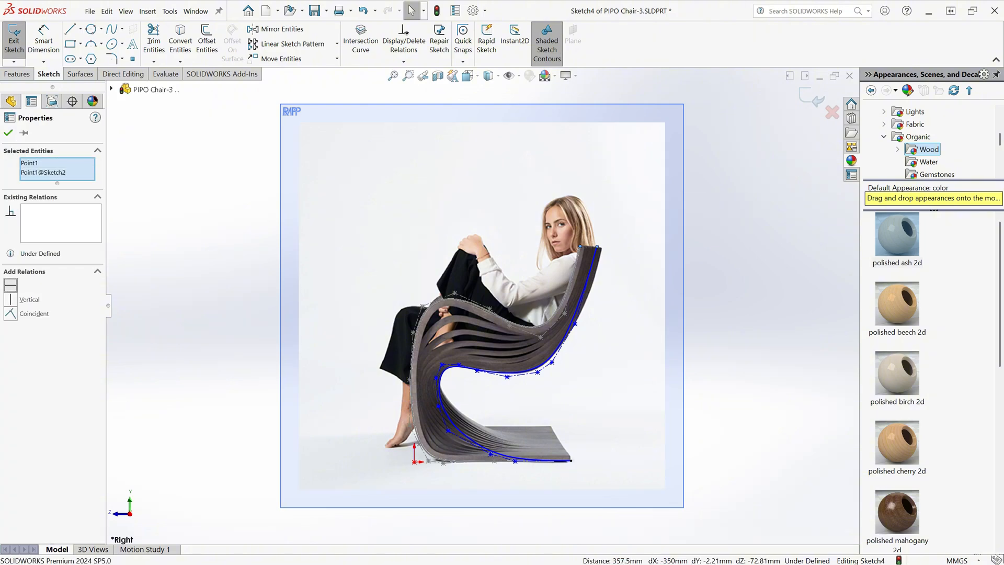
pyautogui.press('Escape')
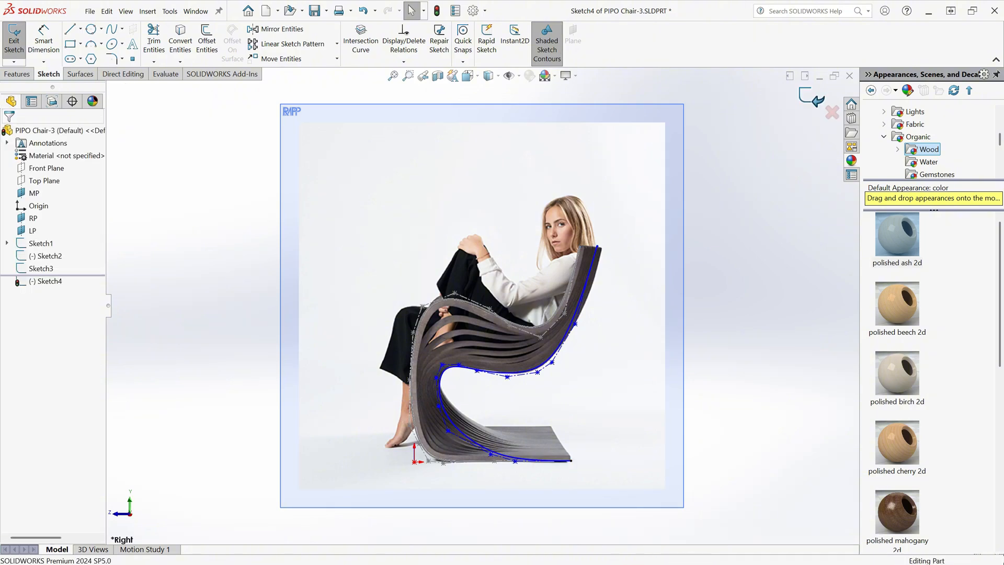
pyautogui.click(813, 98)
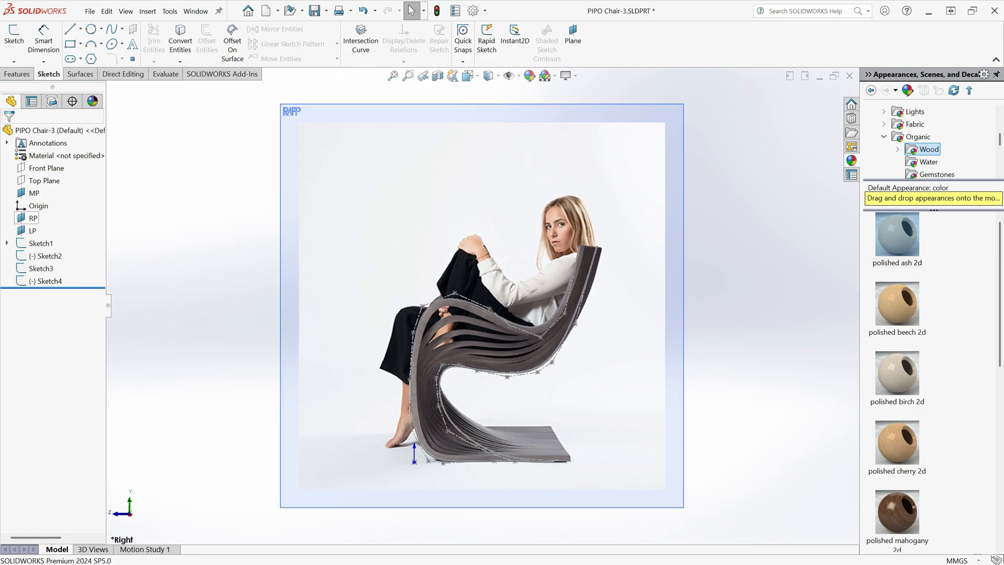
# - Hide Sketch1 containing the reference photo
pyautogui.click(39, 244)
pyautogui.click(32, 228)
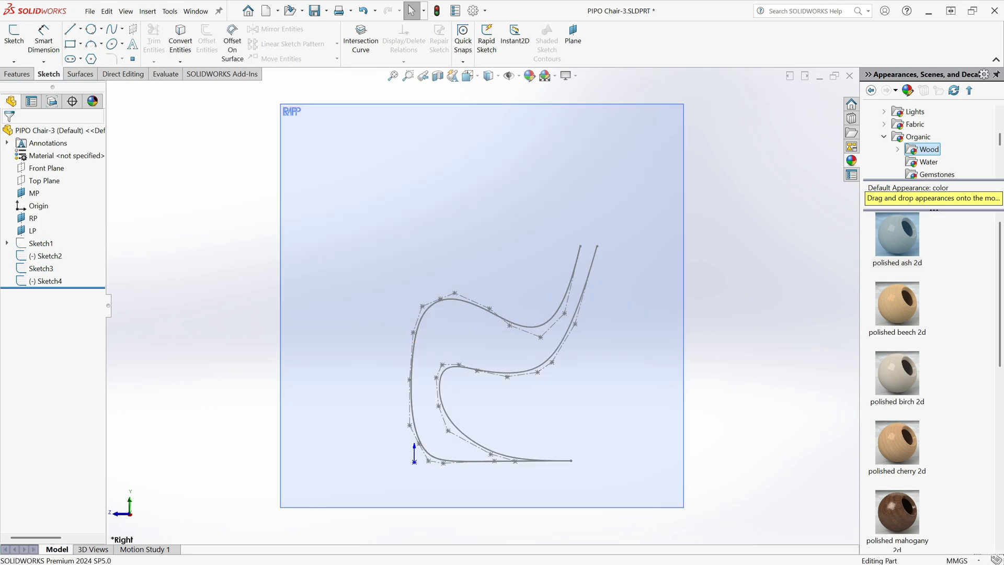
# - Create a reference plane offset 300 mm from the Front Plane, with the offset flipped toward the side profiles
pyautogui.moveTo(450, 293)
pyautogui.mouseDown(button='middle')
pyautogui.moveTo(538, 306)
pyautogui.moveTo(551, 317)
pyautogui.moveTo(528, 314)
pyautogui.moveTo(524, 344)
pyautogui.mouseUp(button='middle')
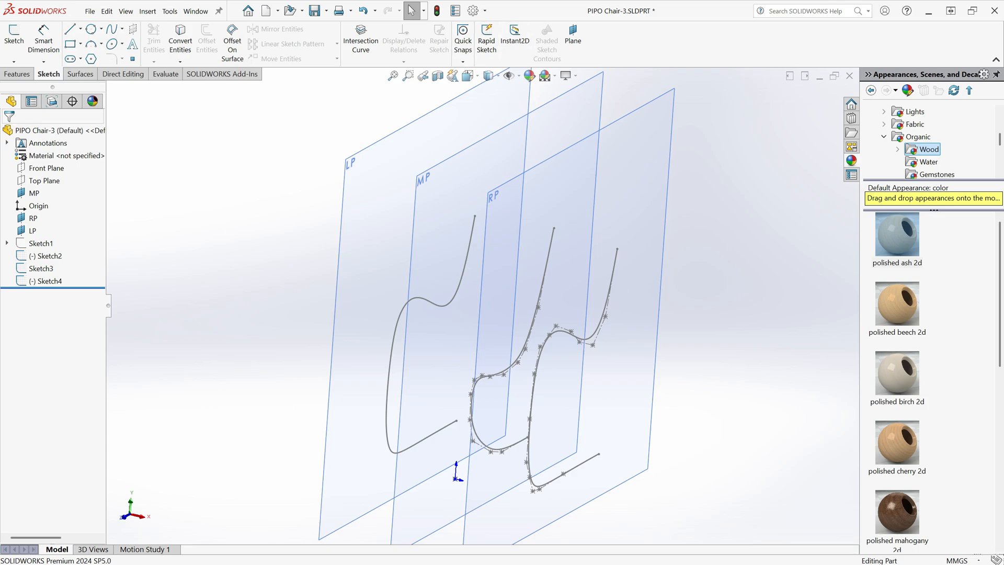
pyautogui.click(573, 34)
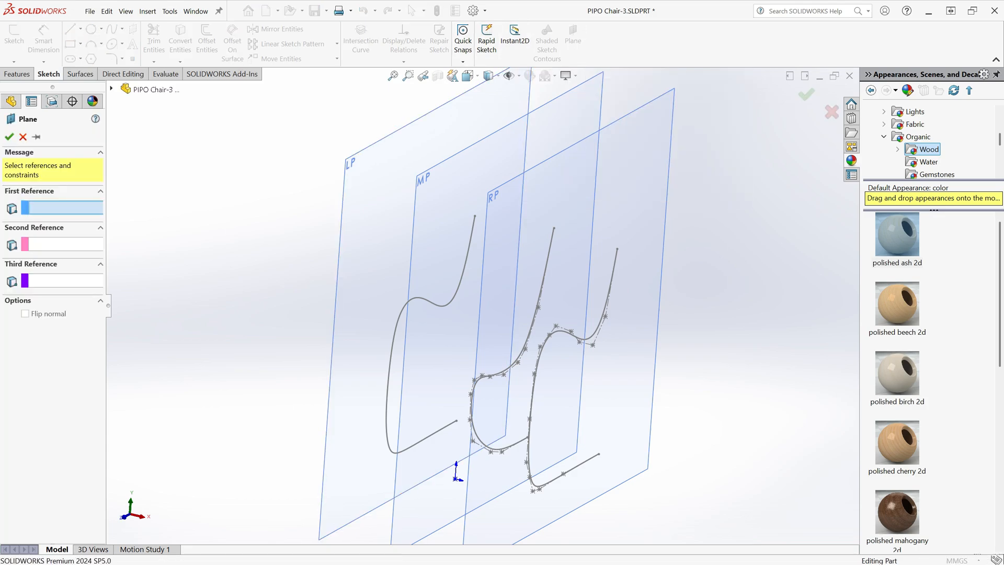
pyautogui.click(111, 88)
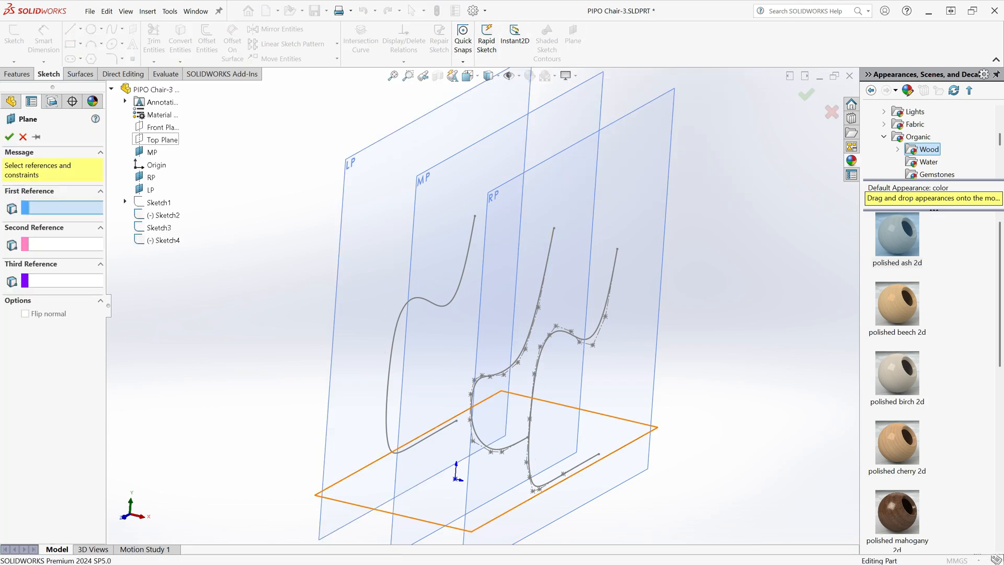
pyautogui.click(160, 127)
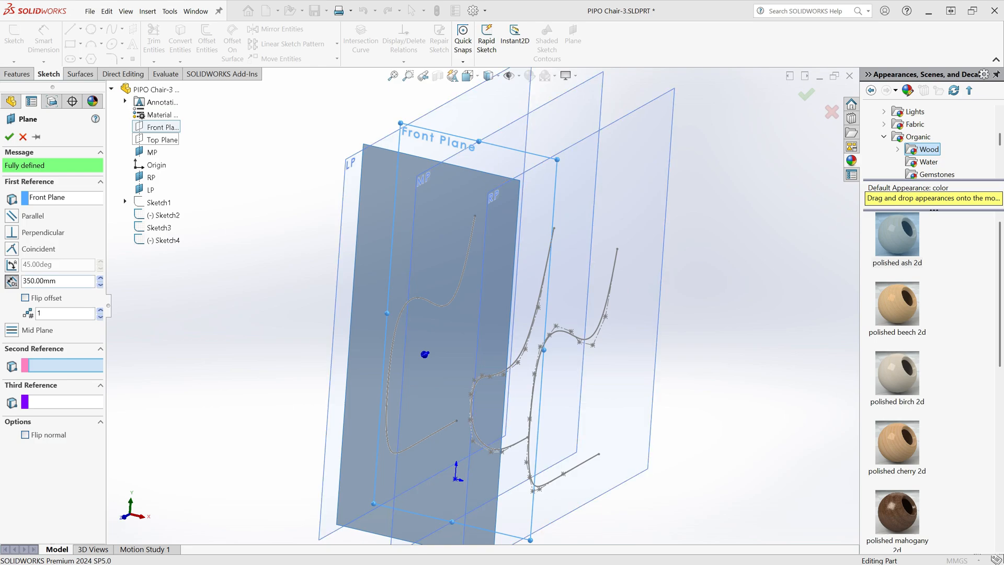
pyautogui.click(57, 280)
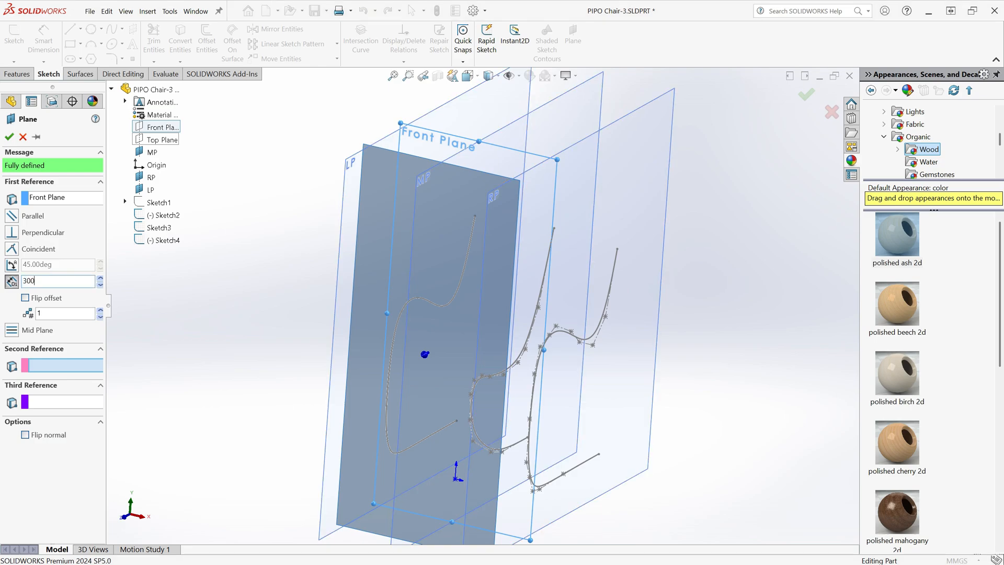
pyautogui.press('Return')
pyautogui.scroll(1, 483, 303)
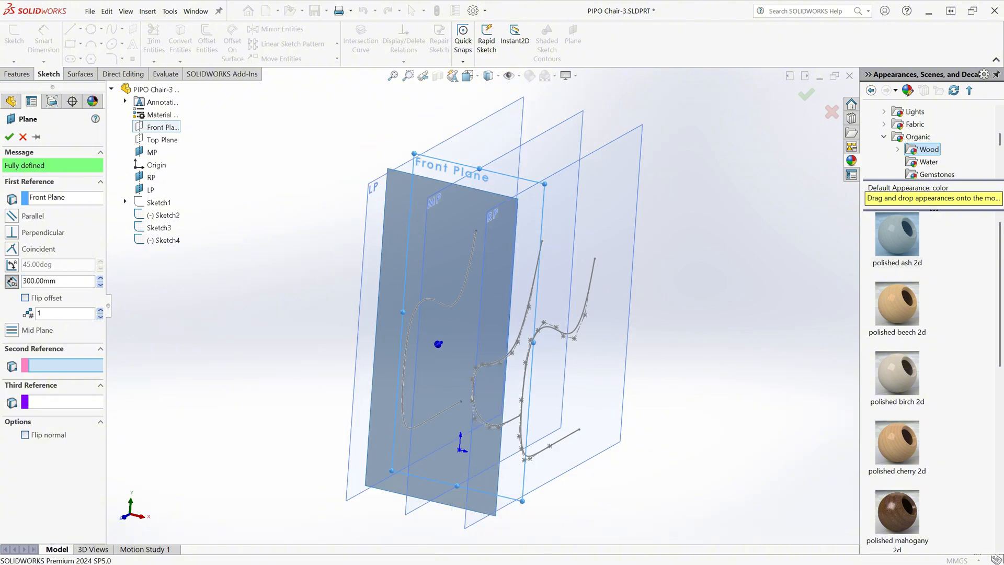
pyautogui.moveTo(484, 303); pyautogui.dragTo(400, 307, button='middle')
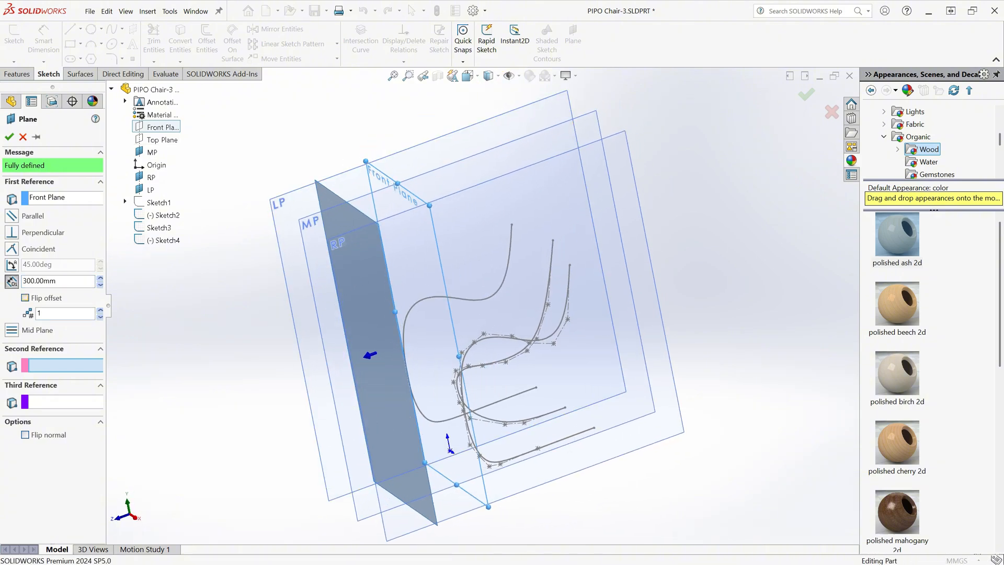
pyautogui.click(25, 298)
pyautogui.click(9, 137)
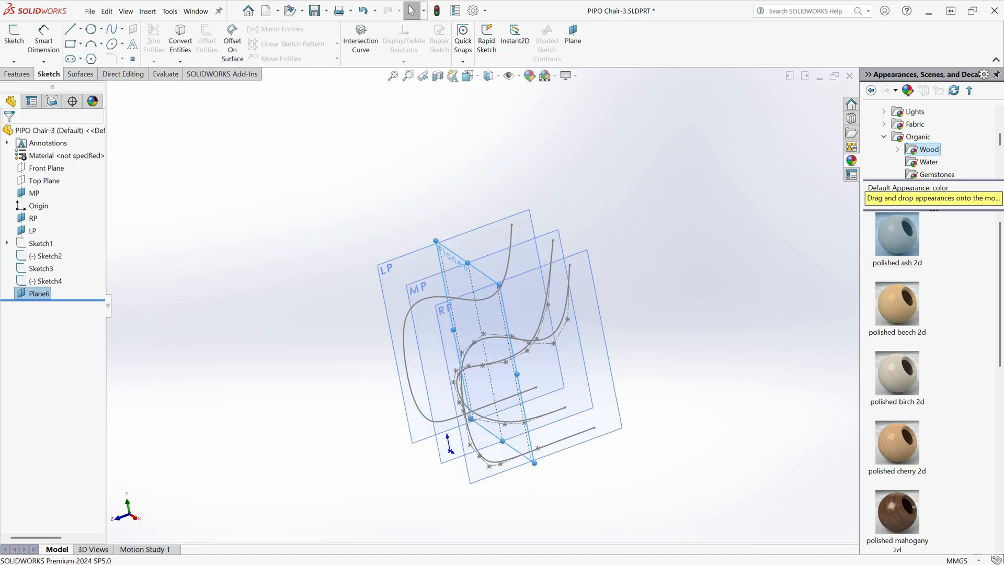
# - Start a sketch on the new offset plane with a horizontal line centred on MP and dimension it to 0.30 m
pyautogui.click(456, 255)
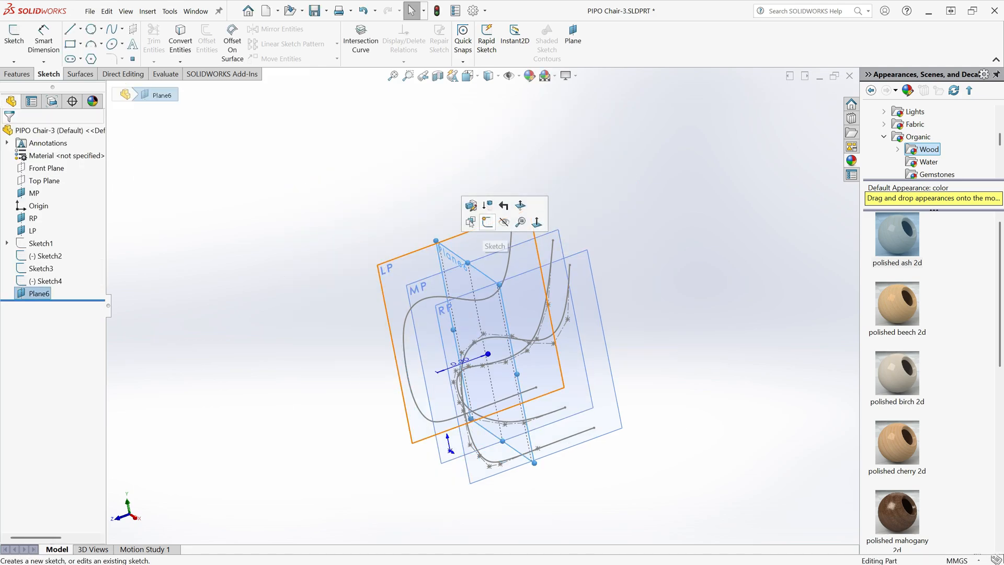
pyautogui.click(481, 223)
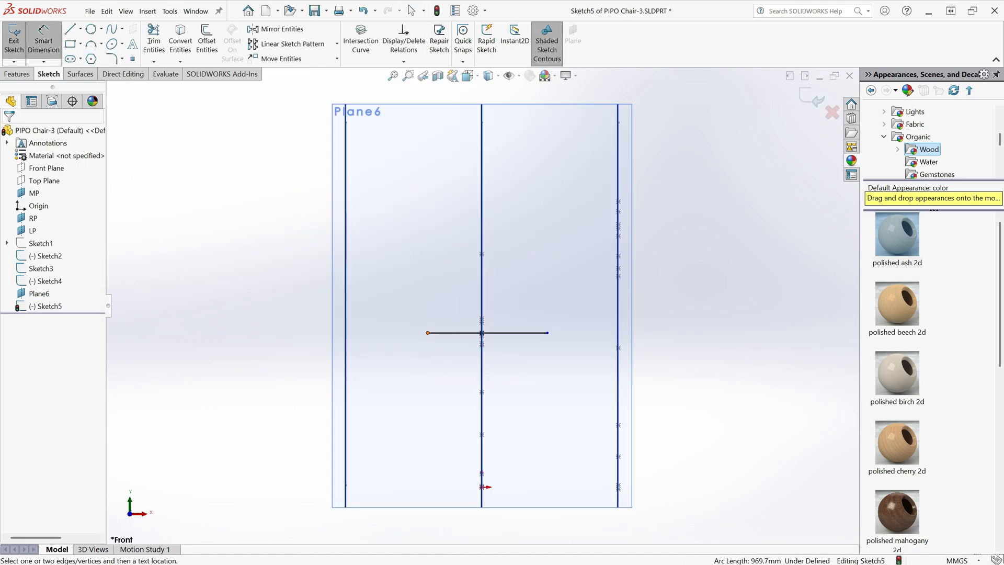
pyautogui.click(428, 332)
pyautogui.click(548, 332)
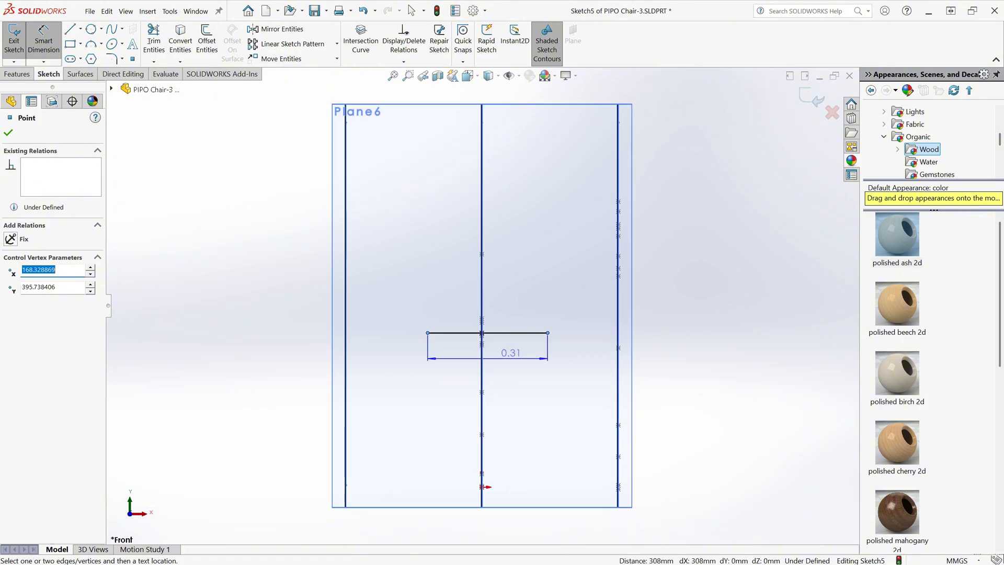
pyautogui.click(515, 359)
pyautogui.write('30')
pyautogui.press('Return')
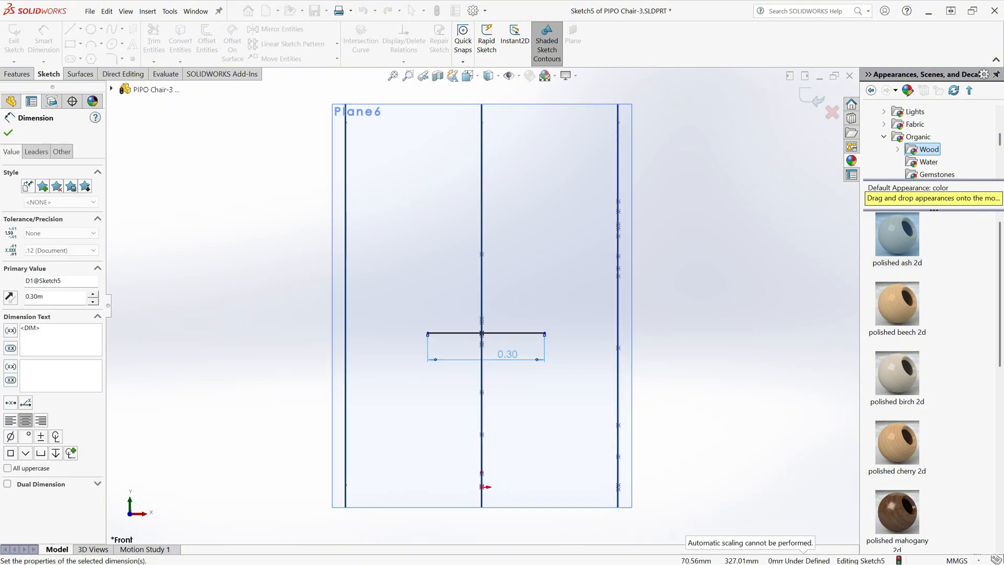
pyautogui.rightClick(242, 297)
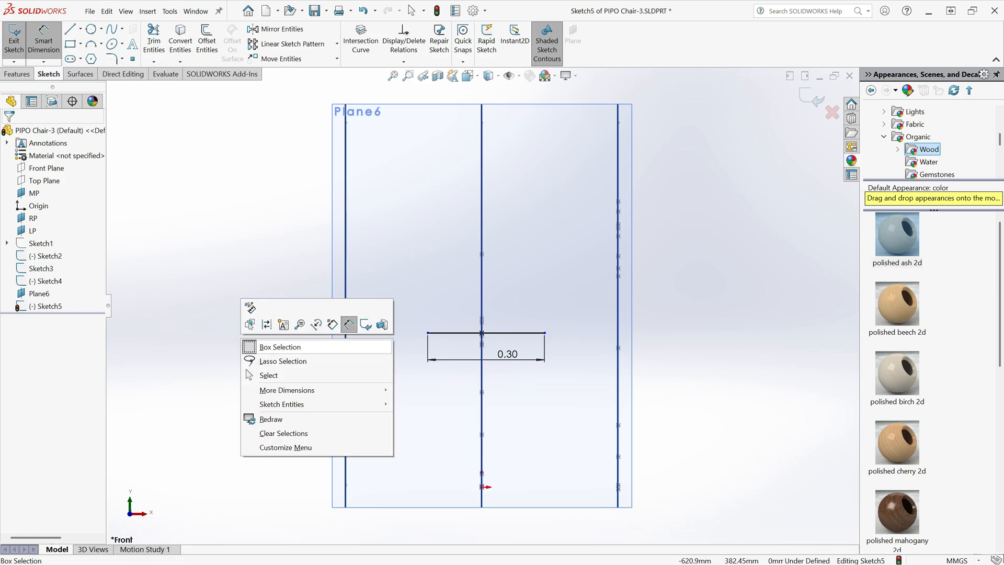
pyautogui.click(267, 374)
# - Add a pierce relation between the horizontal line's midpoint and the Sketch4 spline on plane MP
pyautogui.moveTo(267, 374); pyautogui.dragTo(316, 367, button='middle')
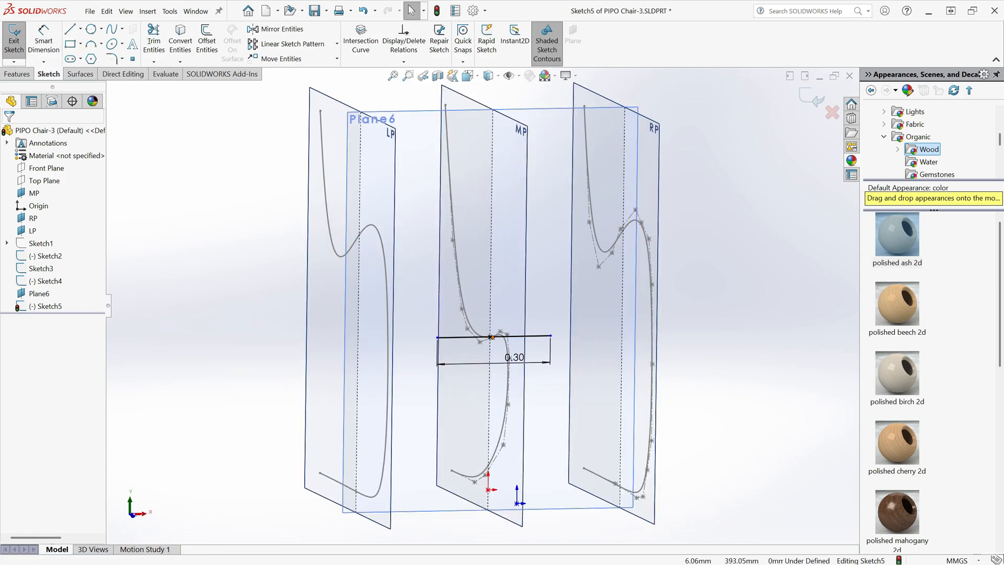
pyautogui.click(489, 337)
pyautogui.press('Escape')
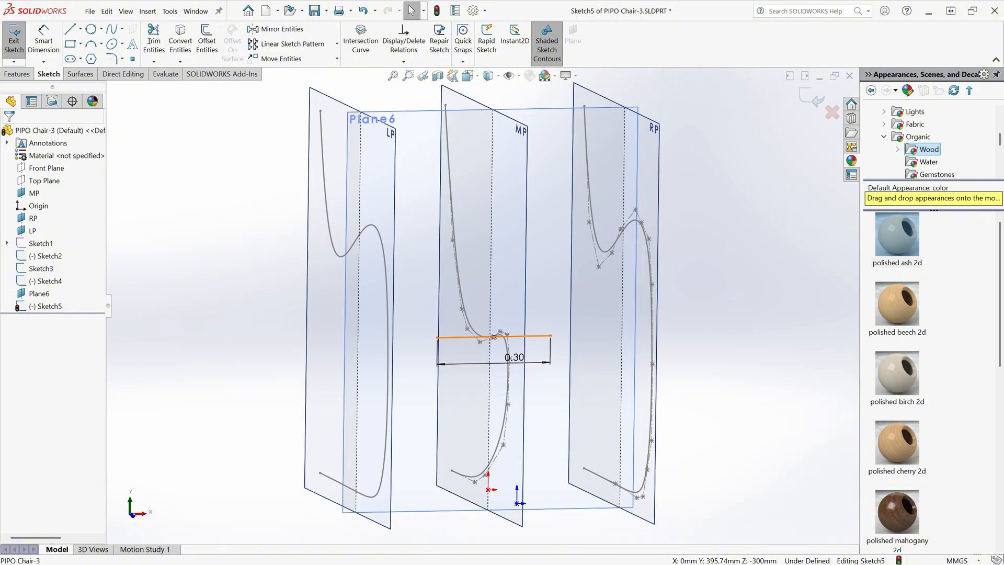
pyautogui.scroll(-4, 493, 336)
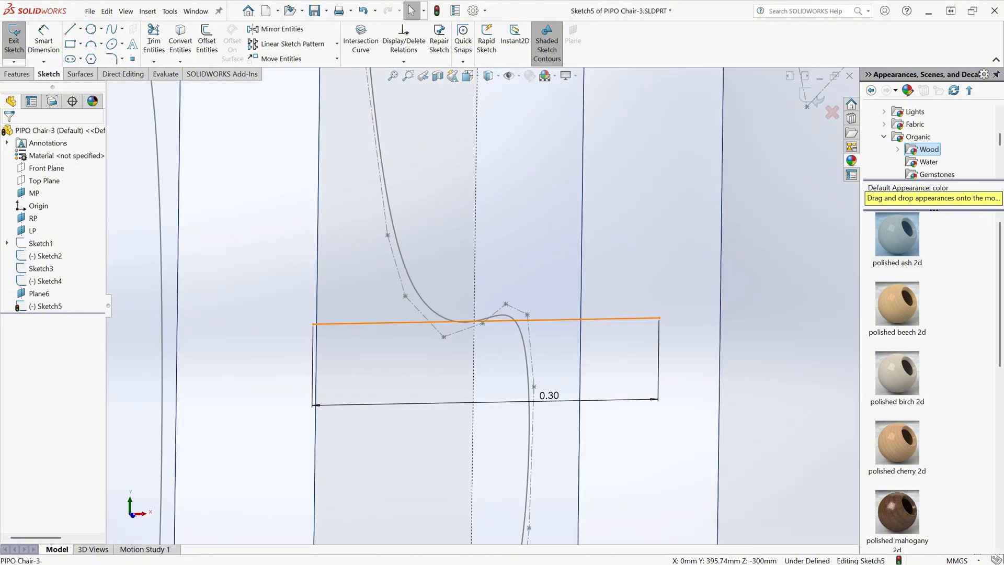
pyautogui.click(486, 321)
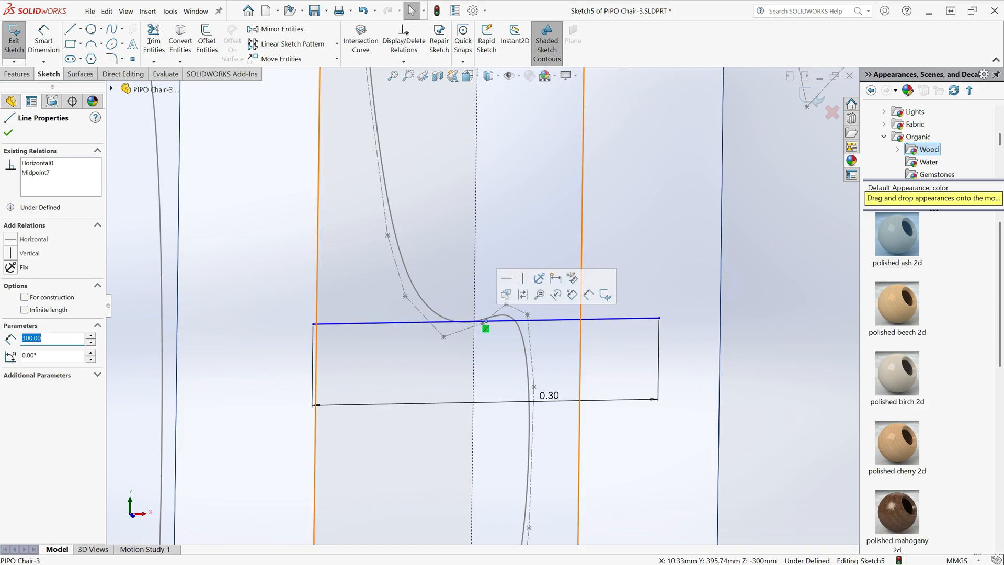
pyautogui.press('Escape')
pyautogui.click(483, 323)
pyautogui.keyDown('ctrl'); pyautogui.click(505, 316); pyautogui.keyUp('ctrl')
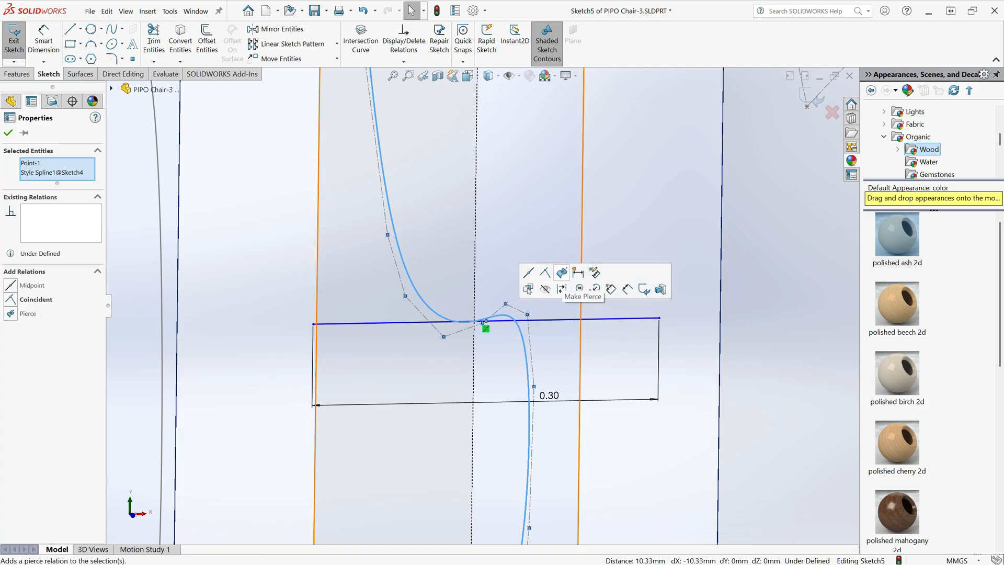
pyautogui.click(561, 288)
pyautogui.press('Escape')
pyautogui.hotkey('ctrl', '7')
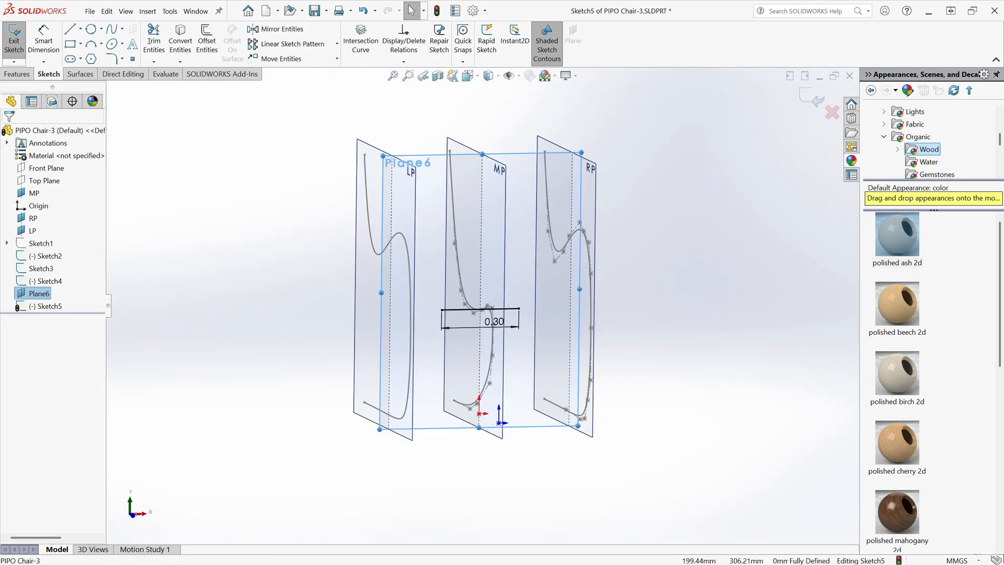
# - Draw a two-point spline from about X -452 mm, Y 669 mm beyond plane LP to the horizontal line's nearer endpoint
pyautogui.moveTo(492, 418)
pyautogui.mouseDown(button='middle')
pyautogui.moveTo(471, 421)
pyautogui.moveTo(504, 424)
pyautogui.moveTo(470, 424)
pyautogui.mouseUp(button='middle')
pyautogui.press('Escape')
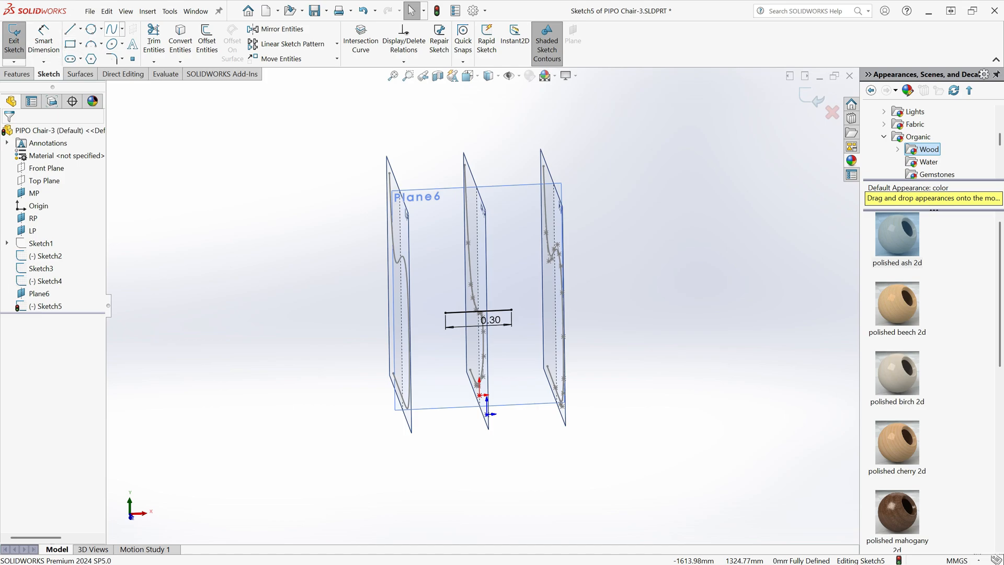
pyautogui.click(378, 259)
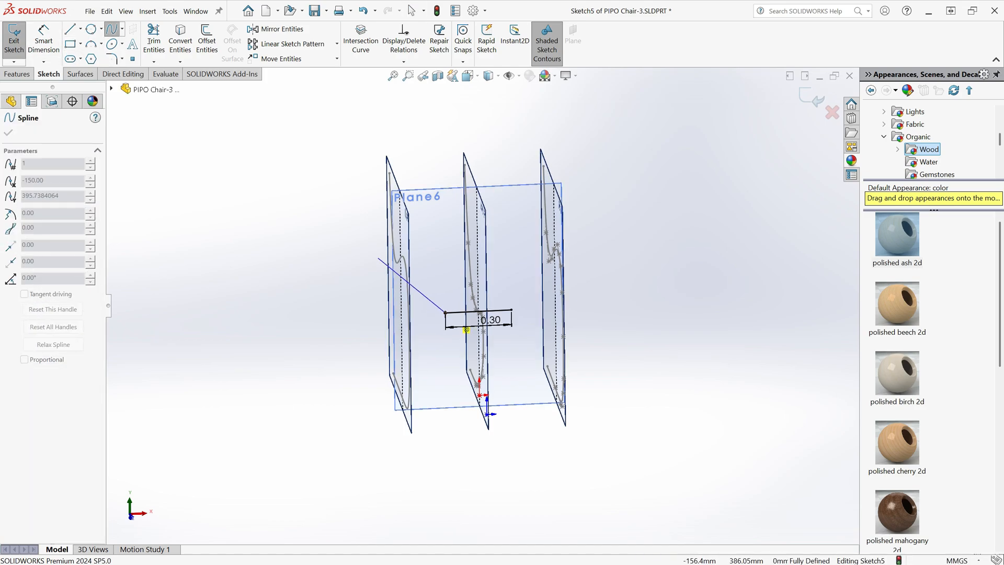
pyautogui.rightClick(444, 290)
pyautogui.click(461, 340)
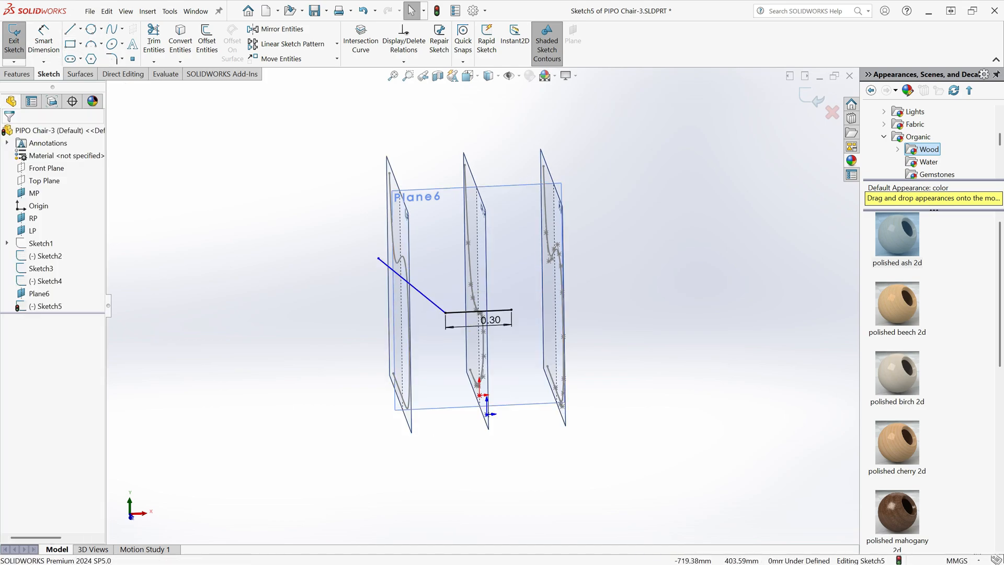
# - Pierce the spline's free outer end to the Sketch3 profile on plane LP
pyautogui.click(389, 251)
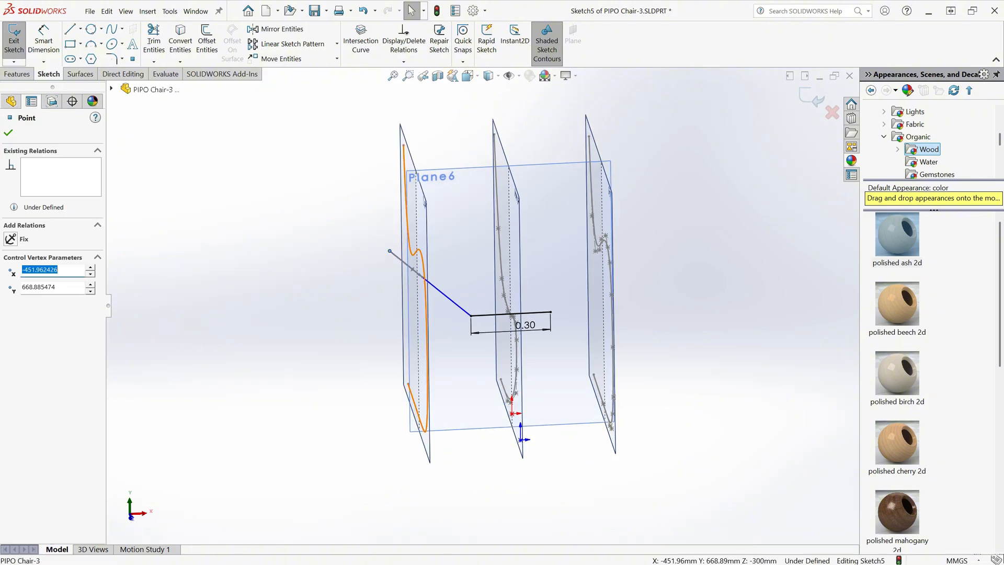
pyautogui.keyDown('ctrl'); pyautogui.click(420, 256); pyautogui.keyUp('ctrl')
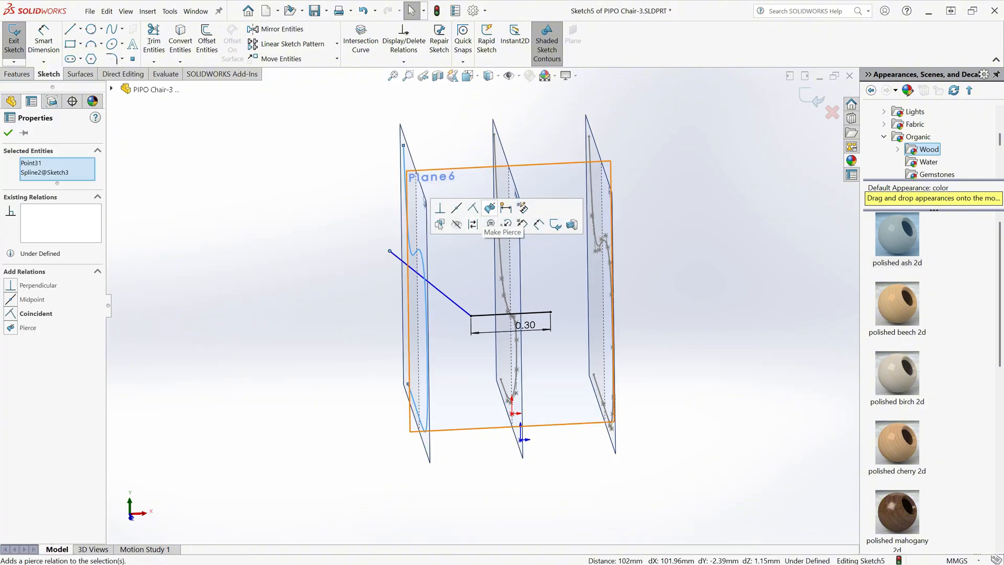
pyautogui.click(490, 208)
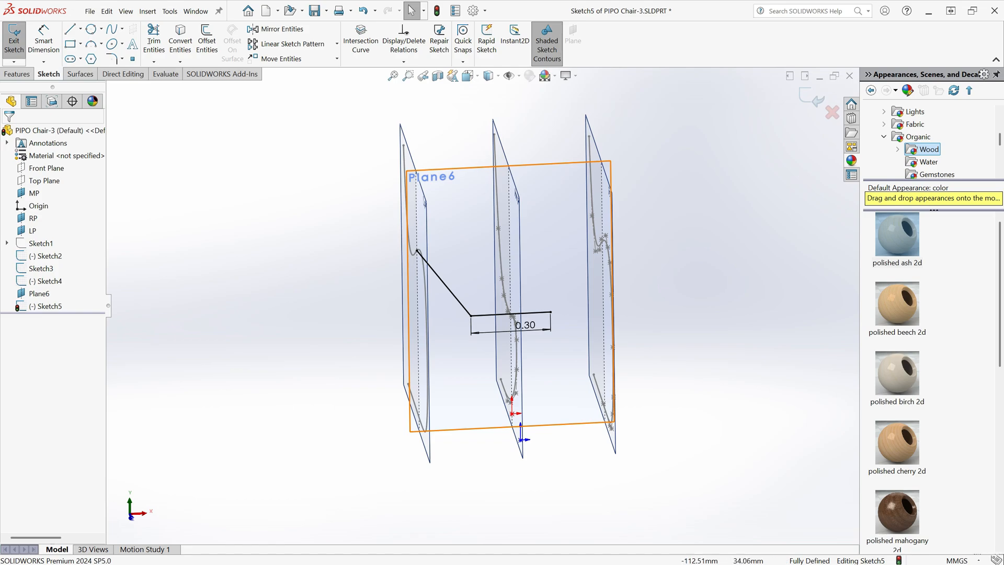
# - Curve the spline by making its lower tangent handle collinear with the horizontal line and pulling its upper handle nearly vertical
pyautogui.hotkey('ctrl', '8')
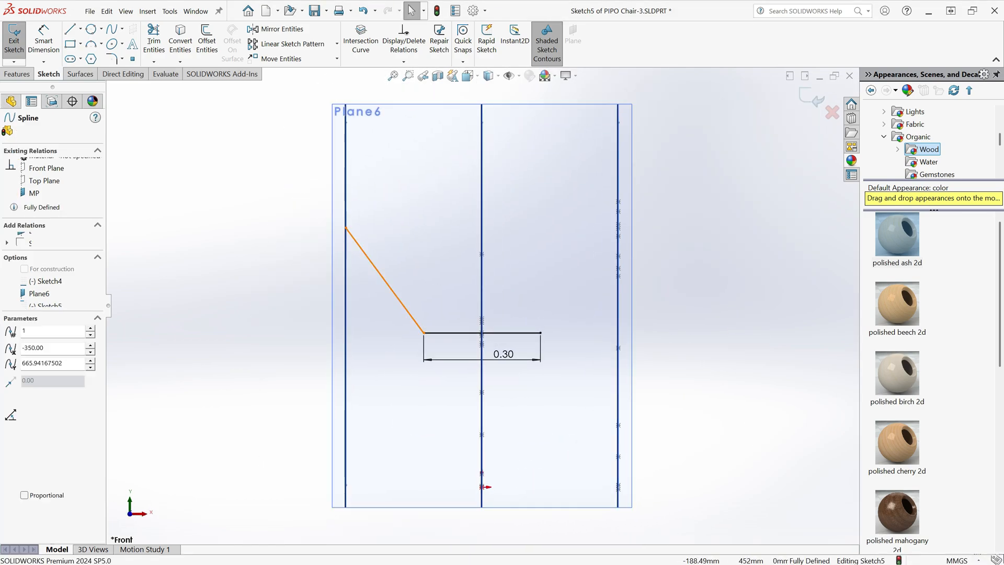
pyautogui.click(414, 320)
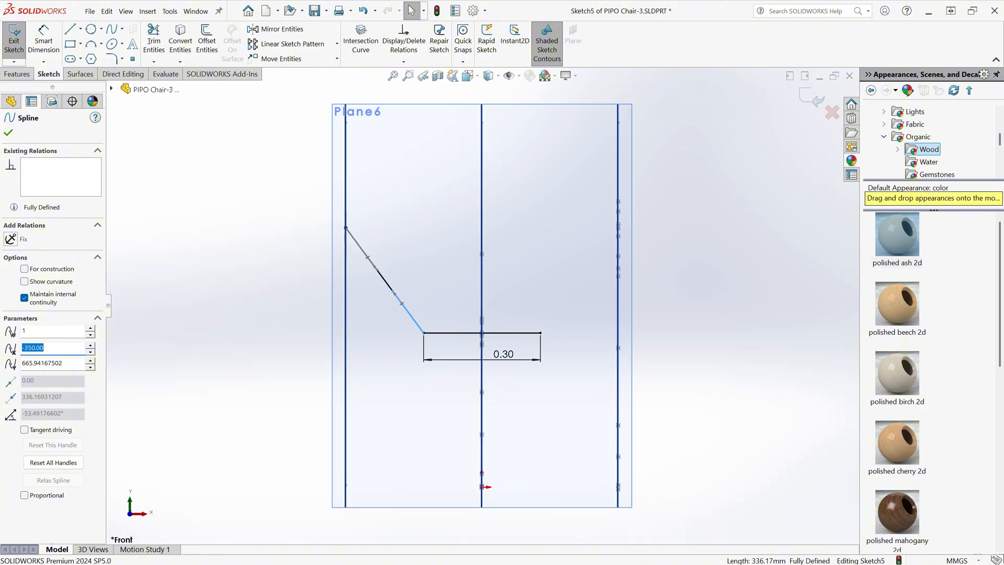
pyautogui.moveTo(402, 303); pyautogui.dragTo(390, 342)
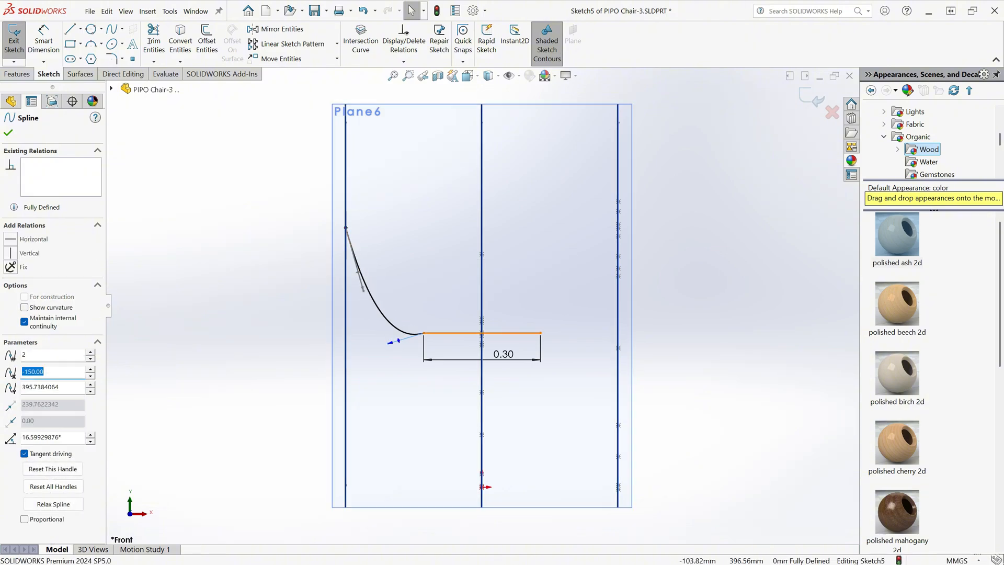
pyautogui.keyDown('ctrl'); pyautogui.click(465, 332); pyautogui.keyUp('ctrl')
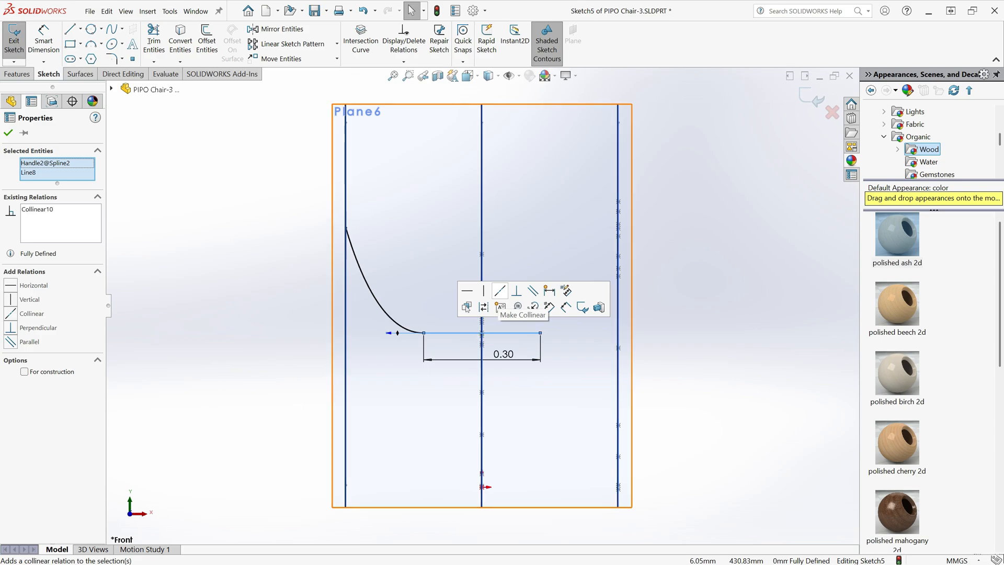
pyautogui.click(500, 307)
pyautogui.click(345, 229)
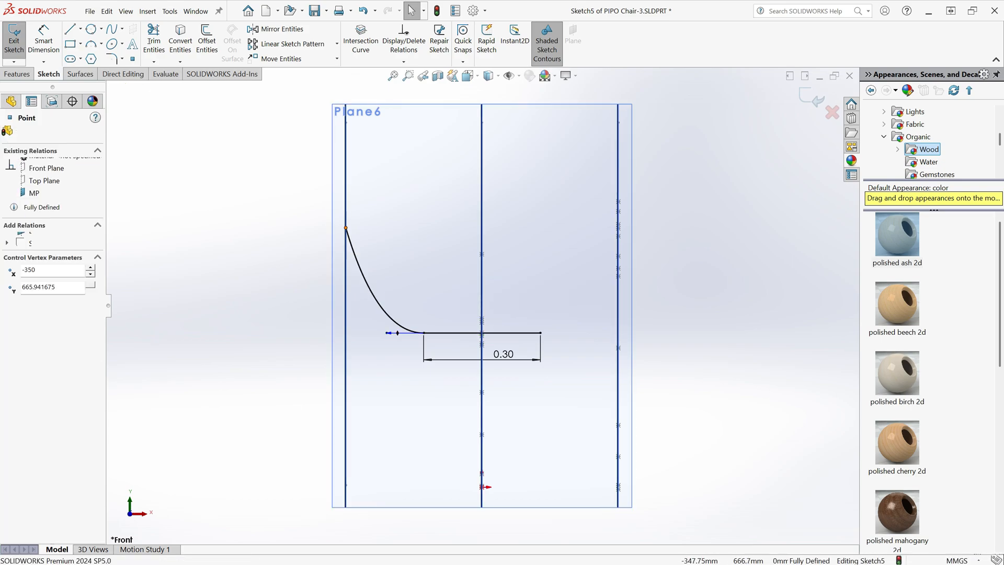
pyautogui.moveTo(362, 283); pyautogui.dragTo(351, 287)
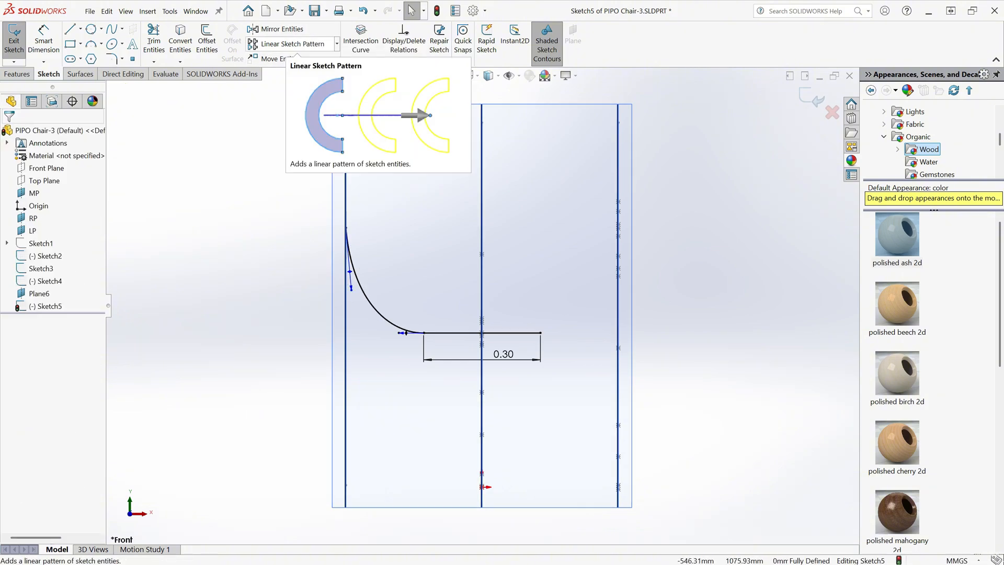
# - Mirror the curved side spline about plane MP and exit the cross-section sketch
pyautogui.click(297, 45)
pyautogui.click(23, 133)
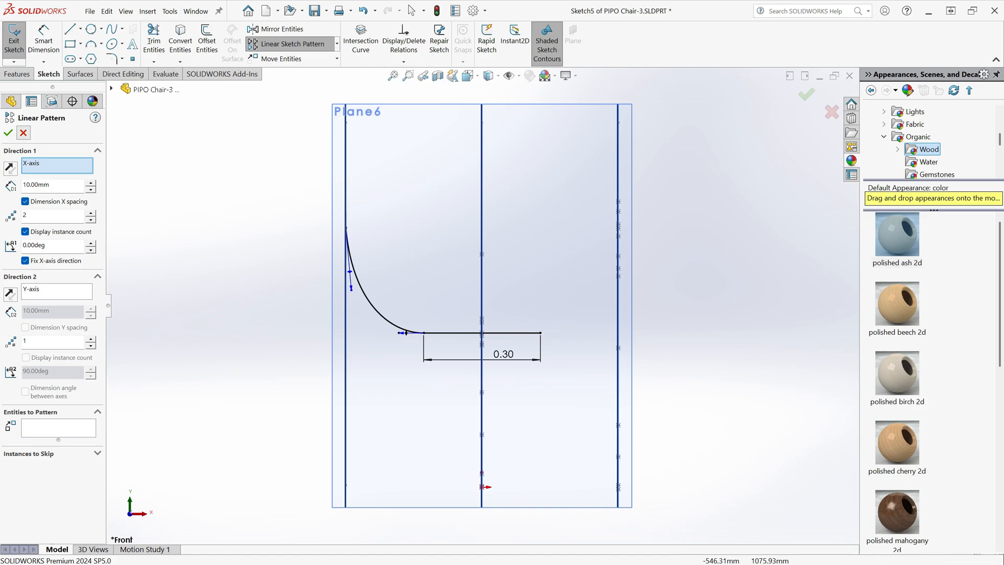
pyautogui.click(275, 28)
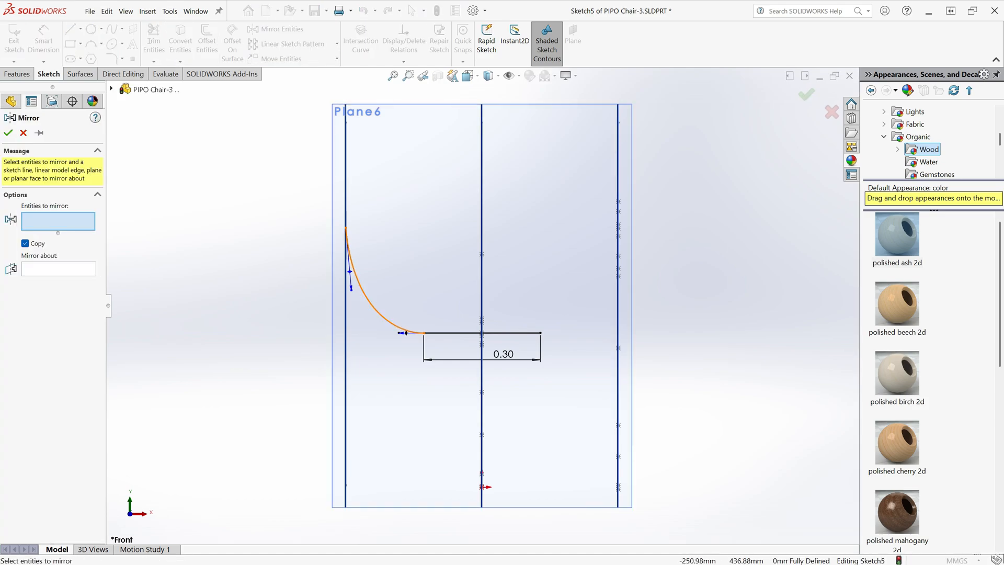
pyautogui.click(361, 296)
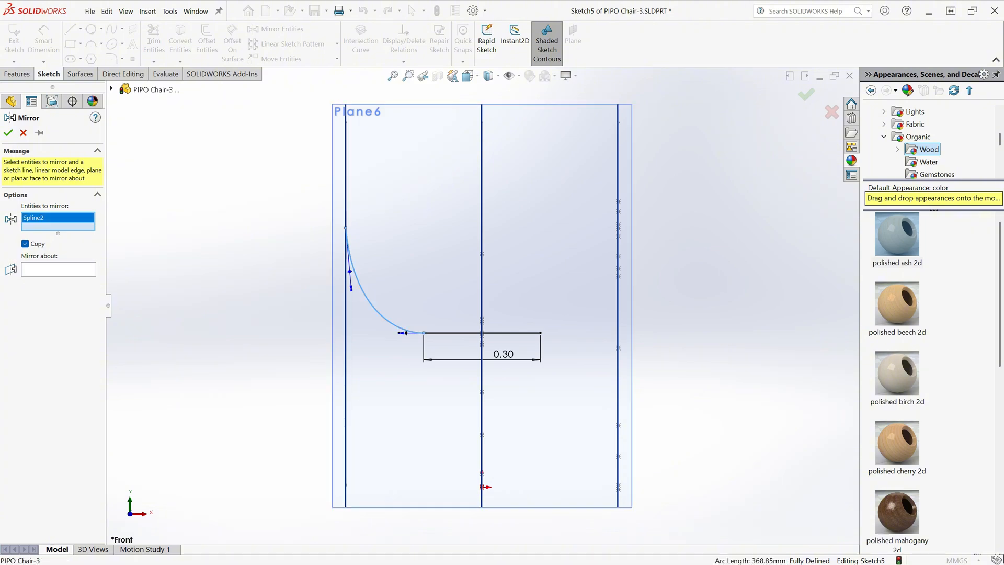
pyautogui.click(58, 270)
pyautogui.click(481, 262)
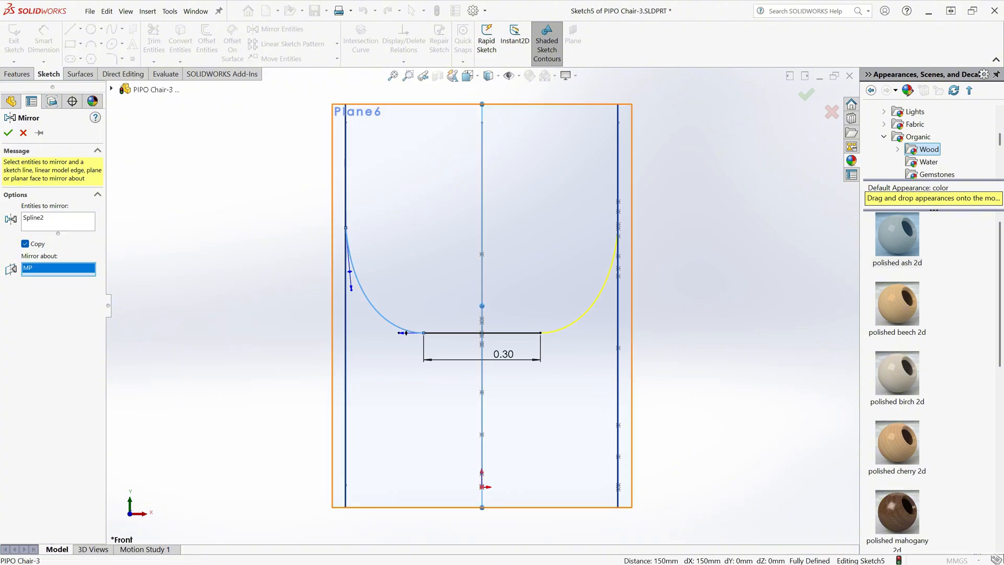
pyautogui.press('Return')
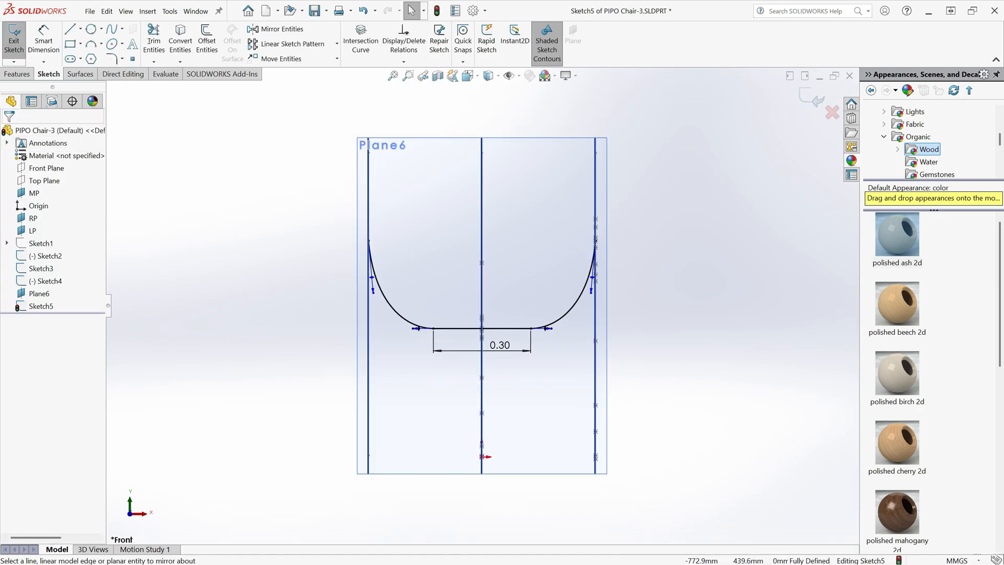
pyautogui.moveTo(245, 341)
pyautogui.mouseDown(button='middle')
pyautogui.moveTo(313, 355)
pyautogui.moveTo(340, 405)
pyautogui.moveTo(315, 376)
pyautogui.mouseUp(button='middle')
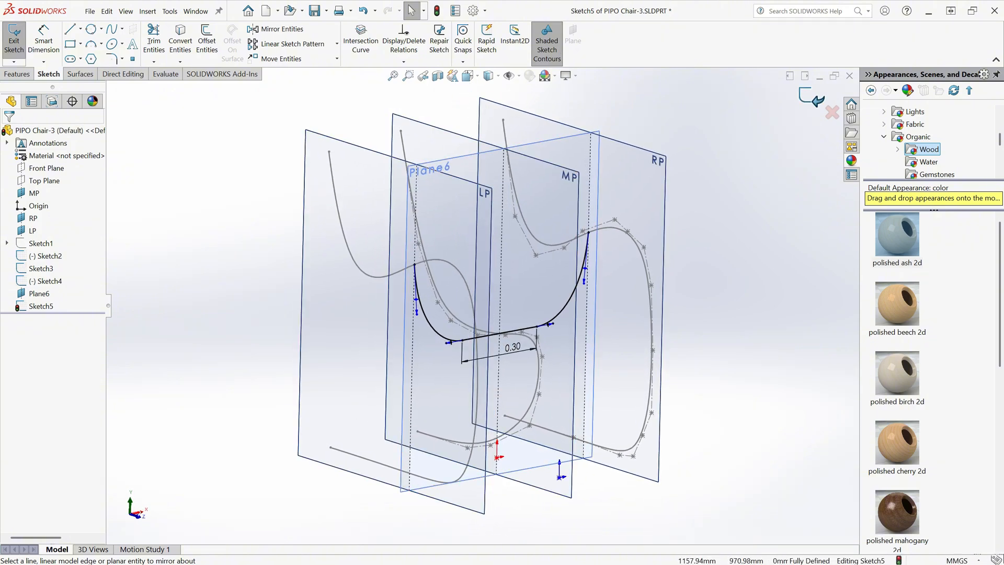
pyautogui.click(811, 98)
pyautogui.press('Escape')
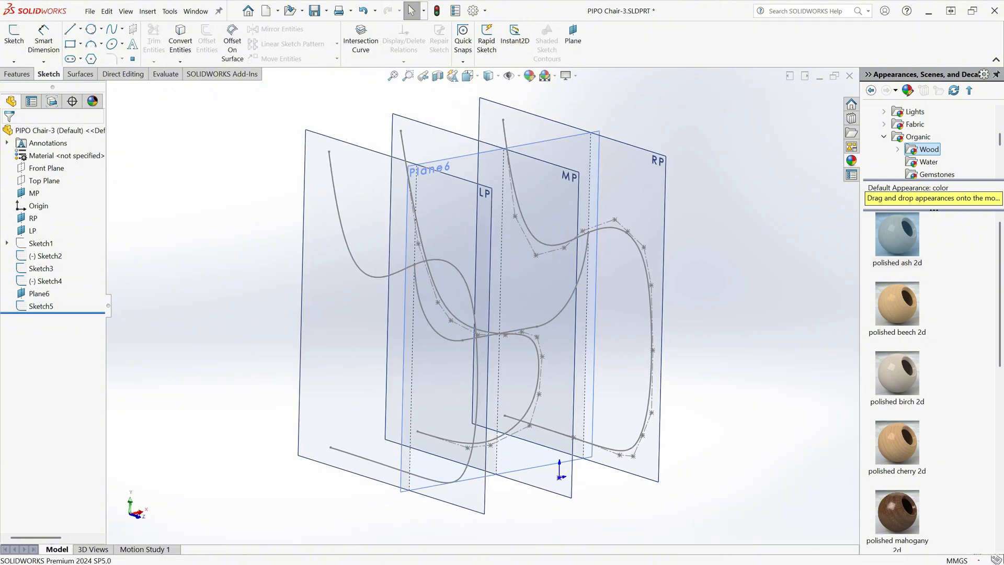
# - Create a reference plane offset 360 mm above Top Plane
pyautogui.click(573, 36)
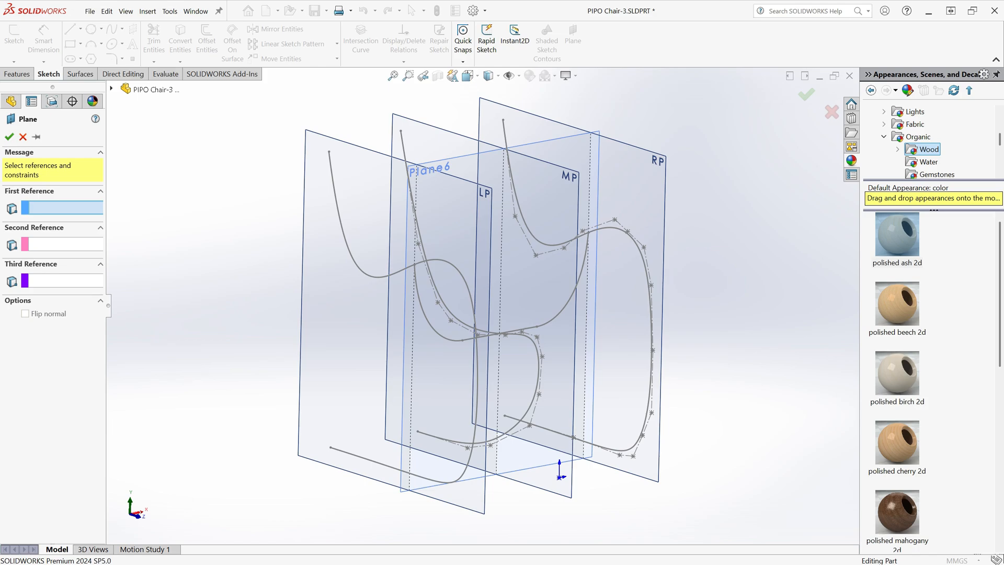
pyautogui.click(111, 89)
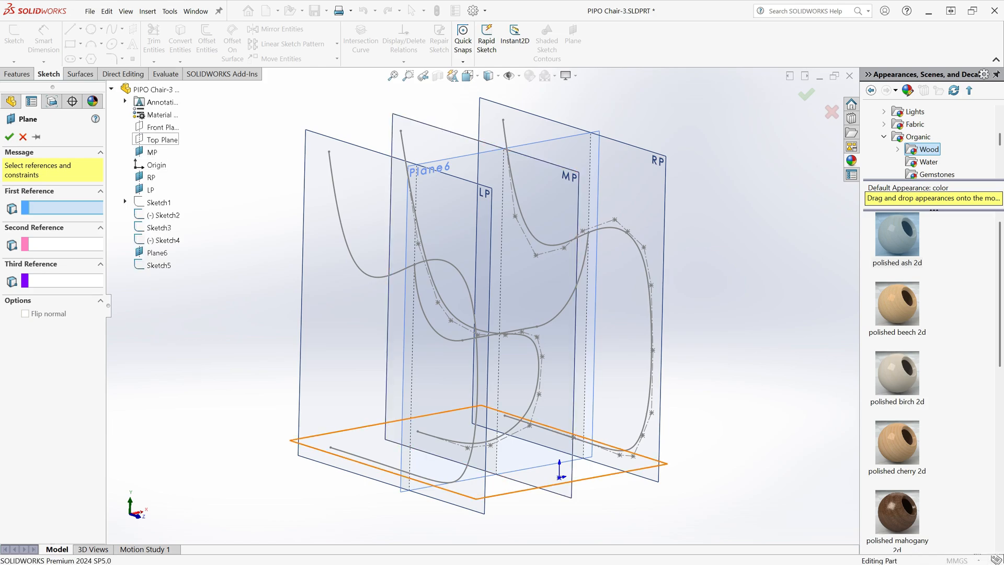
pyautogui.click(162, 139)
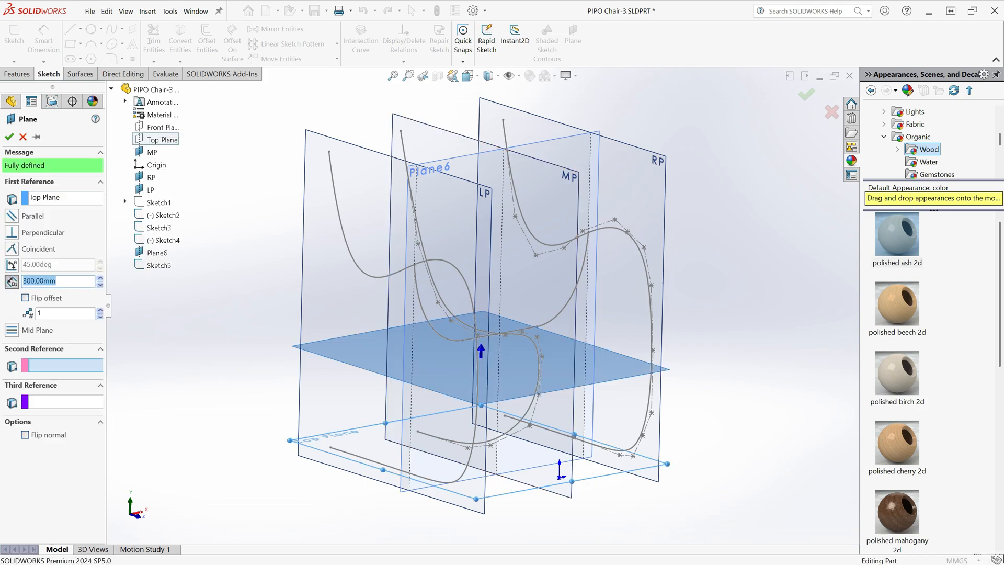
pyautogui.write('360')
pyautogui.press('Return')
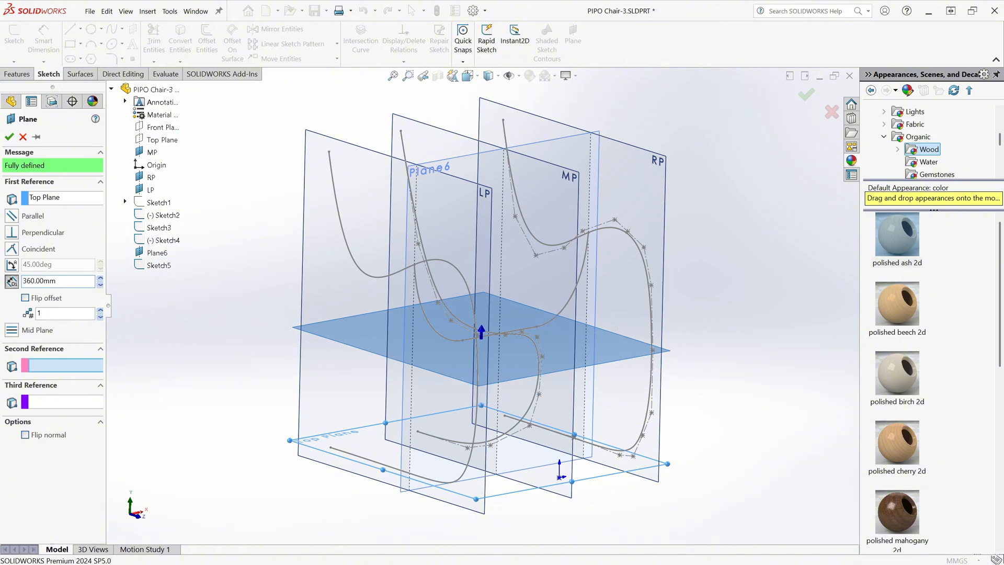
pyautogui.press('Return')
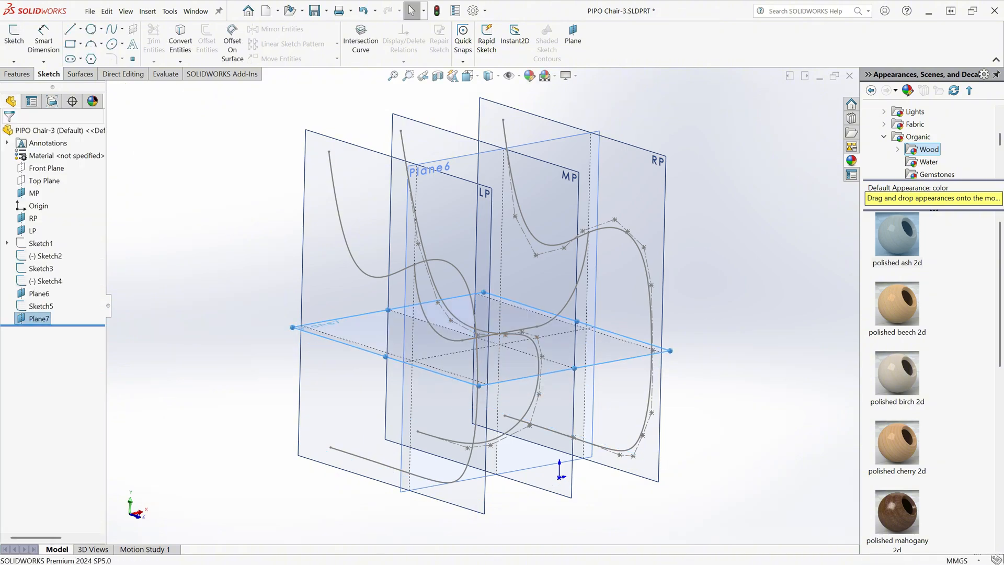
# - Sketch a horizontal line about 288 mm long across plane MP on the new 360 mm offset plane
pyautogui.press('s')
pyautogui.moveTo(242, 421); pyautogui.dragTo(196, 420, button='right')
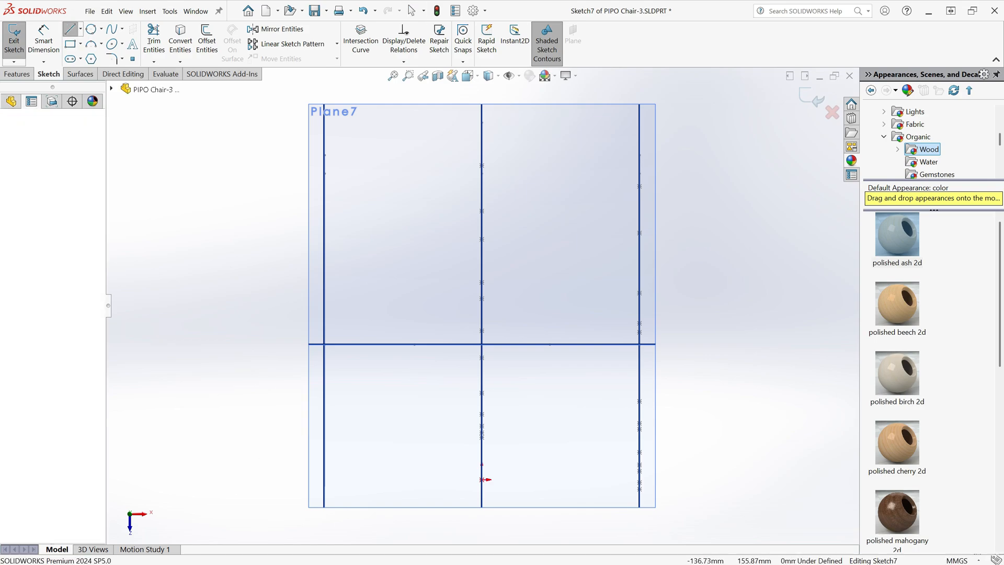
pyautogui.click(420, 410)
pyautogui.click(551, 414)
pyautogui.rightClick(566, 380)
pyautogui.click(591, 391)
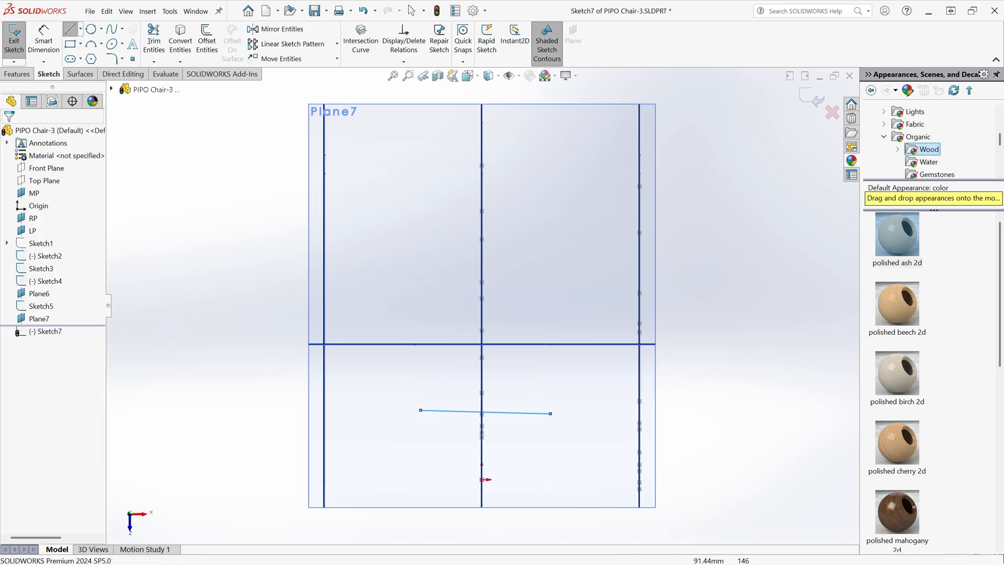
pyautogui.click(523, 413)
pyautogui.click(547, 370)
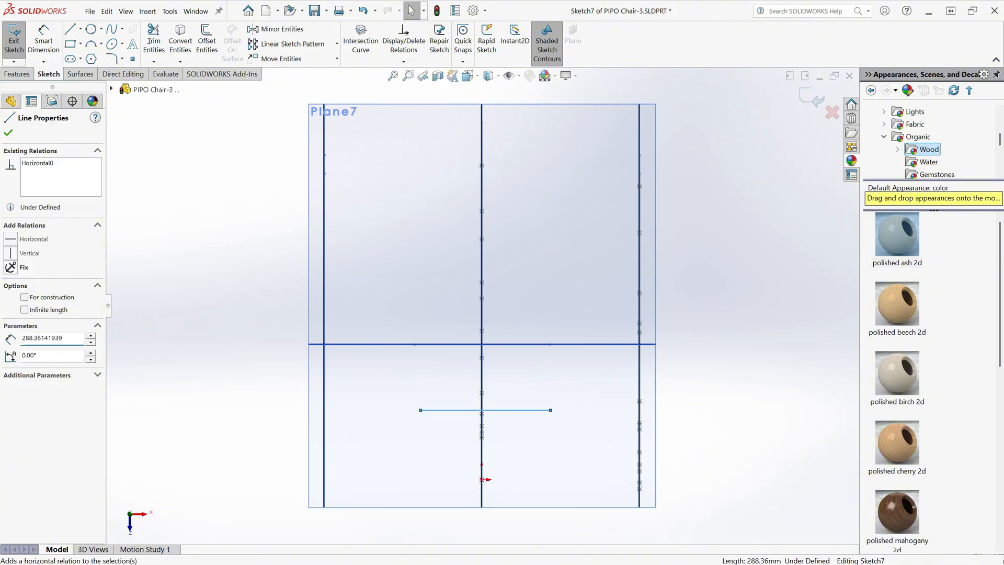
pyautogui.press('Escape')
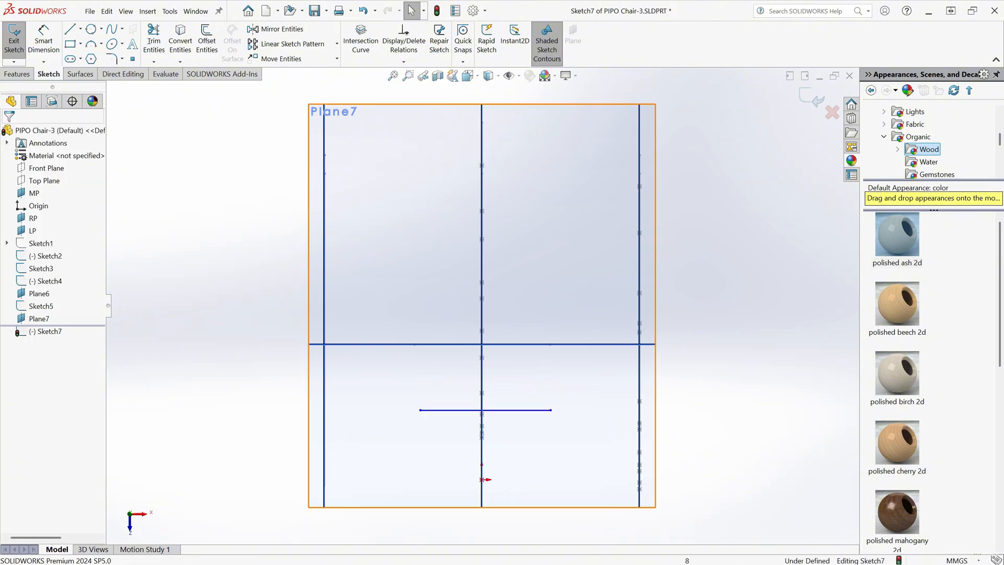
# - Add a pierce relation between the new horizontal line's midpoint and the Sketch4 spline
pyautogui.click(485, 409)
pyautogui.moveTo(494, 487); pyautogui.dragTo(561, 431, button='middle')
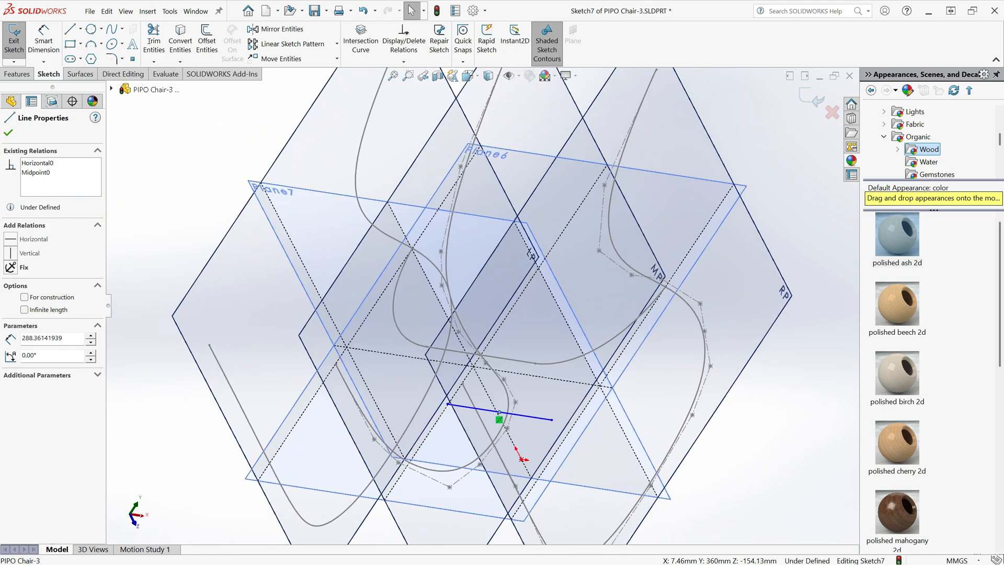
pyautogui.keyDown('ctrl'); pyautogui.click(501, 416); pyautogui.keyUp('ctrl')
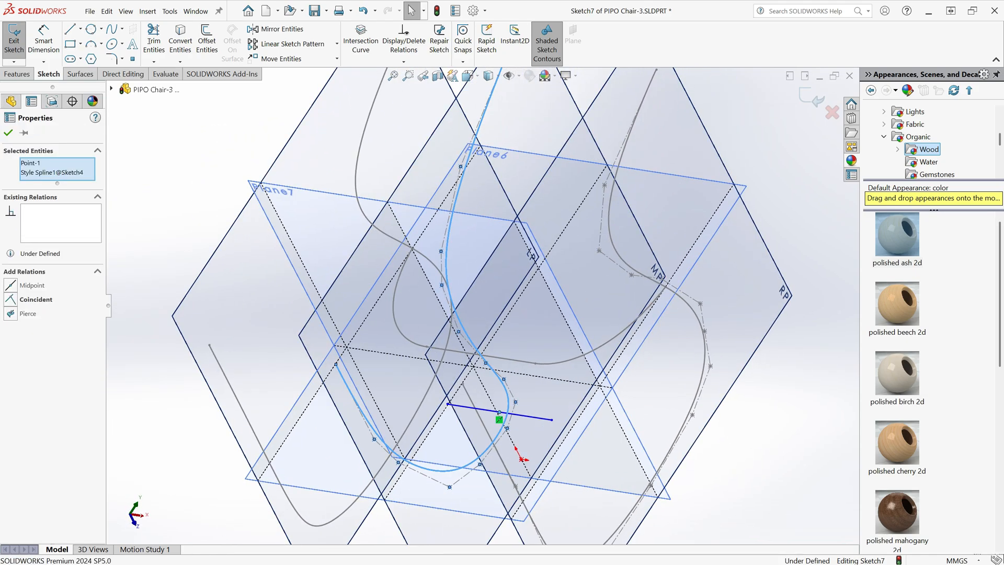
pyautogui.click(555, 377)
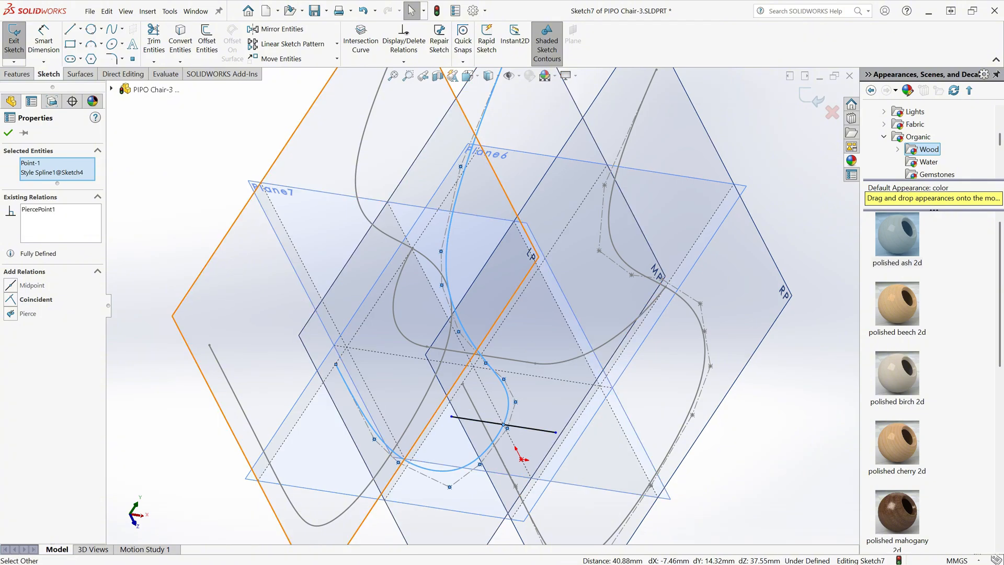
pyautogui.press('f')
pyautogui.click(247, 457)
# - Dimension the new horizontal line's length to 100 mm
pyautogui.moveTo(247, 457); pyautogui.dragTo(203, 454, button='middle')
pyautogui.moveTo(255, 421); pyautogui.dragTo(256, 365, button='right')
pyautogui.click(469, 390)
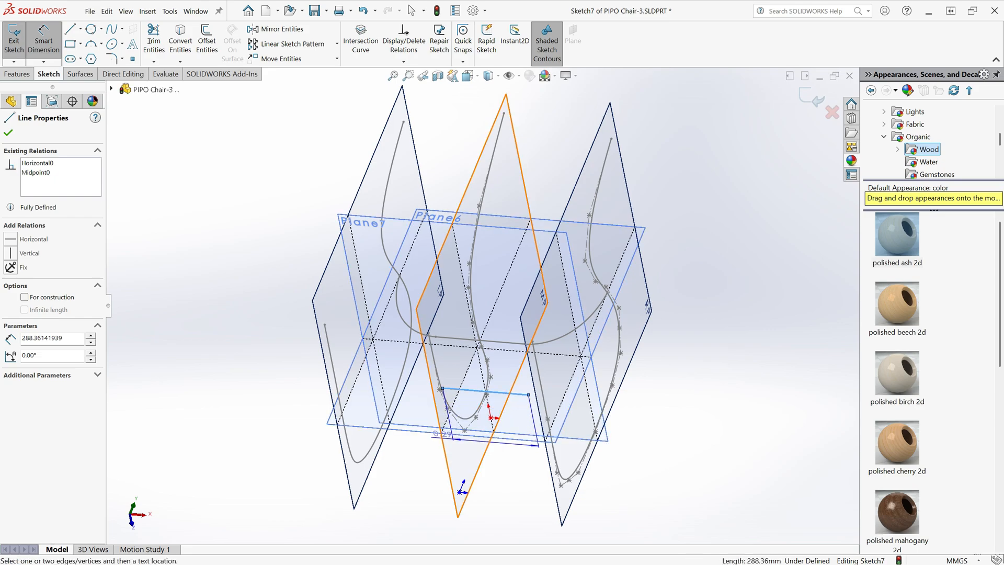
pyautogui.click(491, 448)
pyautogui.write('100')
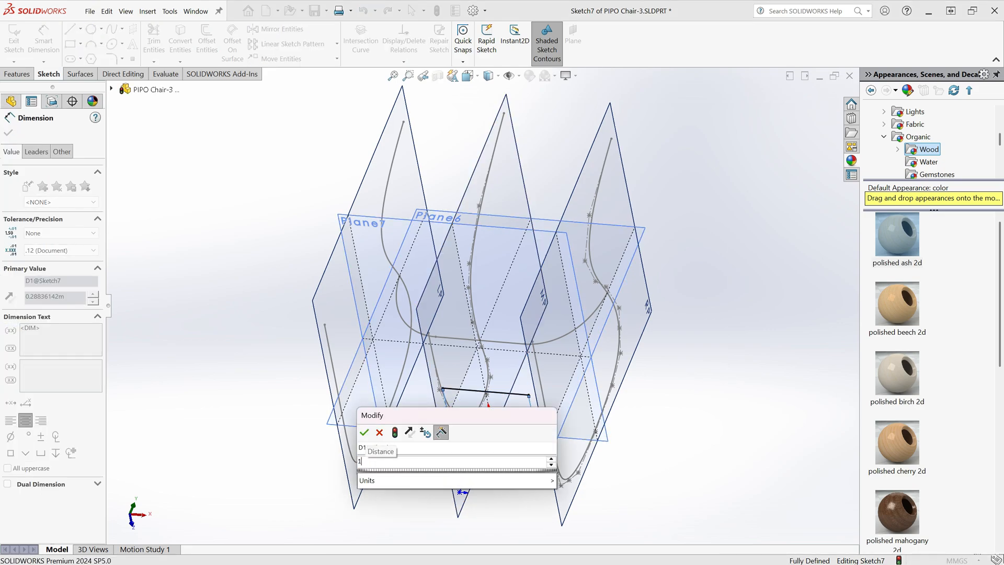
pyautogui.press('Return')
pyautogui.press('Escape')
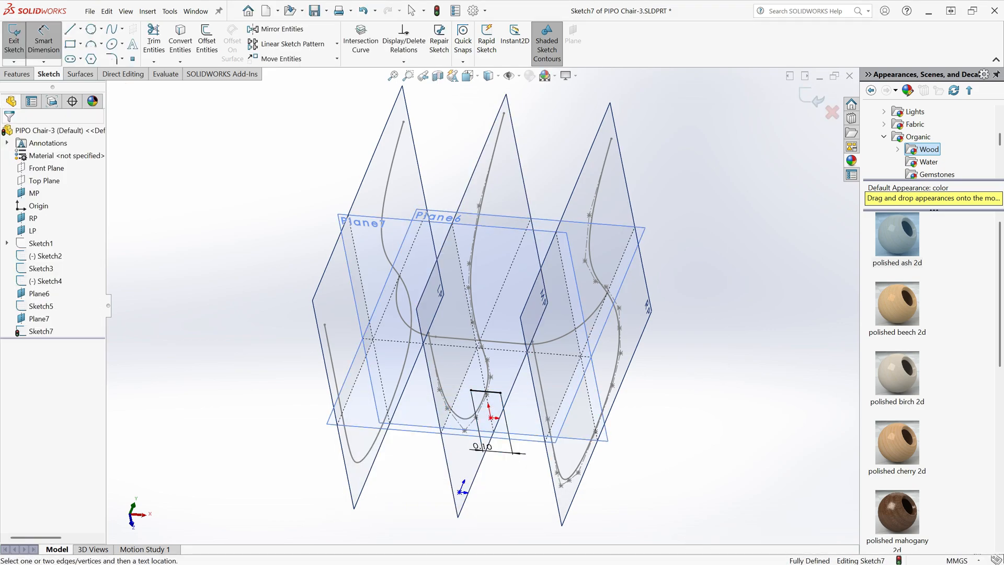
# - Draw a two-point spline from about X -317 mm, Y 112 mm to the 100 mm line's nearer endpoint
pyautogui.press('l')
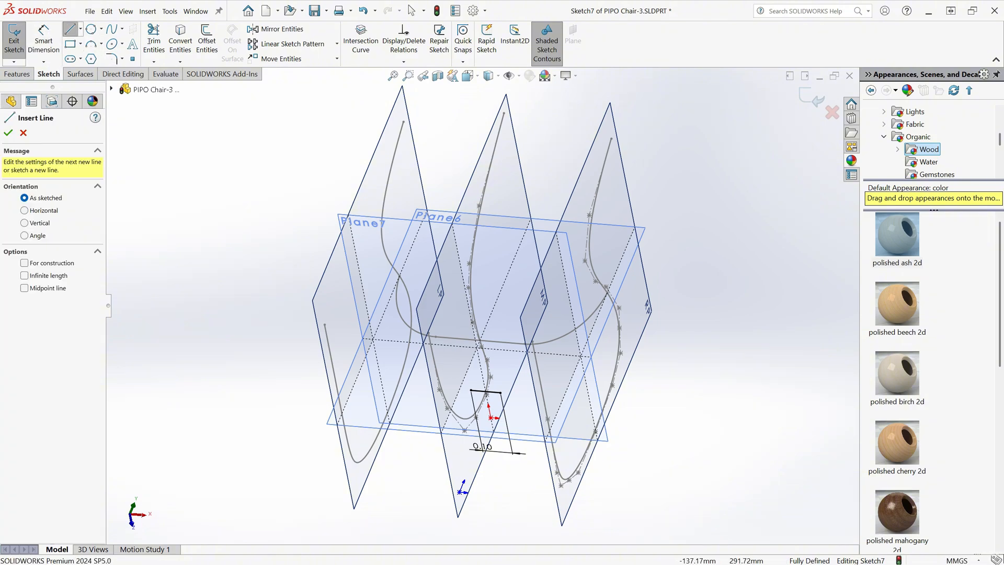
pyautogui.click(111, 29)
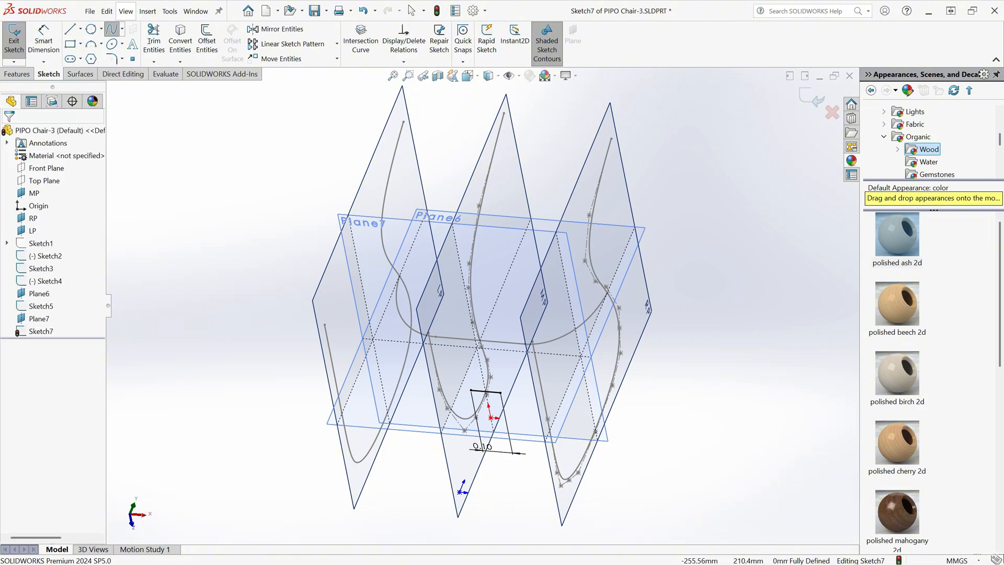
pyautogui.click(391, 383)
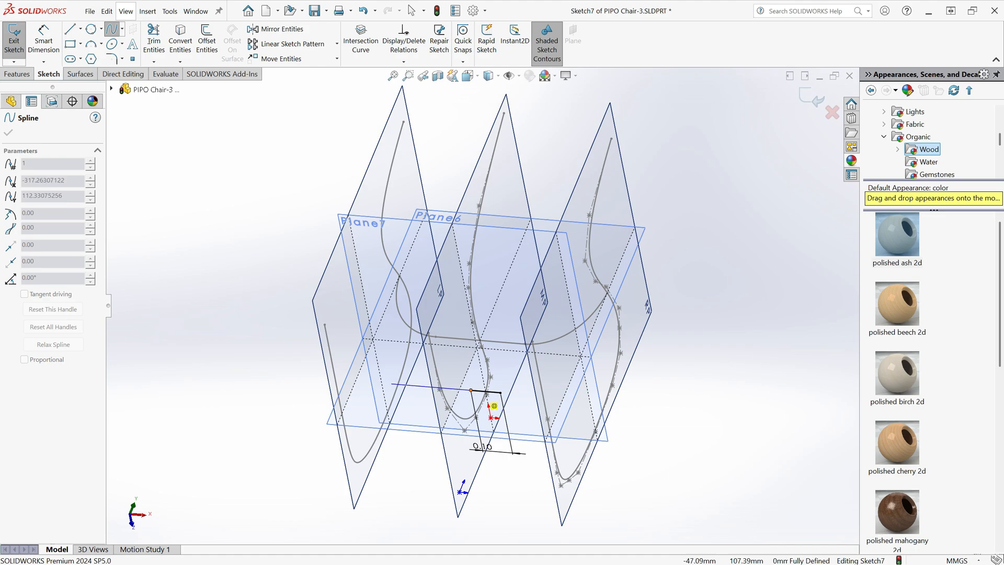
pyautogui.click(470, 390)
pyautogui.rightClick(402, 434)
pyautogui.click(422, 442)
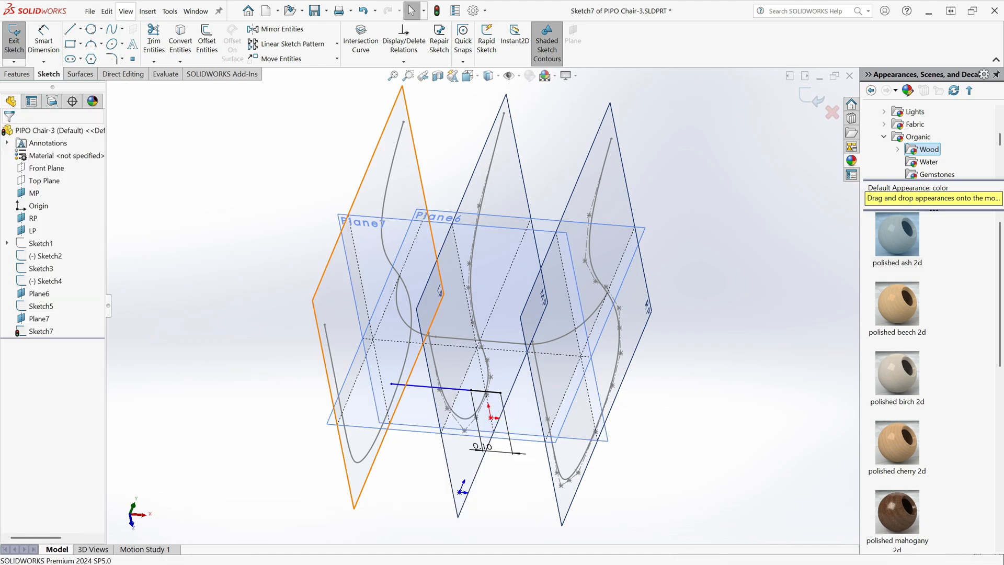
# - Pierce the new spline's free end to the Sketch3 profile on plane LP
pyautogui.click(392, 384)
pyautogui.keyDown('ctrl'); pyautogui.click(409, 345); pyautogui.keyUp('ctrl')
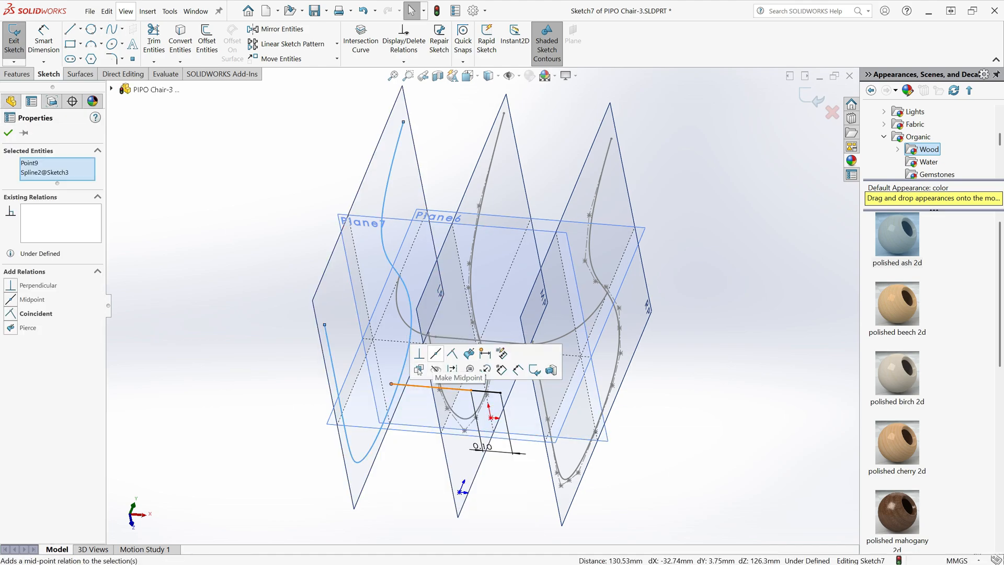
pyautogui.click(419, 370)
pyautogui.press('Escape')
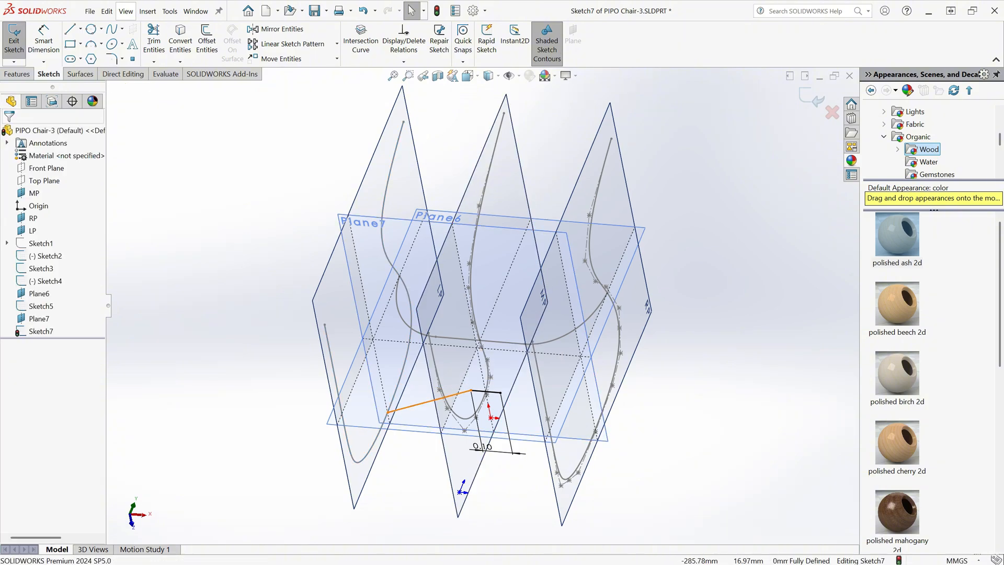
pyautogui.click(415, 405)
pyautogui.press('Escape')
# - Curve the spline by pulling its inner tangent handle outward and making that handle collinear with the 100 mm line
pyautogui.scroll(-4, 439, 417)
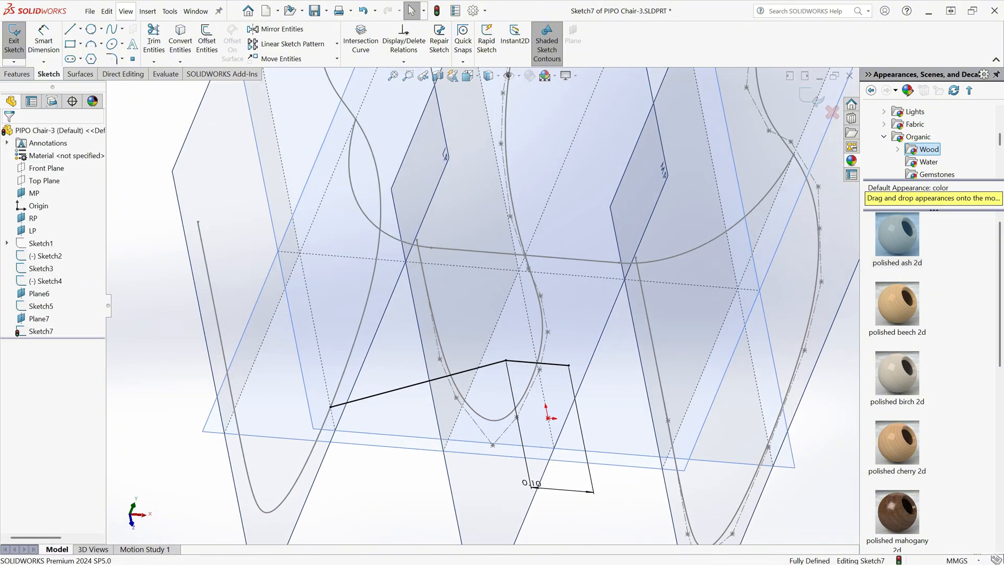
pyautogui.click(506, 360)
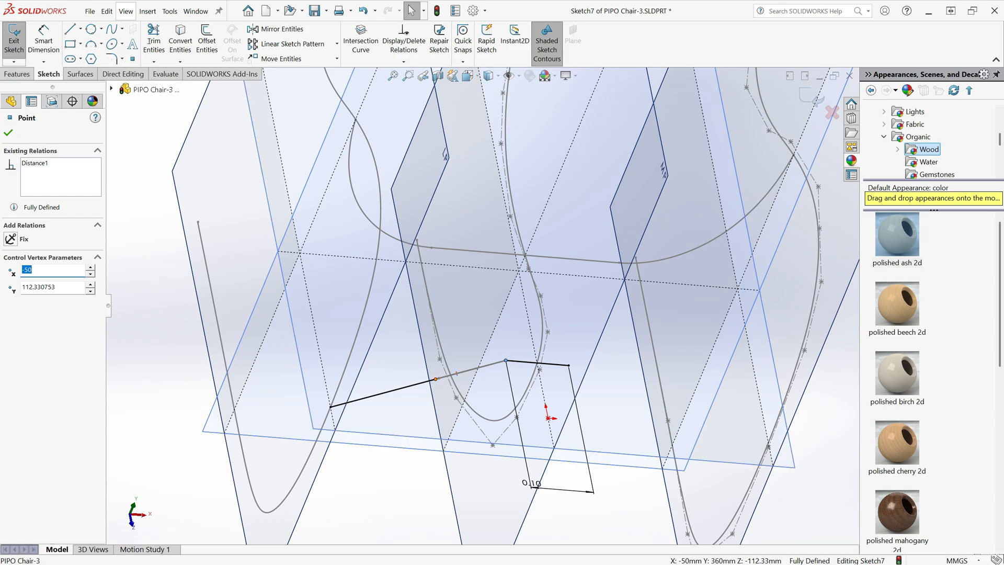
pyautogui.moveTo(455, 374); pyautogui.dragTo(452, 358)
pyautogui.keyDown('ctrl'); pyautogui.click(537, 363); pyautogui.keyUp('ctrl')
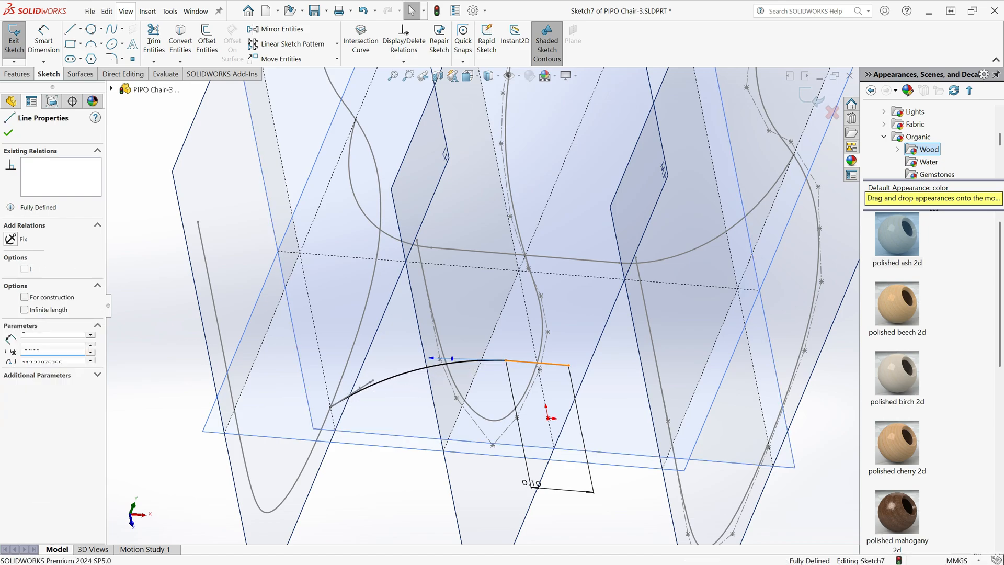
pyautogui.click(587, 320)
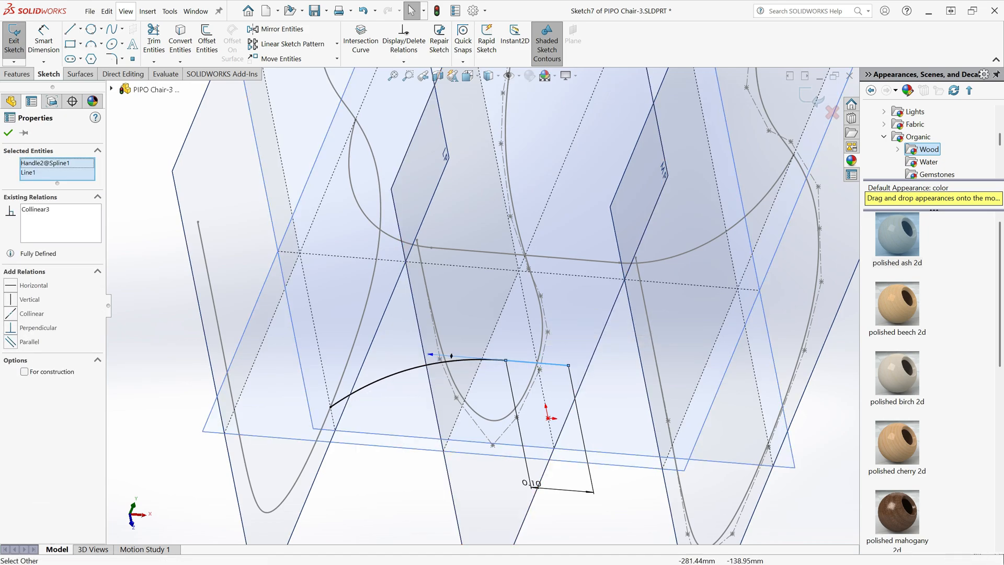
pyautogui.click(385, 472)
# - Mirror the spline about plane MP, keeping the original
pyautogui.click(330, 407)
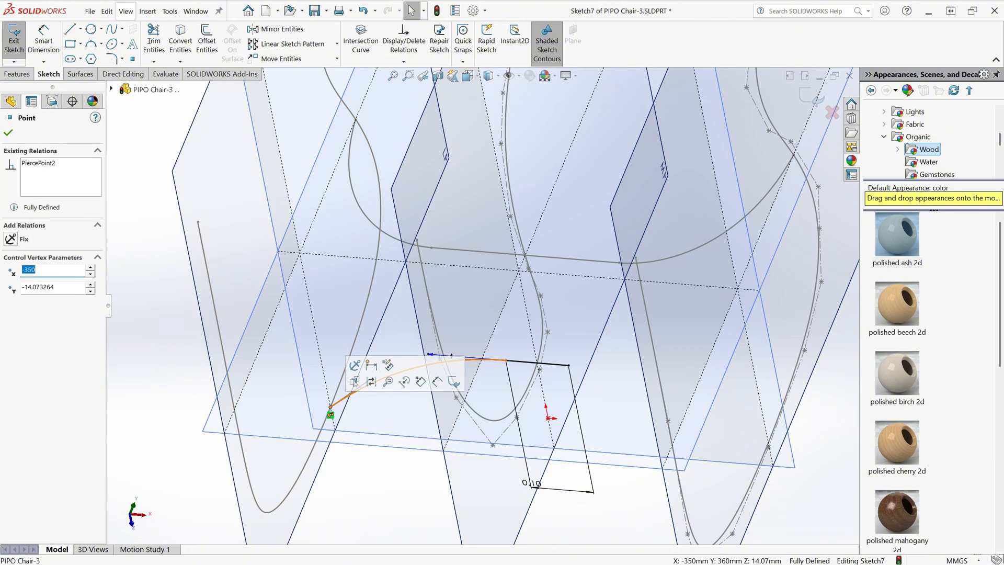
pyautogui.click(400, 472)
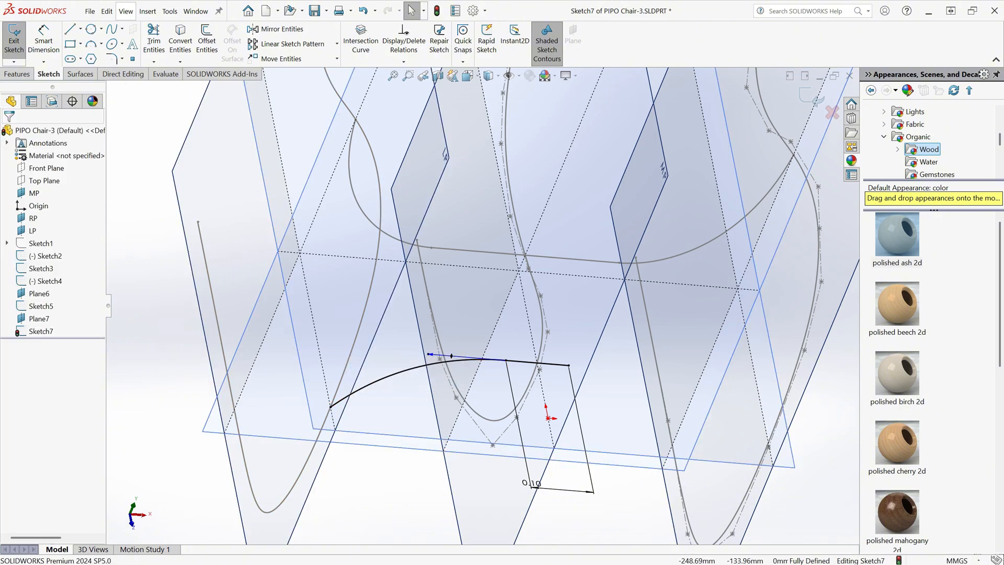
pyautogui.click(281, 29)
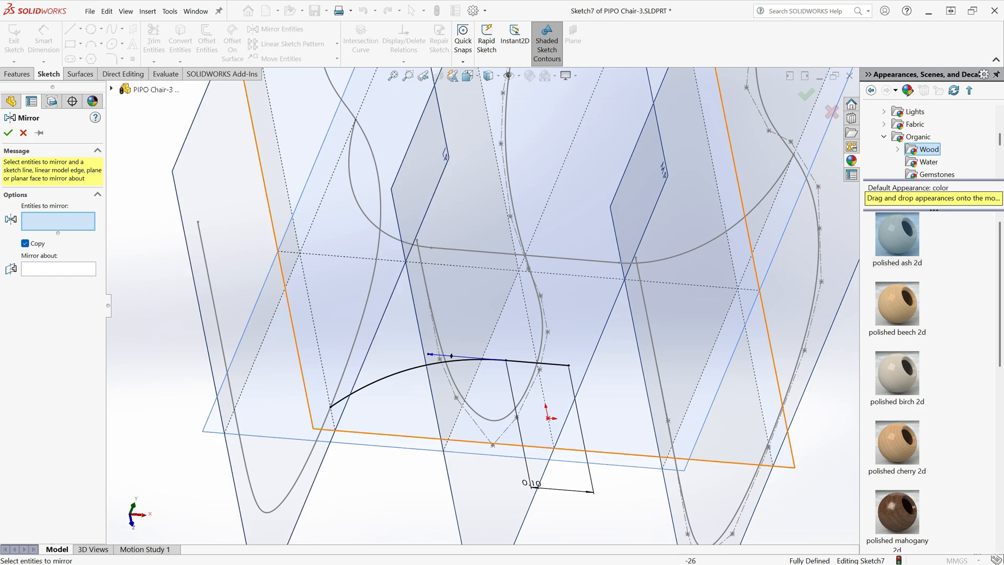
pyautogui.click(377, 380)
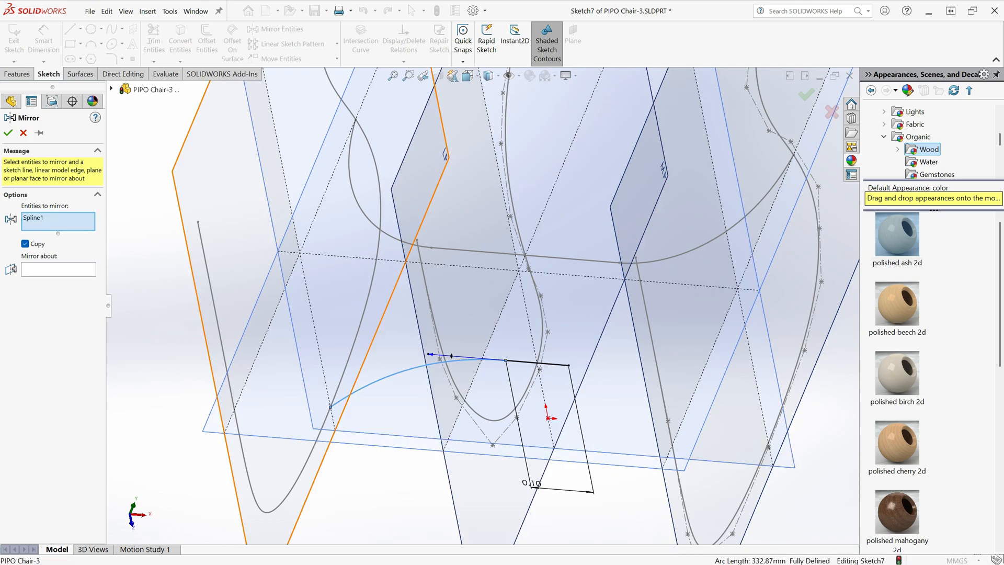
pyautogui.click(58, 269)
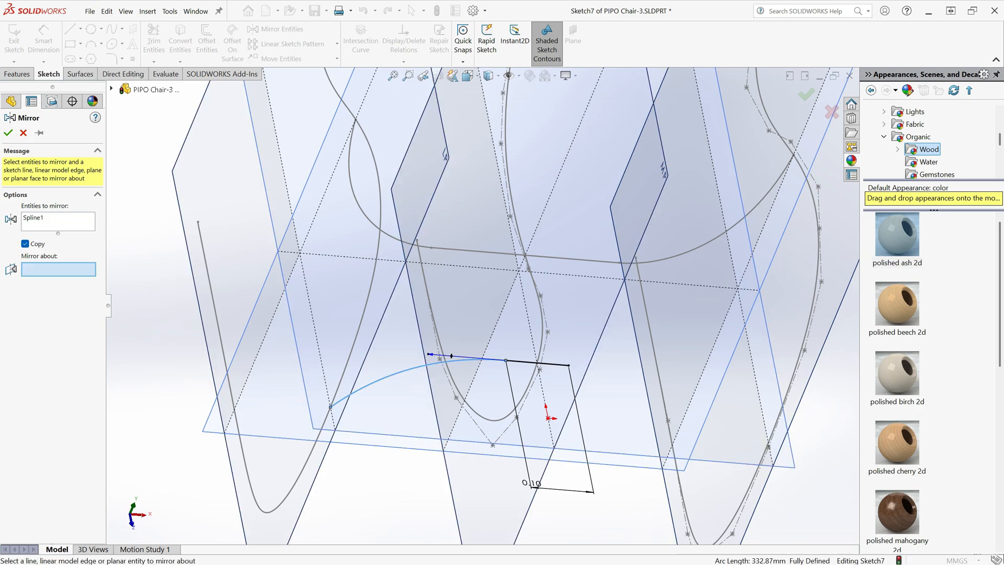
pyautogui.click(491, 494)
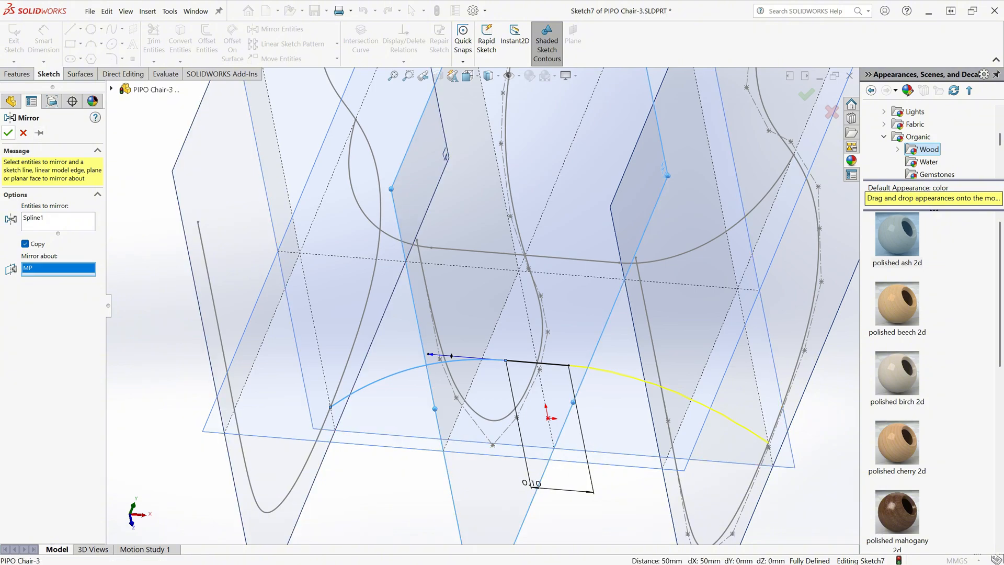
pyautogui.click(8, 132)
pyautogui.scroll(5, 482, 306)
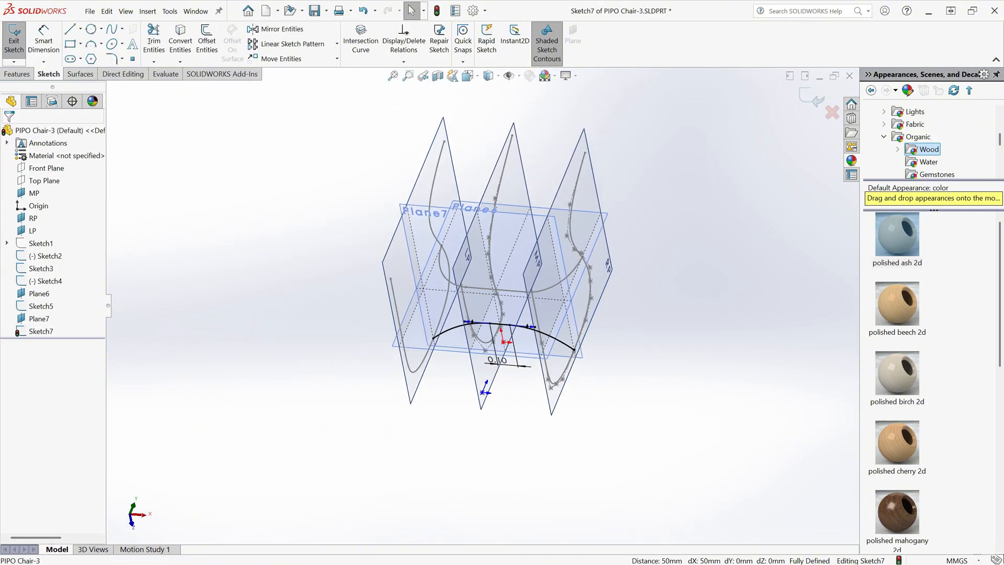
# - Hide planes MP, RP, LP, Plane6 and Plane7, and finish the current sketch
pyautogui.moveTo(481, 313); pyautogui.dragTo(478, 267, button='middle')
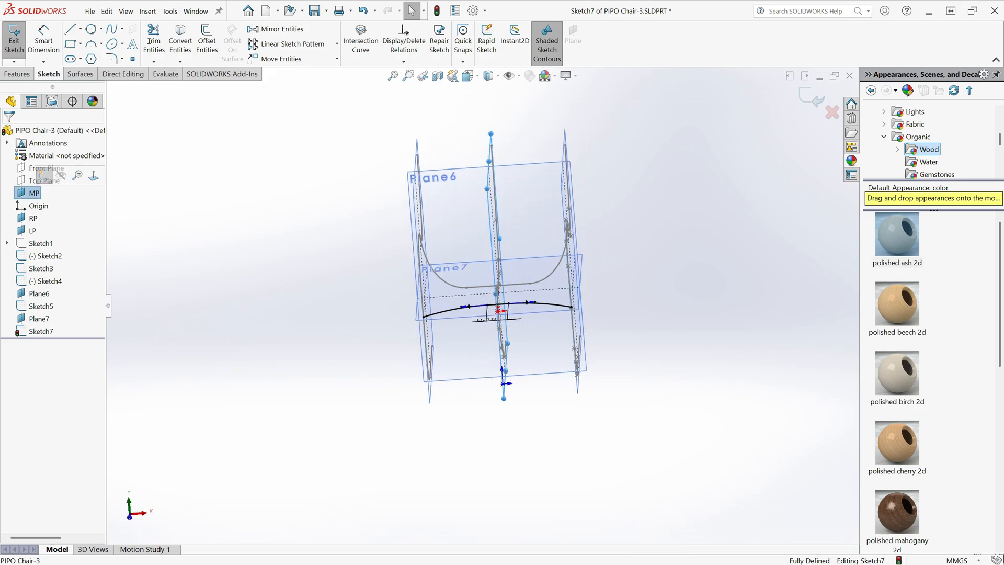
pyautogui.click(32, 218)
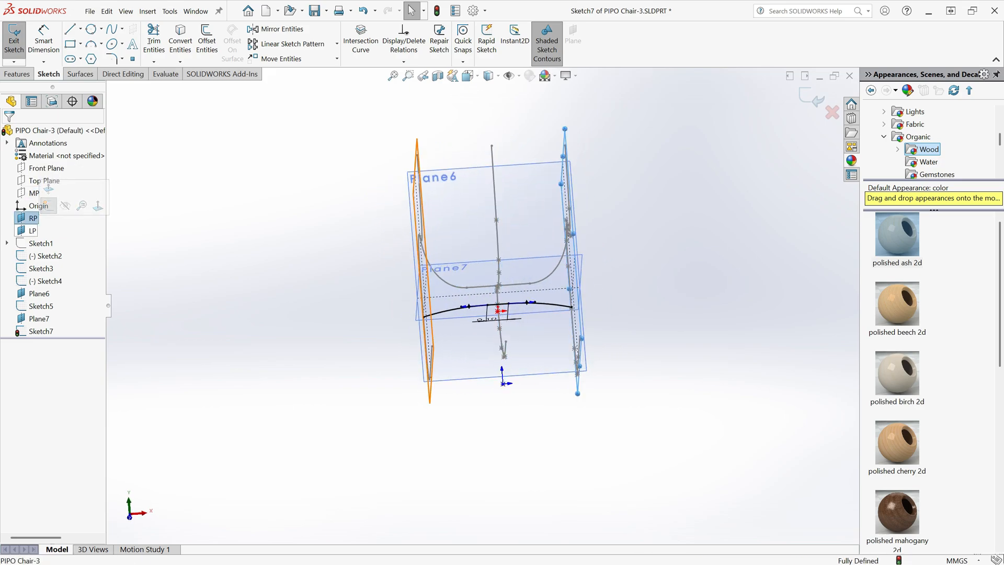
pyautogui.keyDown('ctrl'); pyautogui.click(32, 231); pyautogui.keyUp('ctrl')
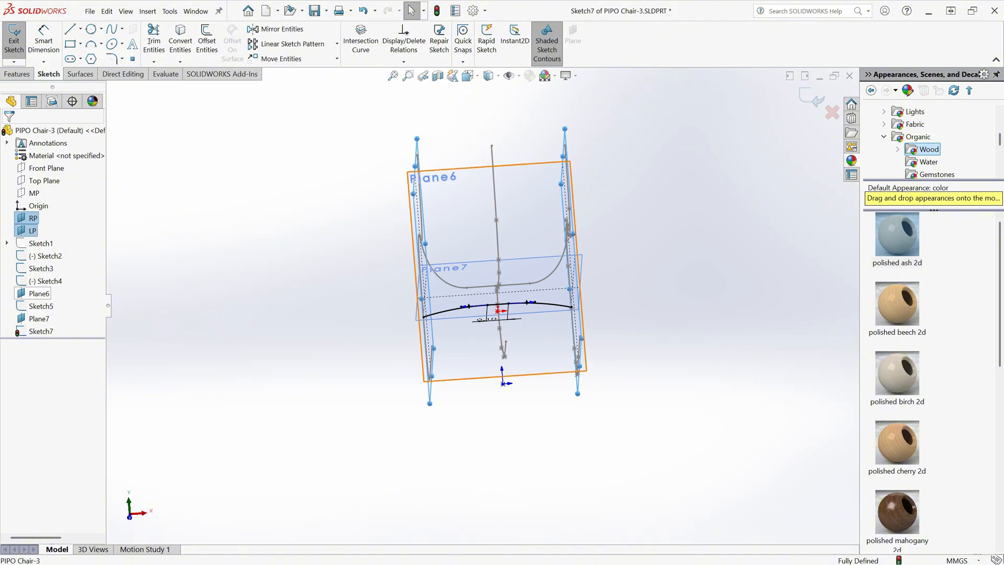
pyautogui.keyDown('ctrl'); pyautogui.click(38, 293); pyautogui.keyUp('ctrl')
pyautogui.keyDown('ctrl'); pyautogui.click(38, 319); pyautogui.keyUp('ctrl')
pyautogui.click(44, 303)
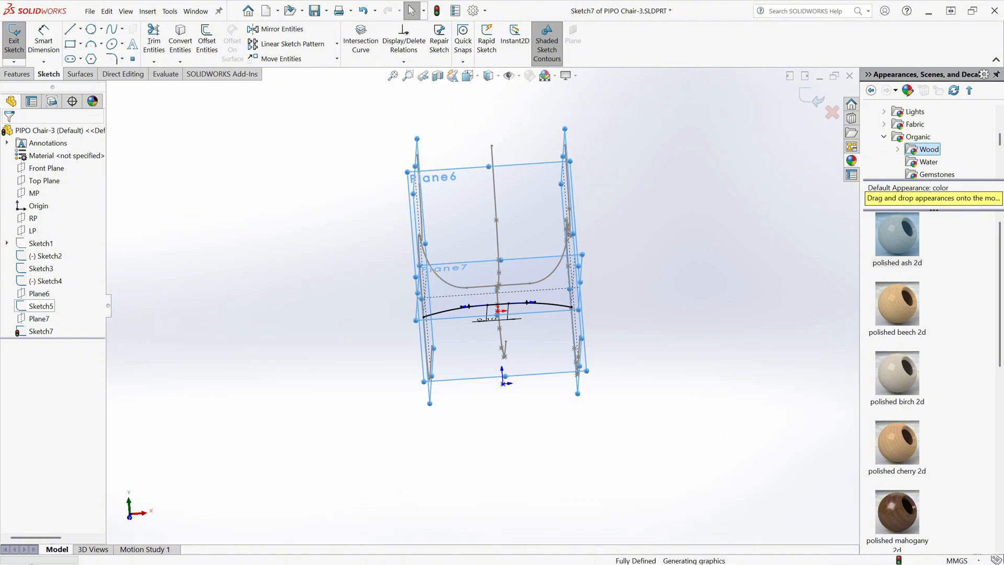
pyautogui.moveTo(450, 313)
pyautogui.mouseDown(button='middle')
pyautogui.moveTo(494, 309)
pyautogui.moveTo(523, 324)
pyautogui.mouseUp(button='middle')
pyautogui.click(811, 98)
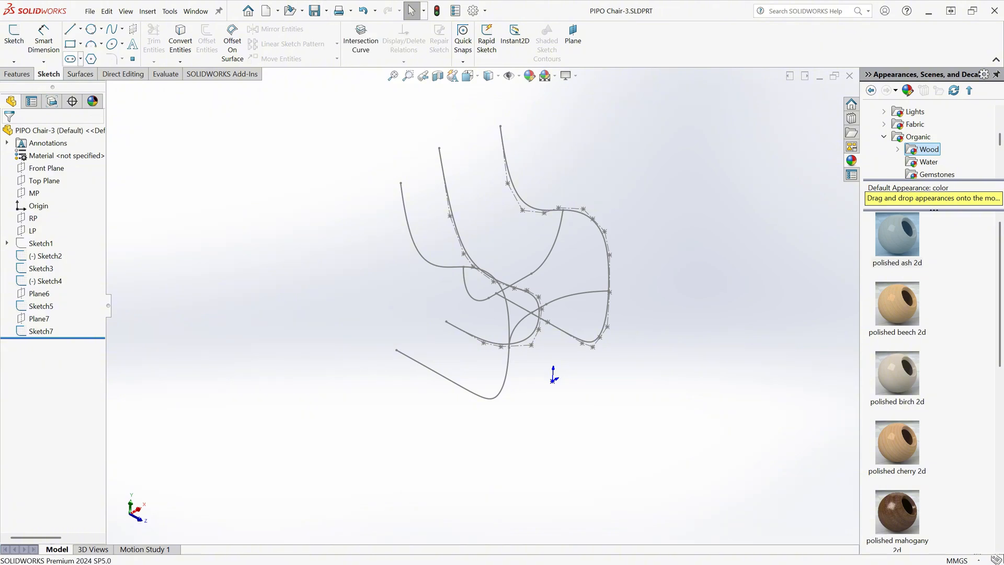
# - Start a lofted surface through the three side profiles in the order Sketch2, Sketch4, Sketch3
pyautogui.click(80, 74)
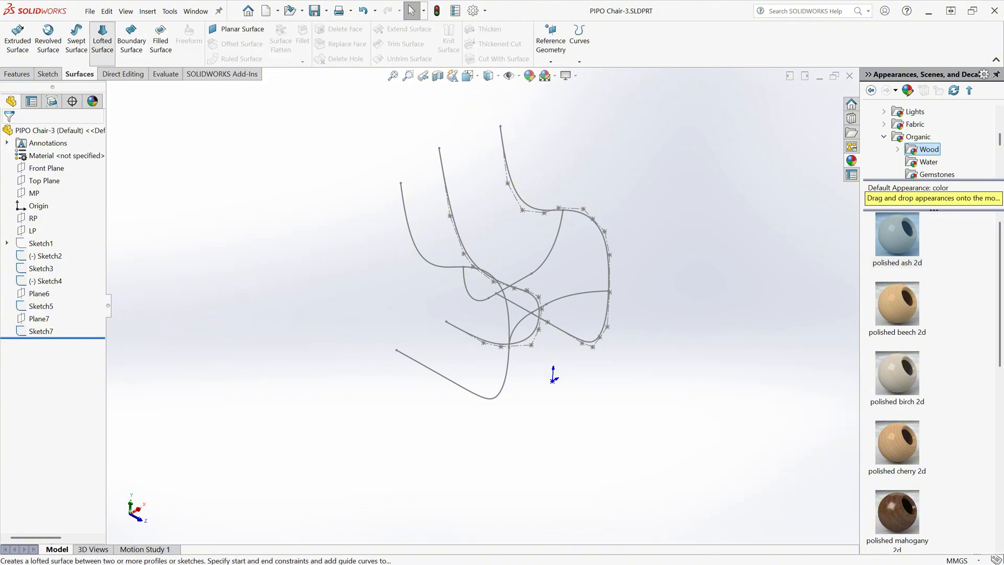
pyautogui.click(102, 41)
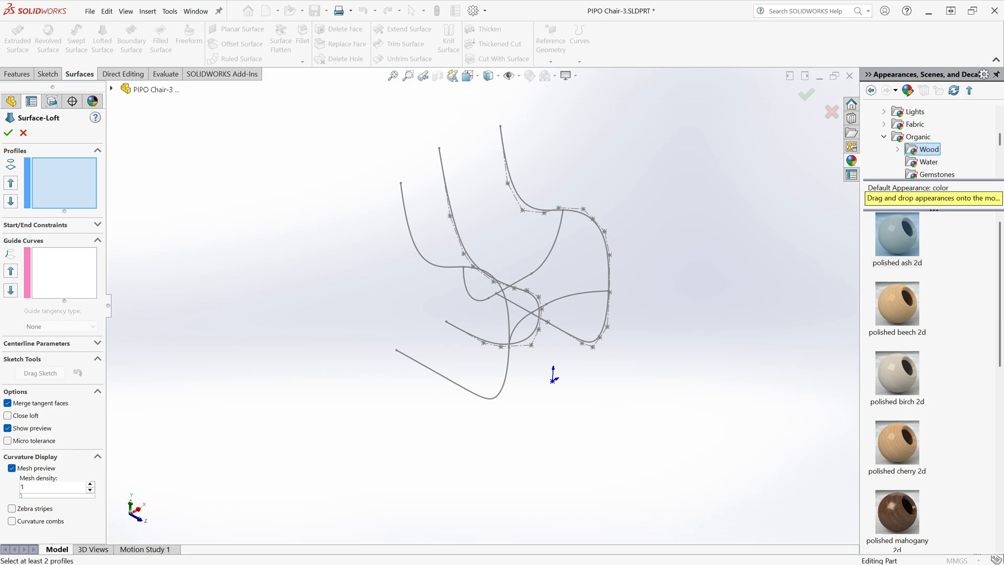
pyautogui.click(500, 127)
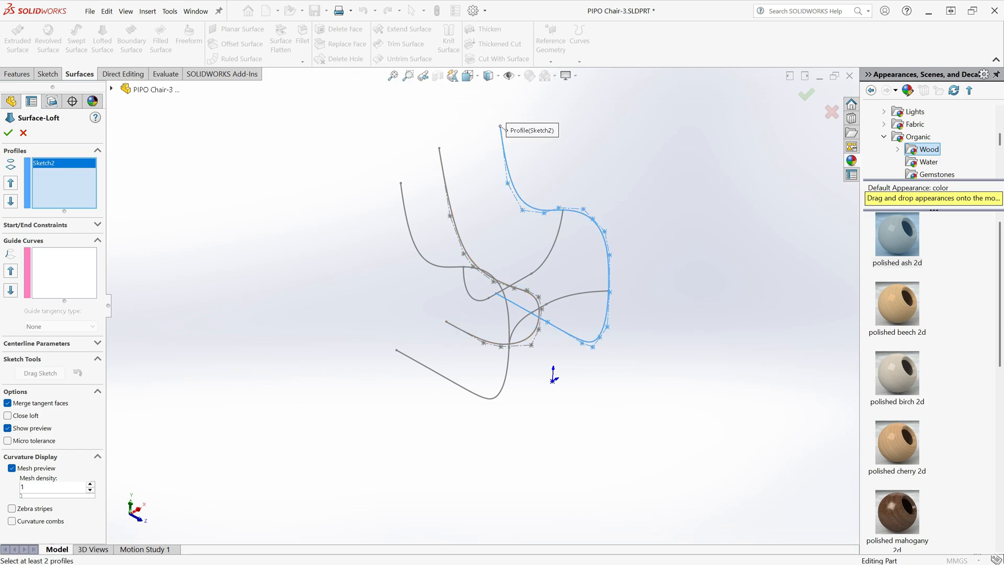
pyautogui.click(439, 149)
pyautogui.click(401, 183)
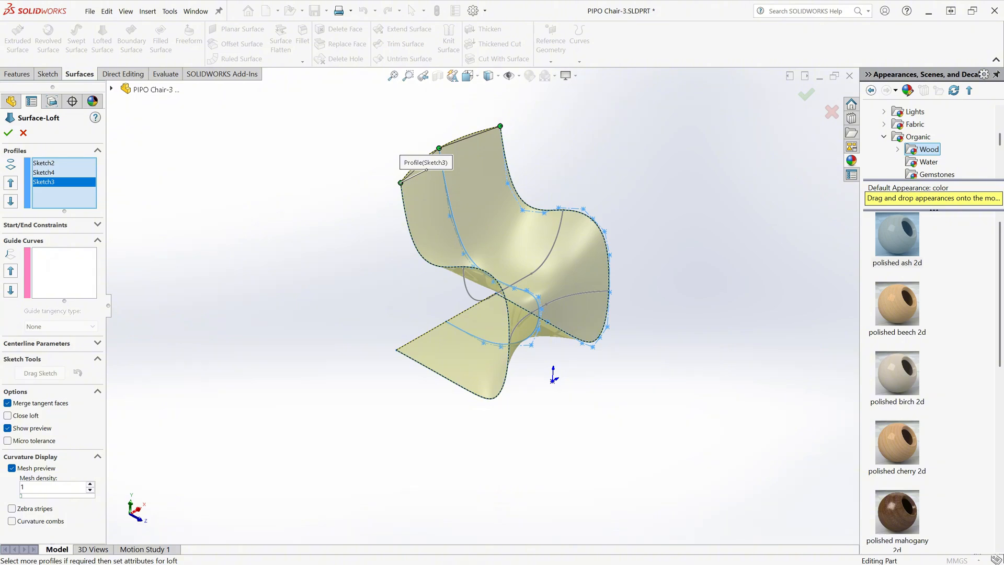
# - Add the cross curves Sketch5 and Sketch7 as guide curves and complete the lofted surface
pyautogui.click(64, 273)
pyautogui.click(533, 272)
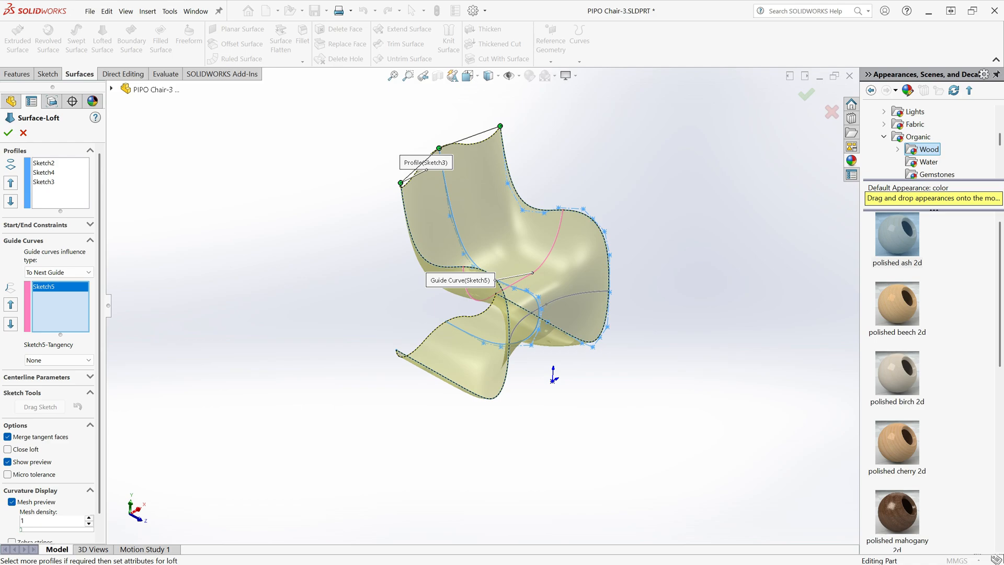
pyautogui.click(576, 294)
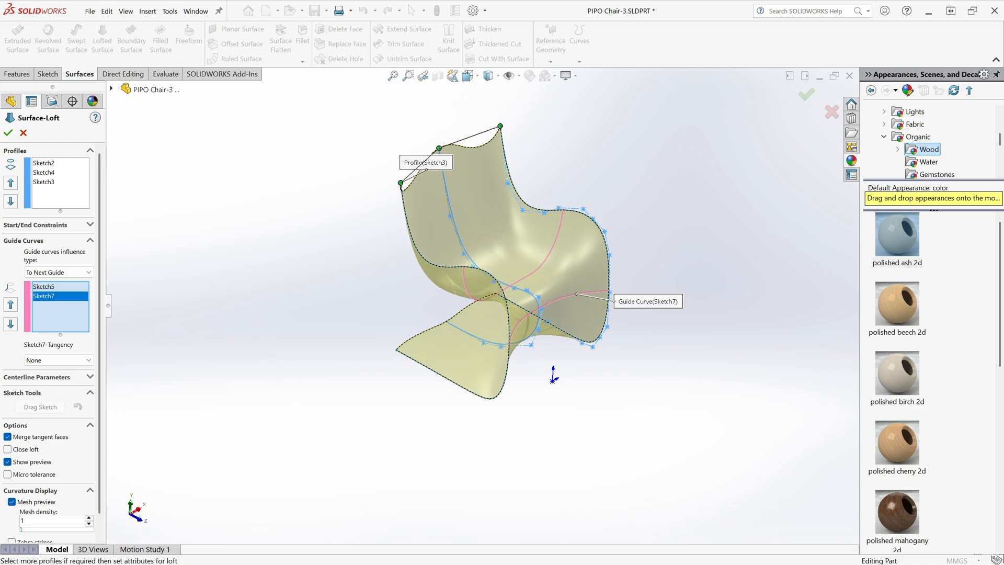
pyautogui.moveTo(575, 303); pyautogui.dragTo(656, 275, button='middle')
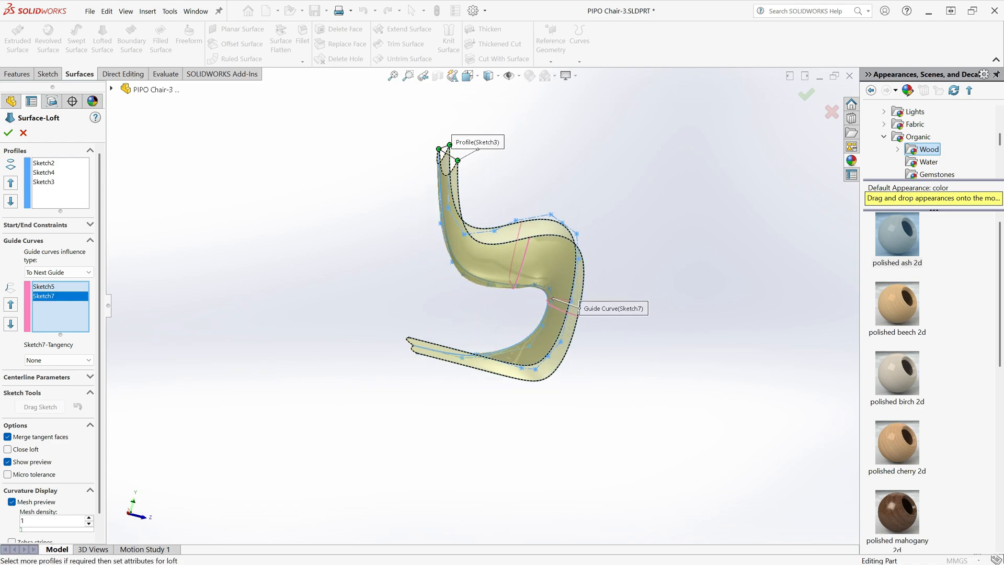
pyautogui.press('Return')
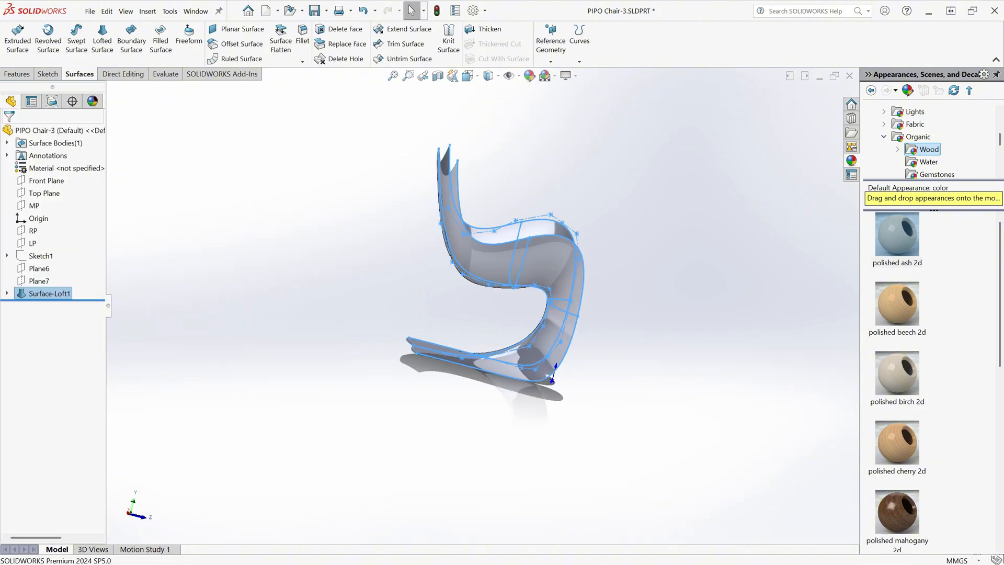
# - Edit the lofted surface and change its guide curves influence type
pyautogui.moveTo(419, 293); pyautogui.dragTo(544, 335, button='middle')
pyautogui.click(304, 220)
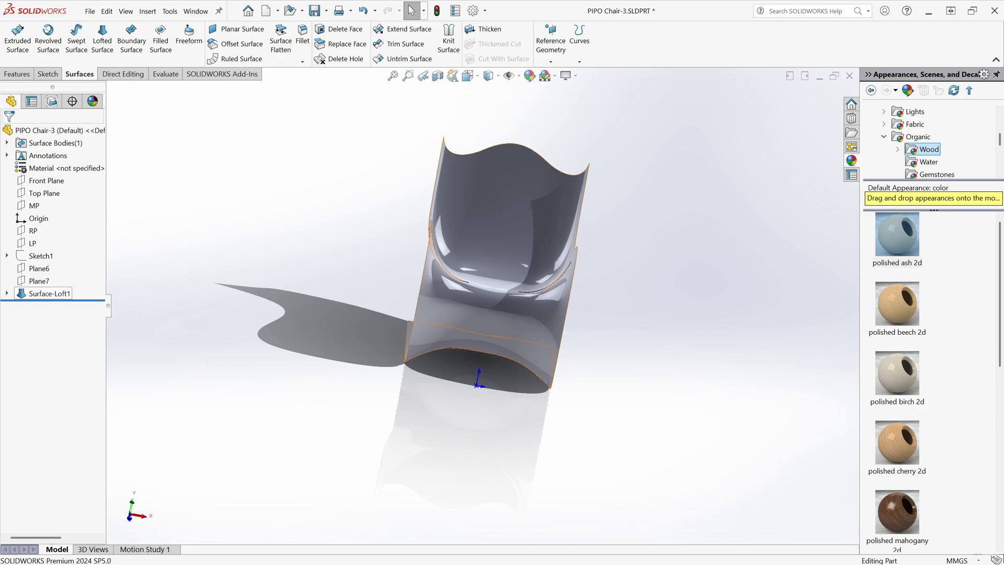
pyautogui.click(48, 293)
pyautogui.click(51, 261)
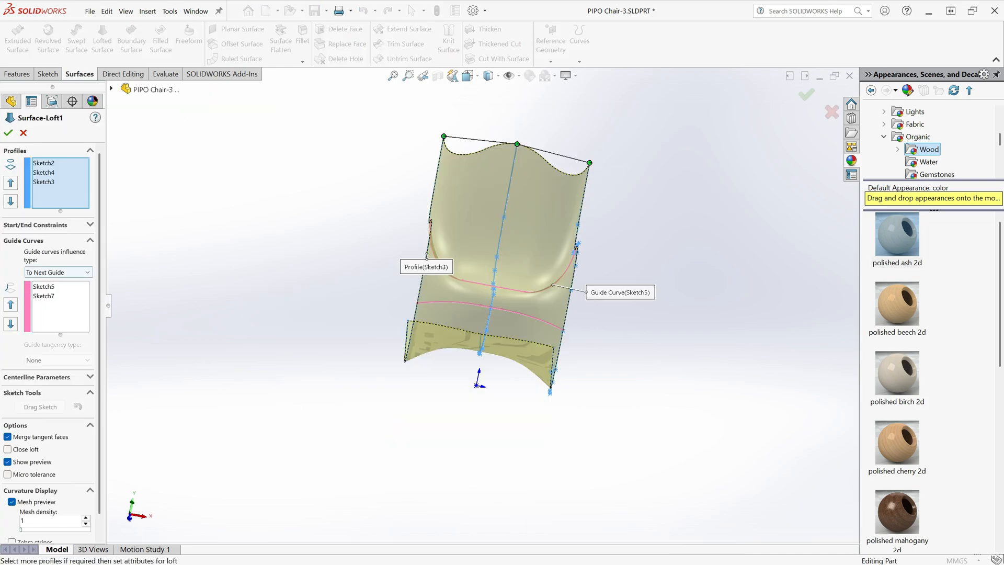
pyautogui.click(59, 272)
pyautogui.click(58, 272)
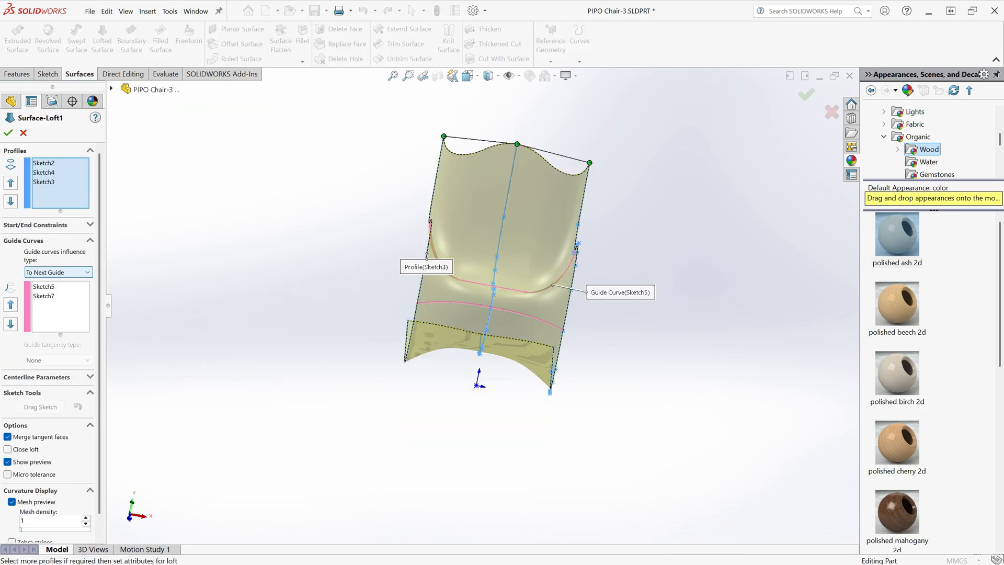
pyautogui.click(58, 272)
pyautogui.click(45, 291)
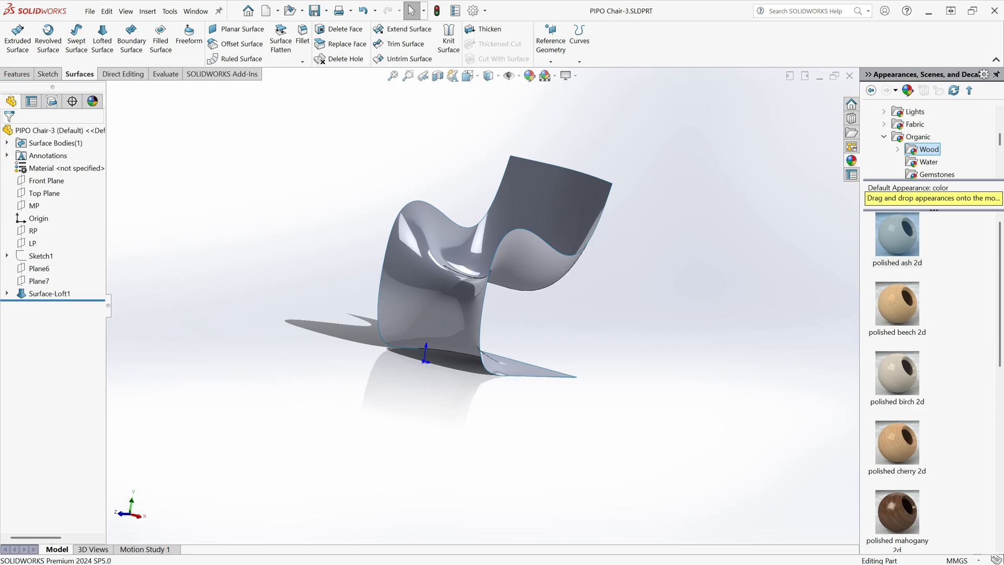
# - In a new 3D sketch, create 14 sketch planes offset from plane MP at 25 mm spacing
pyautogui.click(48, 74)
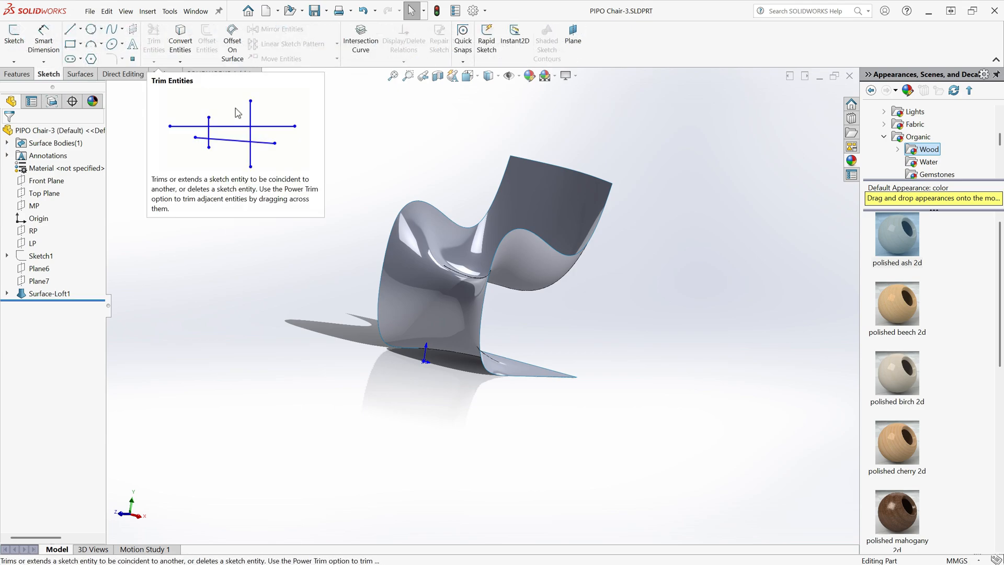
pyautogui.click(132, 30)
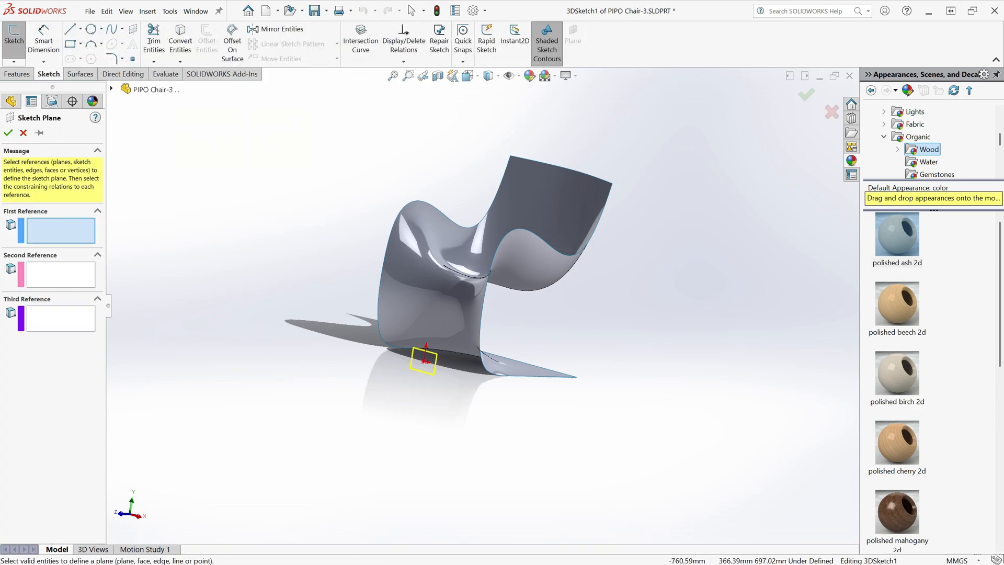
pyautogui.click(111, 89)
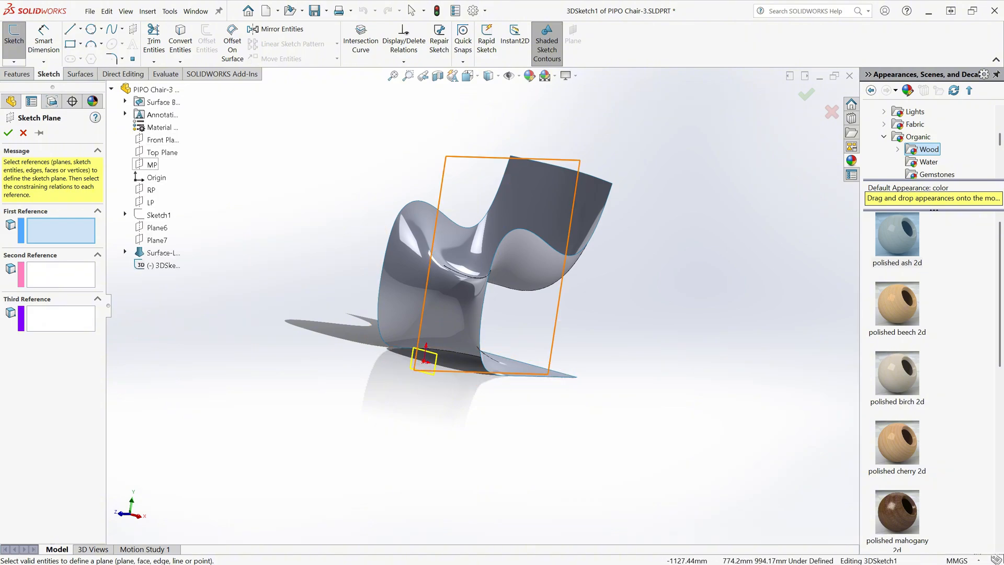
pyautogui.click(151, 165)
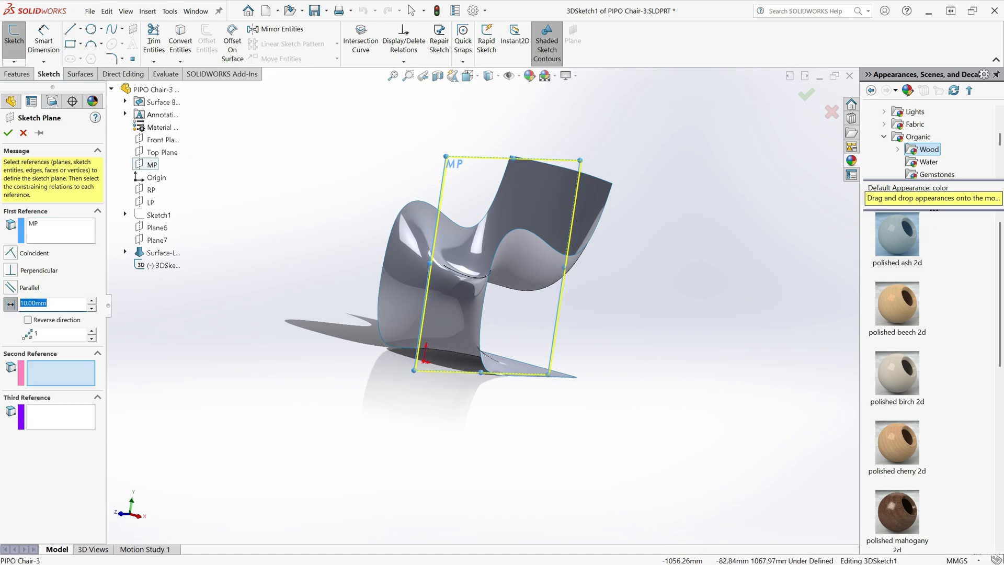
pyautogui.click(38, 334)
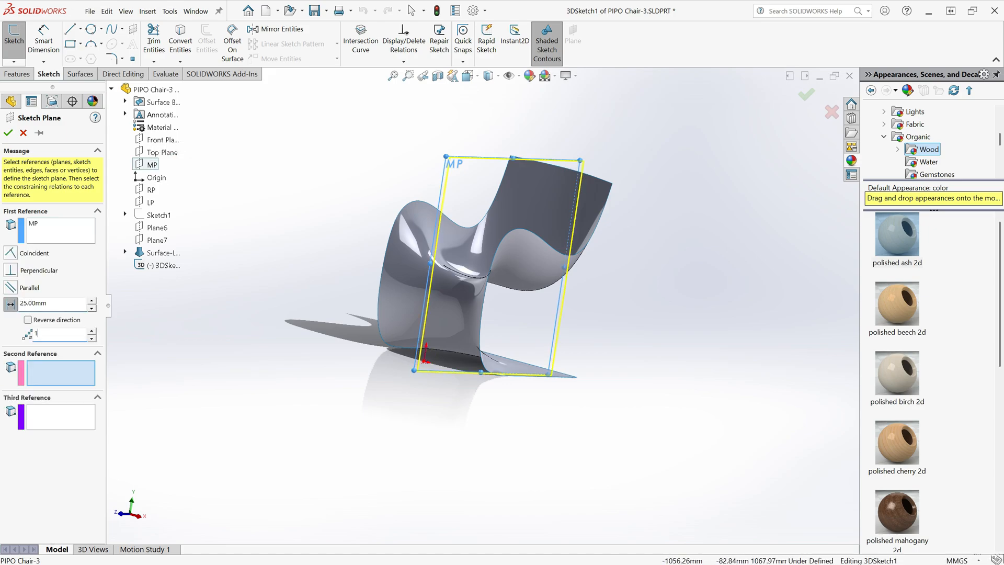
pyautogui.write('4')
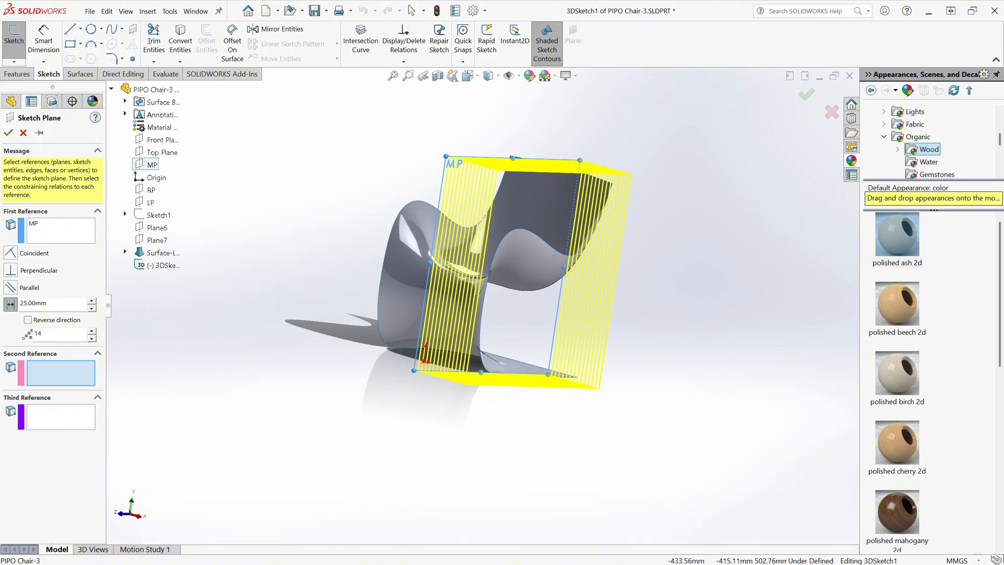
pyautogui.press('Left')
pyautogui.press('Left')
pyautogui.press('Left')
pyautogui.hotkey('ctrl', '1')
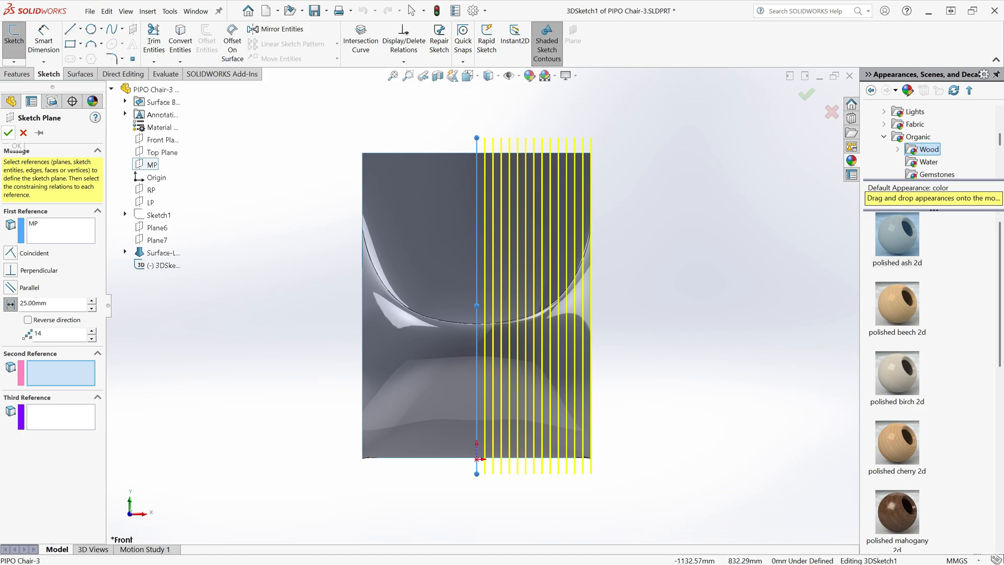
pyautogui.press('Return')
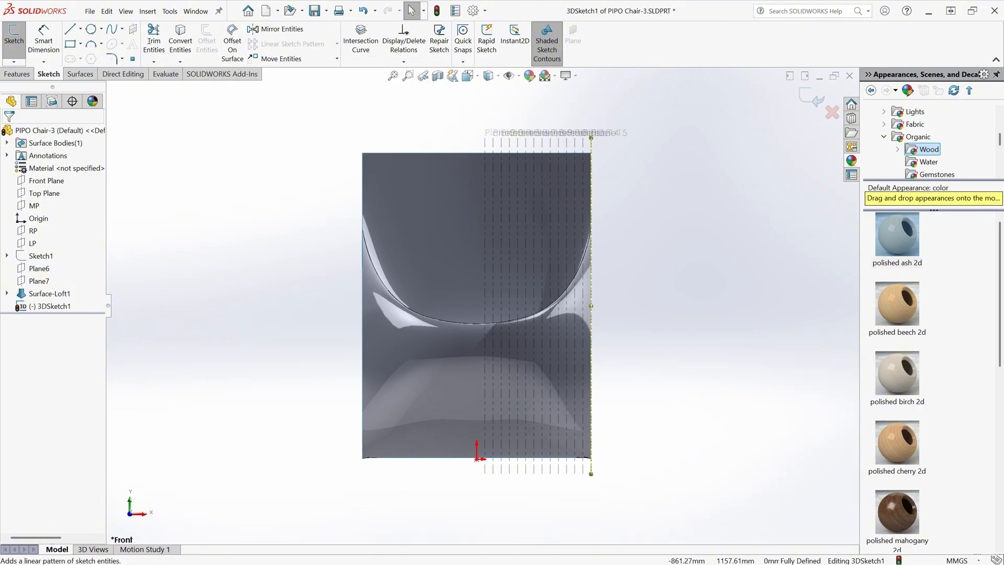
# - Start an intersection curve and select the evenly spaced sketch planes Plane2 to Plane14
pyautogui.click(360, 42)
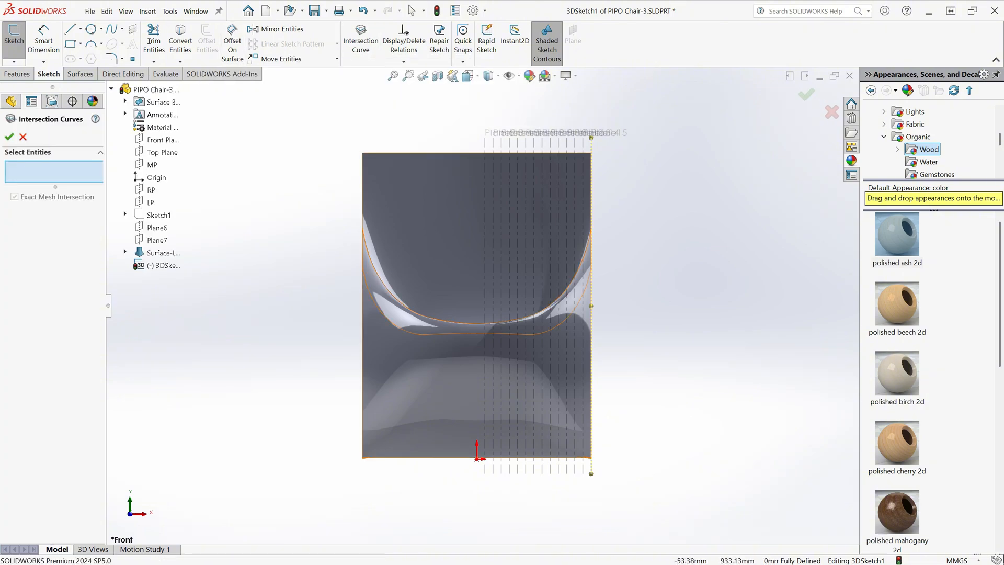
pyautogui.moveTo(493, 382); pyautogui.dragTo(574, 381)
pyautogui.click(582, 145)
pyautogui.moveTo(640, 87); pyautogui.dragTo(593, 97, button='middle')
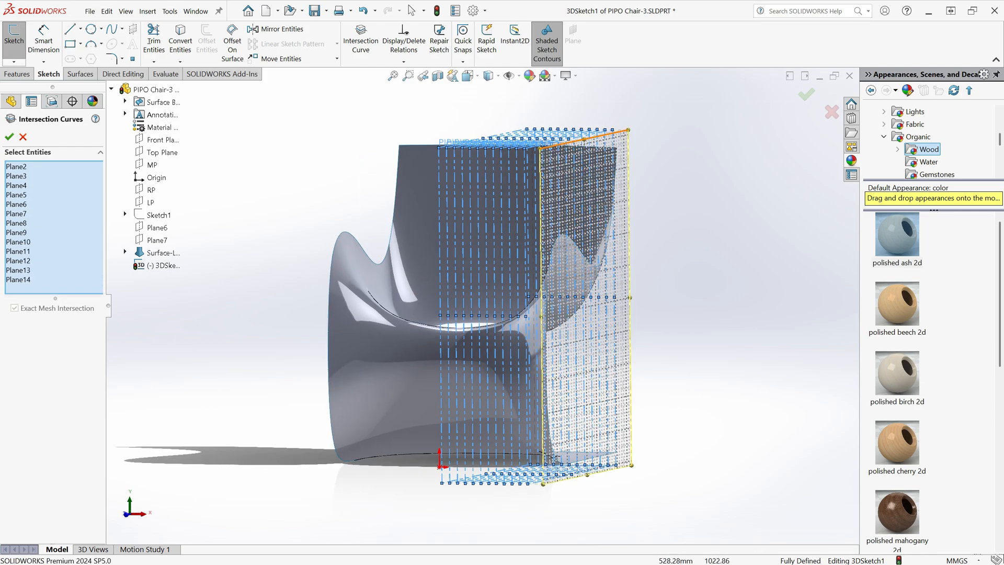
pyautogui.click(597, 128)
pyautogui.click(597, 127)
pyautogui.moveTo(671, 286); pyautogui.dragTo(722, 294, button='middle')
pyautogui.click(584, 137)
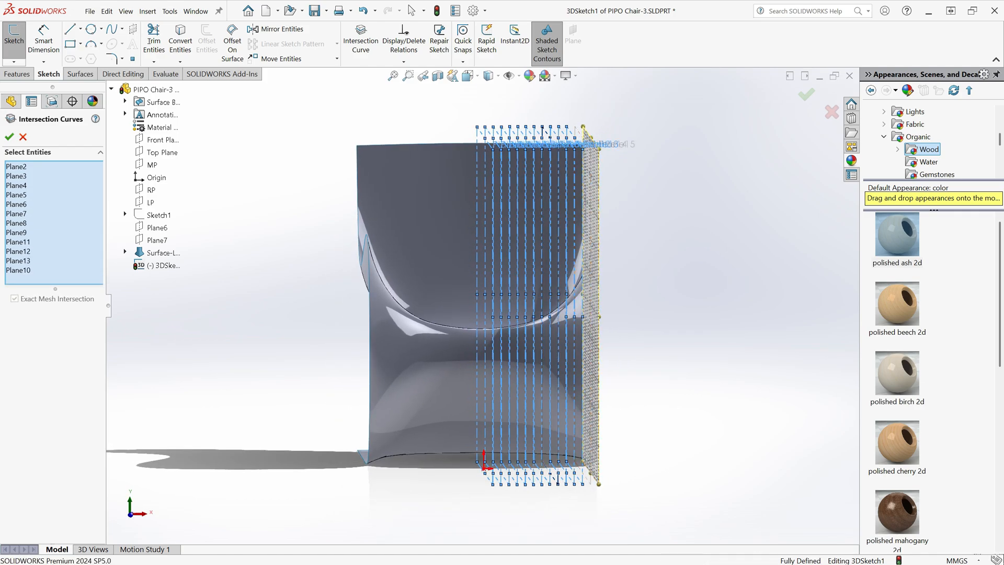
pyautogui.click(584, 137)
# - Add planes RP and MP and the lofted face to the selection and generate the intersection curves
pyautogui.click(151, 190)
pyautogui.click(151, 165)
pyautogui.hotkey('ctrl', '1')
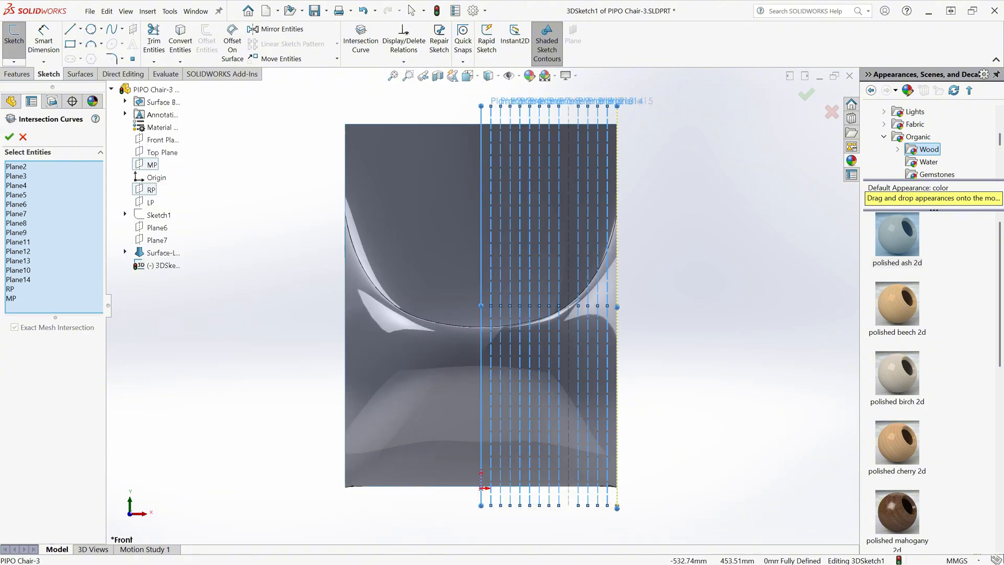
pyautogui.click(413, 219)
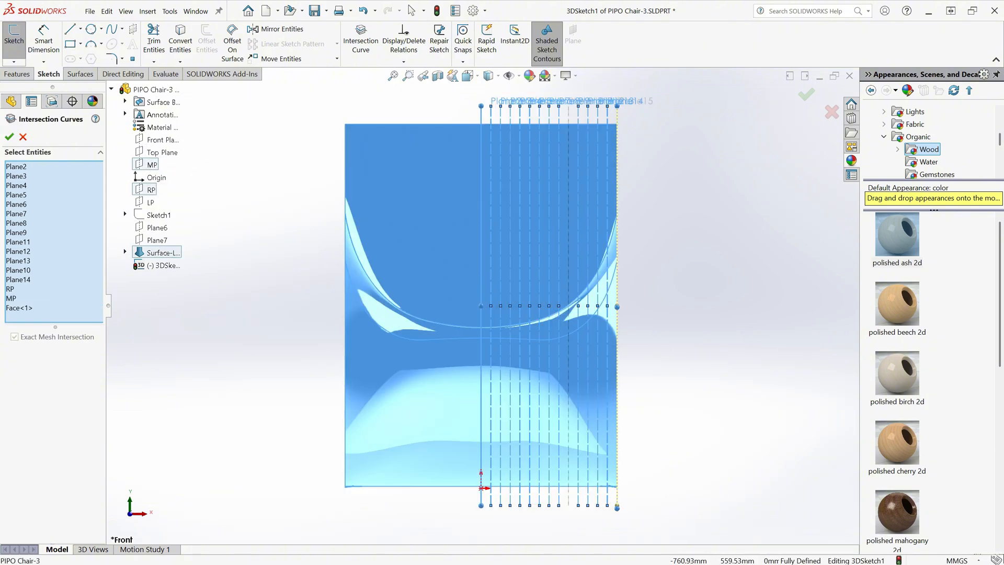
pyautogui.click(9, 137)
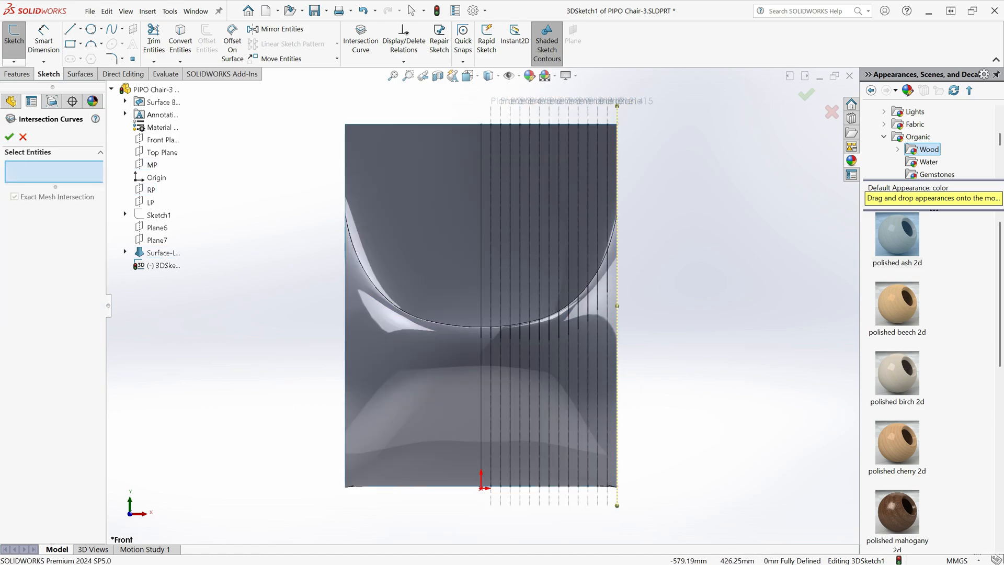
pyautogui.click(8, 137)
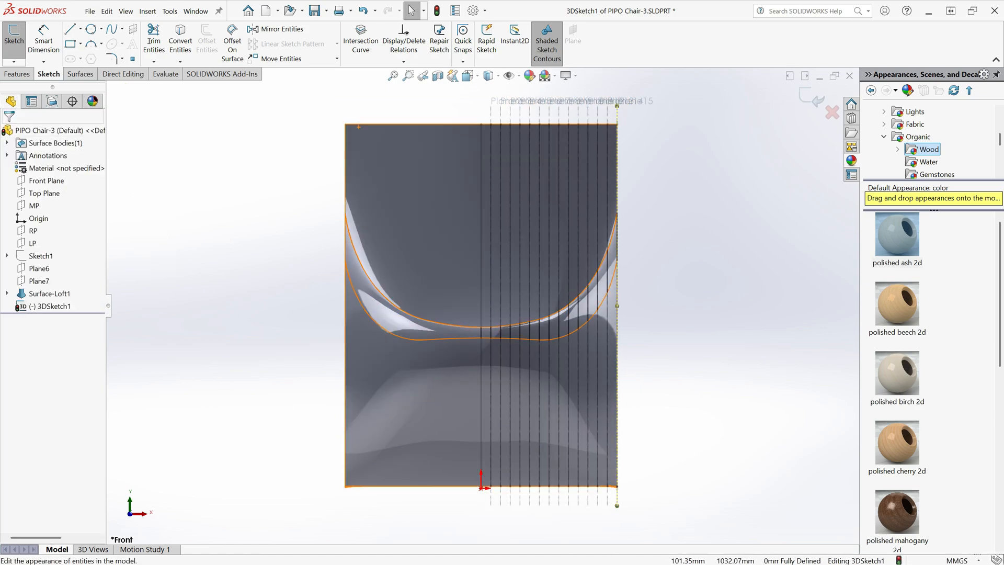
# - Hide all planes and the lofted surface so only the intersection curves remain on display
pyautogui.click(509, 76)
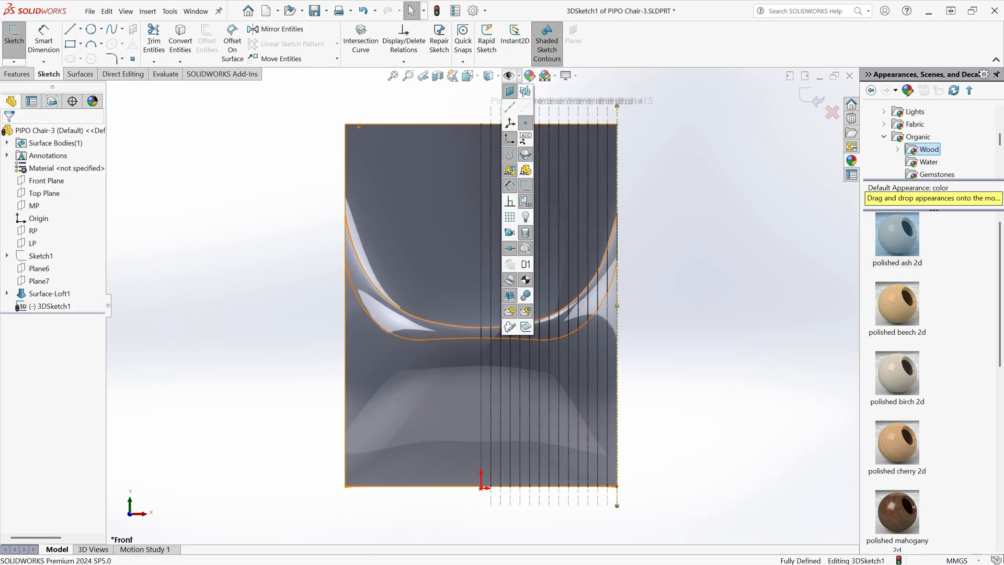
pyautogui.click(401, 158)
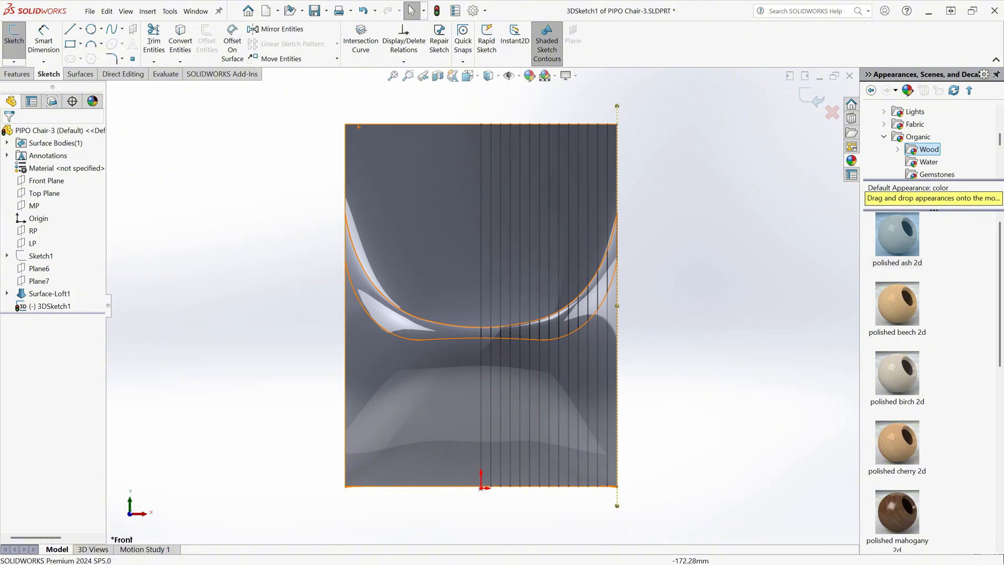
pyautogui.click(494, 159)
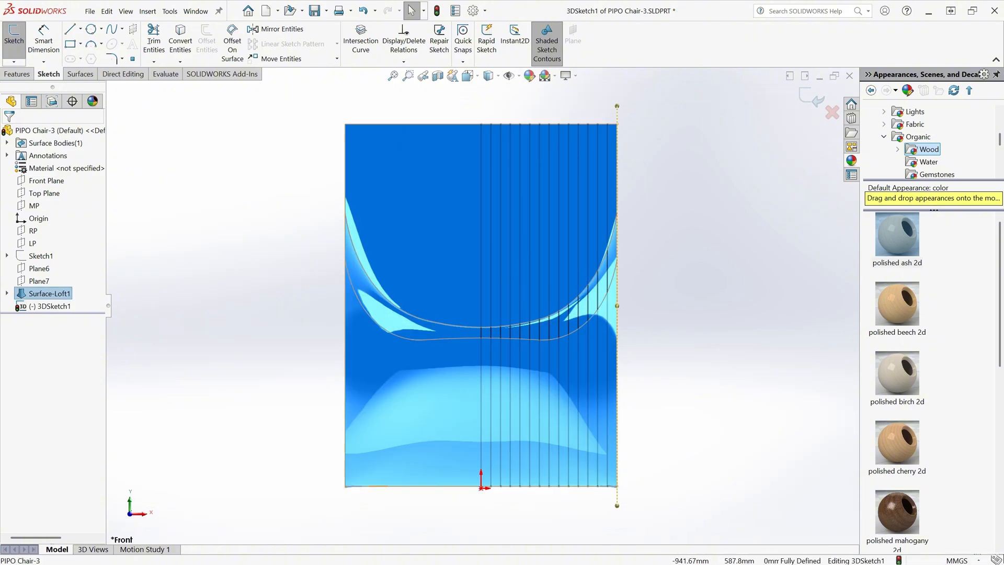
pyautogui.click(45, 294)
pyautogui.click(58, 279)
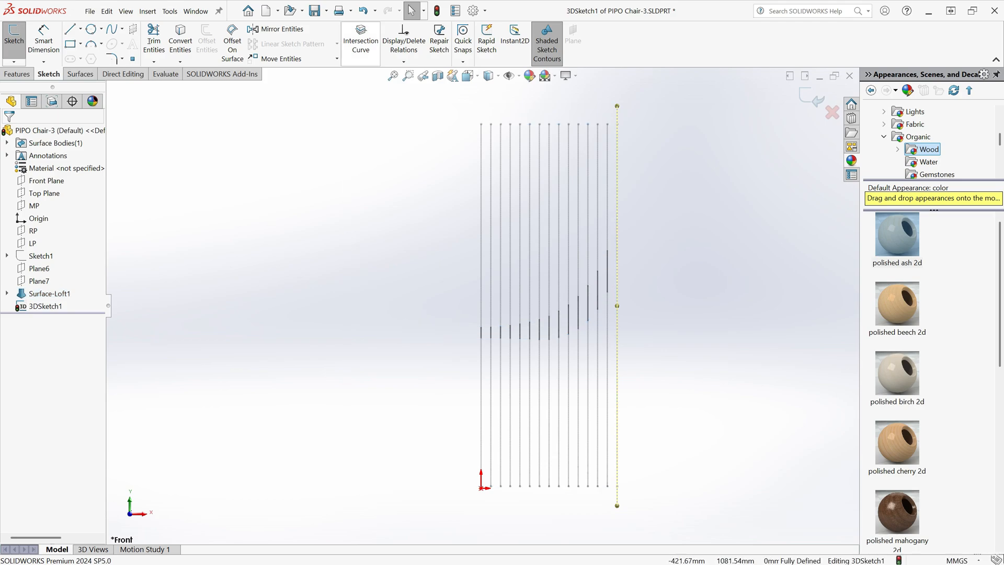
# - Save the part and exit the 3D sketch containing the intersection curves
pyautogui.click(314, 11)
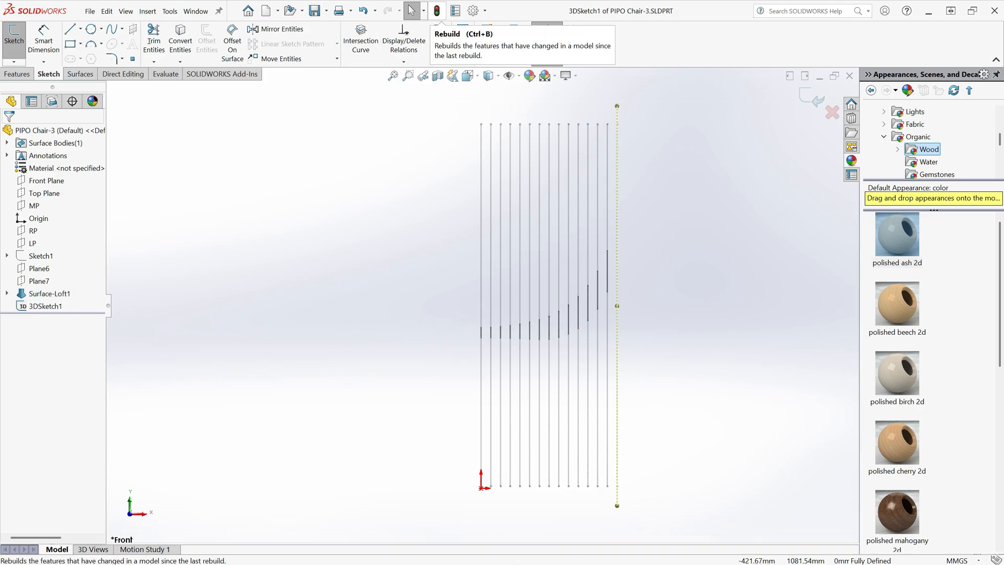
pyautogui.click(437, 10)
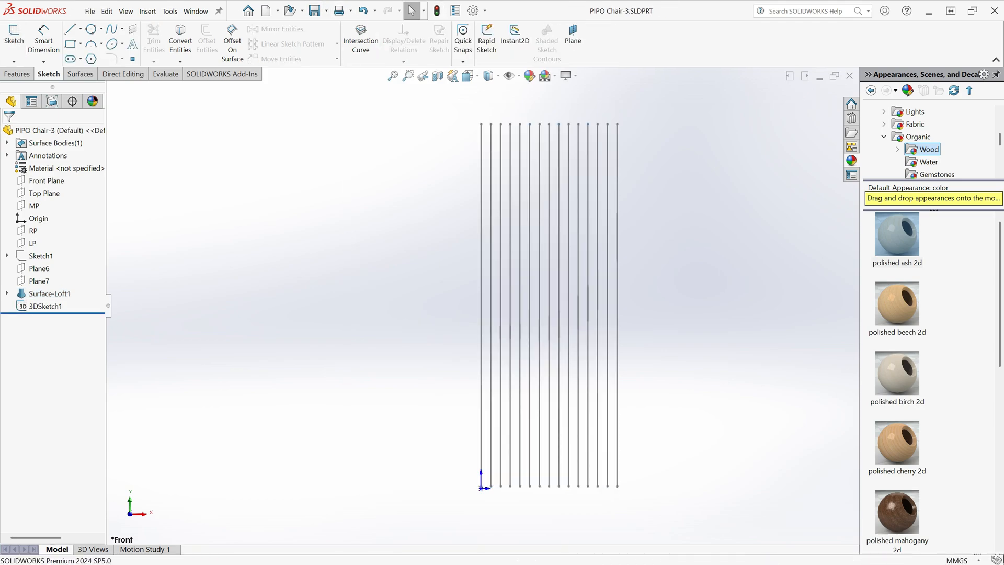
pyautogui.hotkey('ctrl', 'space')
pyautogui.click(490, 360)
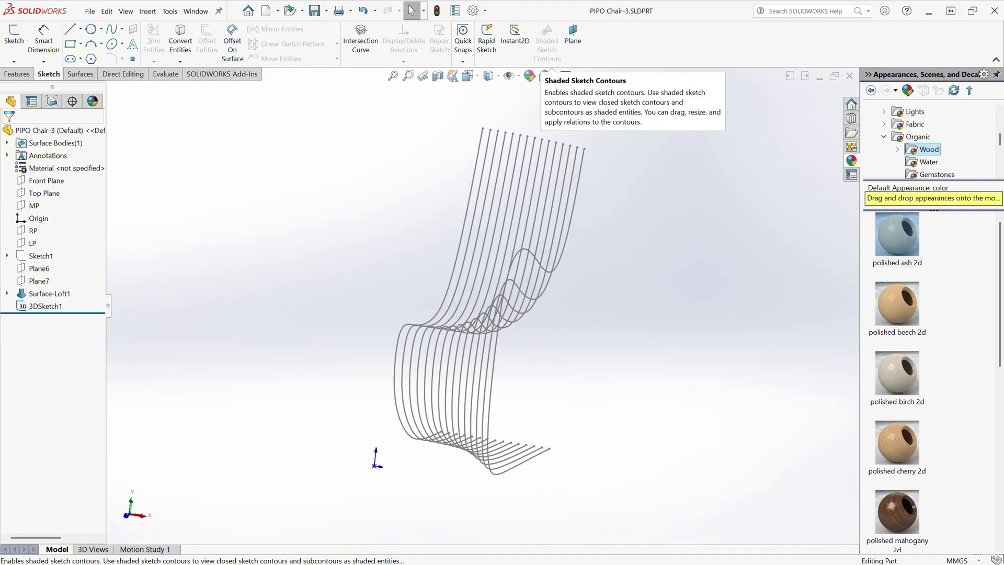
# - Create a reference plane through the lower end point of the outermost curve, perpendicular to that curve
pyautogui.click(572, 32)
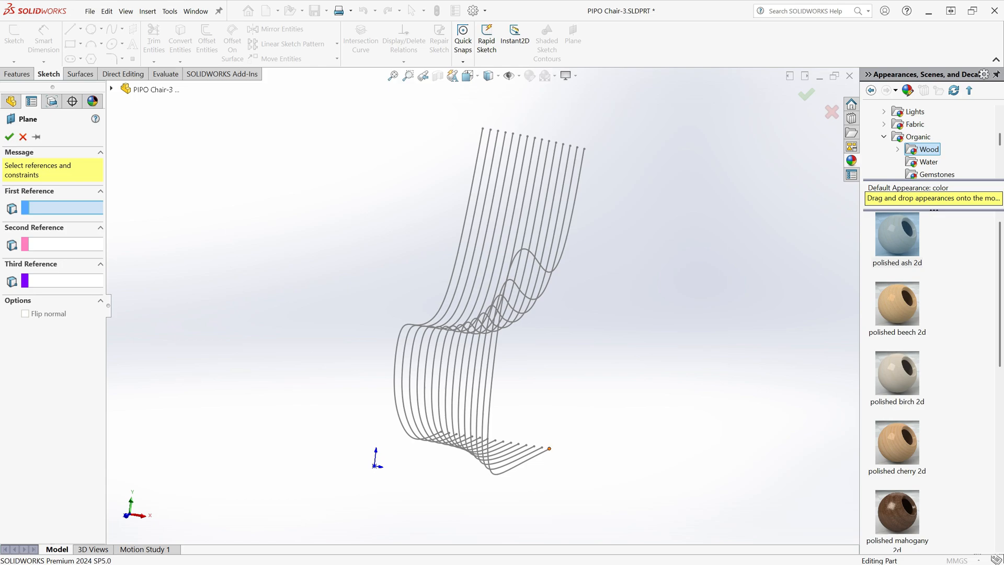
pyautogui.click(548, 449)
pyautogui.click(540, 453)
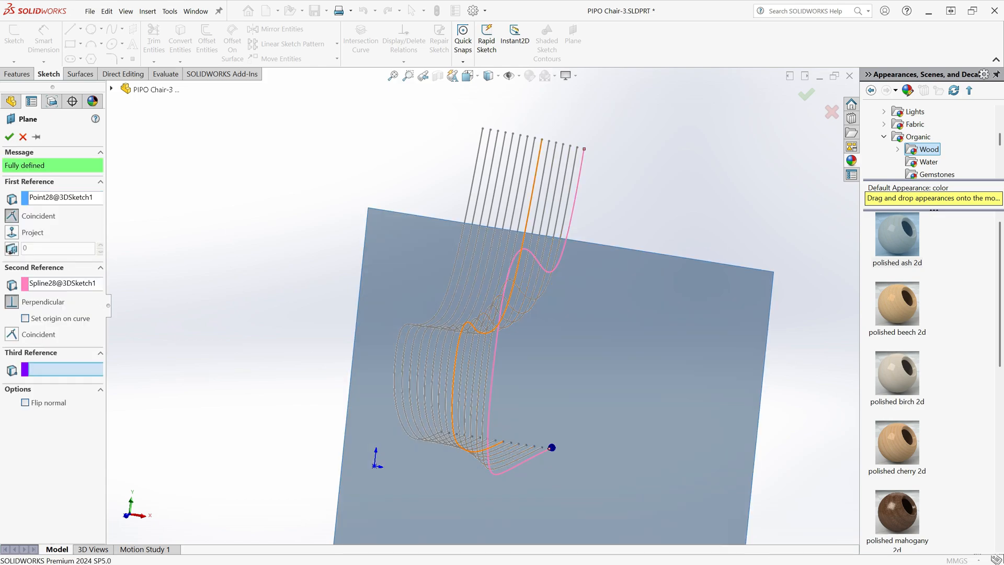
pyautogui.click(9, 136)
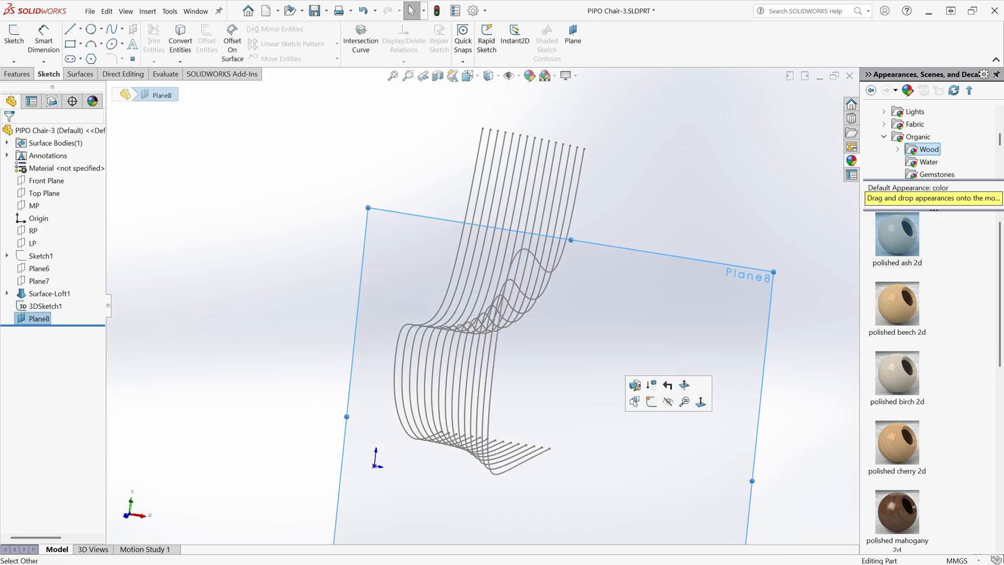
# - On the new plane, sketch a corner rectangle about 18 mm wide starting from the outermost curve's end point
pyautogui.click(667, 402)
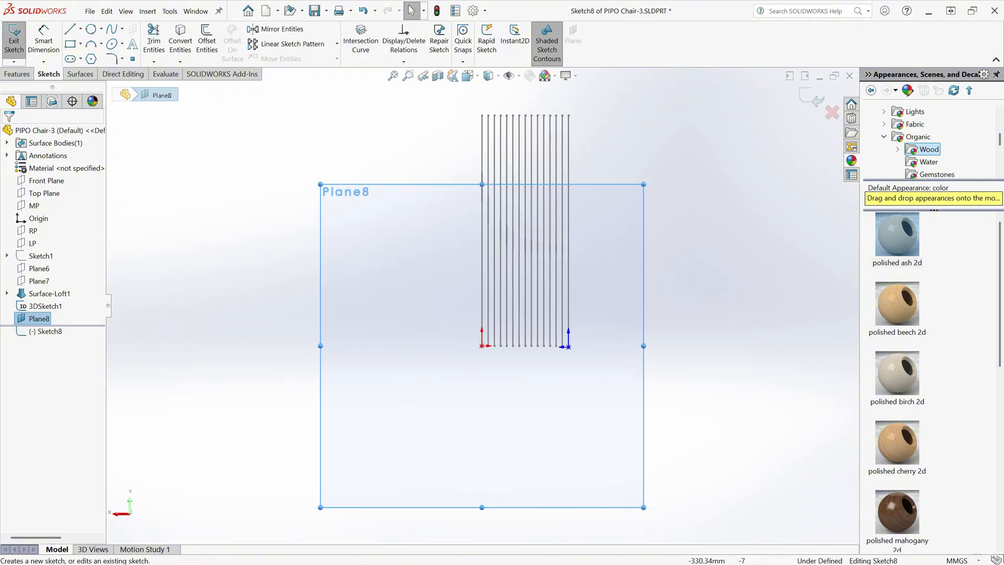
pyautogui.moveTo(399, 359)
pyautogui.mouseDown(button='right')
pyautogui.moveTo(415, 351)
pyautogui.moveTo(400, 404)
pyautogui.mouseUp(button='right')
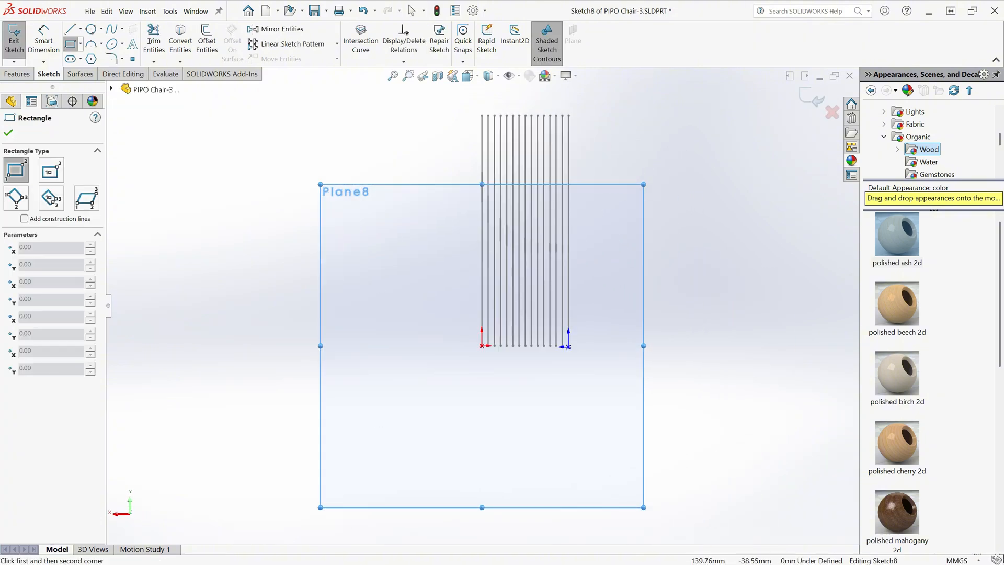
pyautogui.click(502, 359)
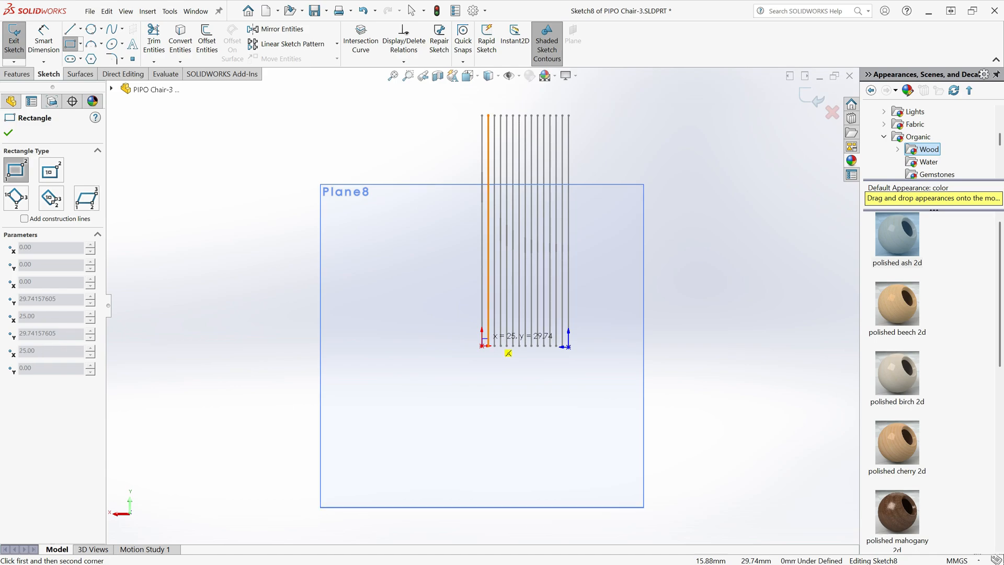
pyautogui.scroll(-5, 508, 353)
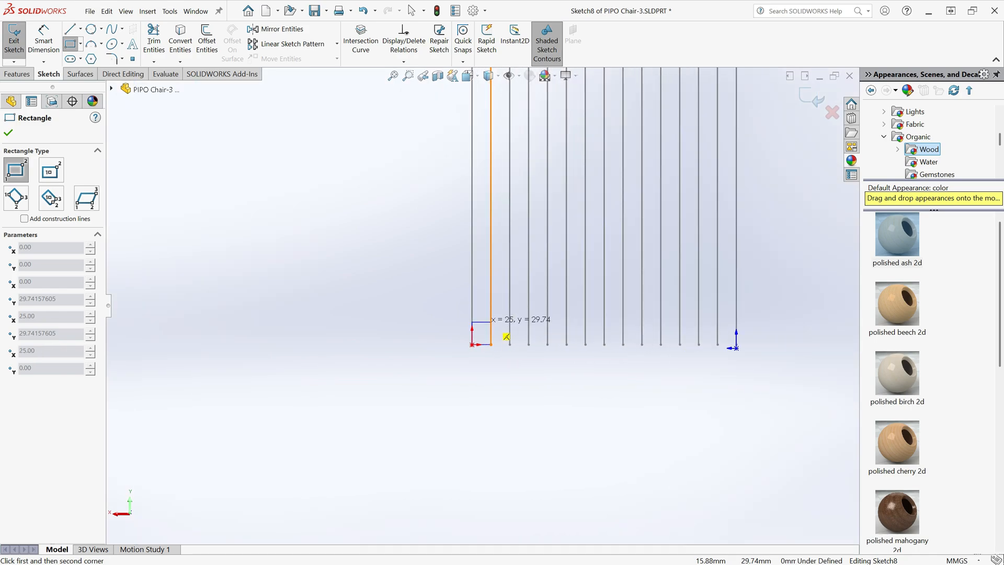
pyautogui.click(487, 339)
pyautogui.rightClick(435, 339)
pyautogui.click(464, 349)
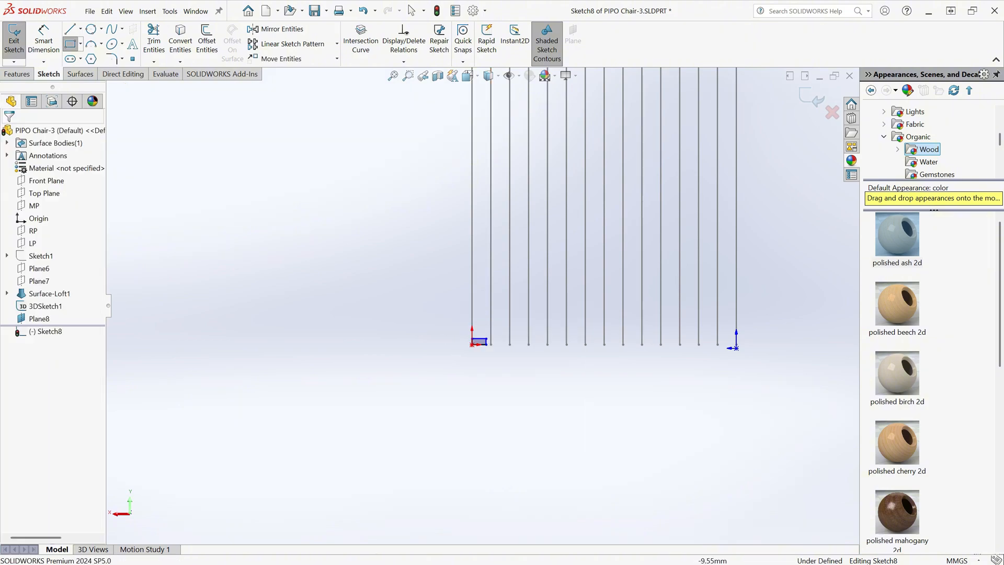
# - Make the rectangle's top and side lines equal to form a square
pyautogui.scroll(-5, 491, 344)
pyautogui.click(453, 328)
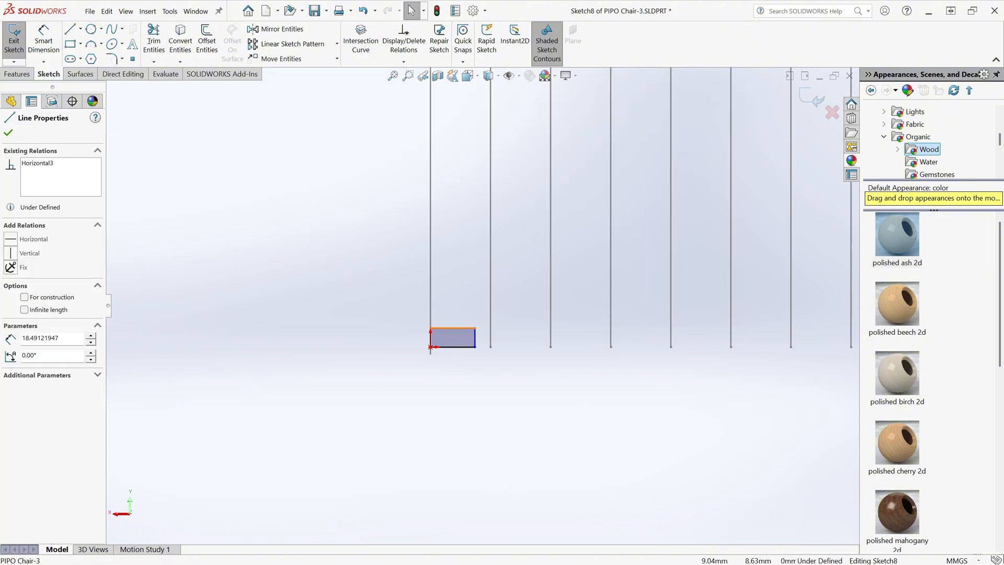
pyautogui.keyDown('ctrl'); pyautogui.click(491, 334); pyautogui.keyUp('ctrl')
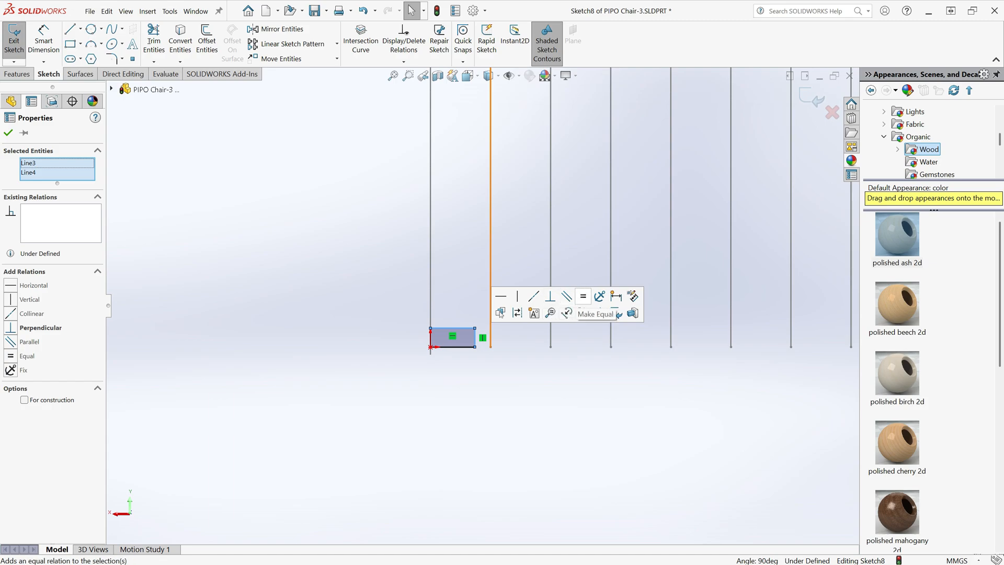
pyautogui.click(550, 297)
# - Dimension the square's top side at 25 mm
pyautogui.moveTo(337, 352); pyautogui.dragTo(337, 285, button='right')
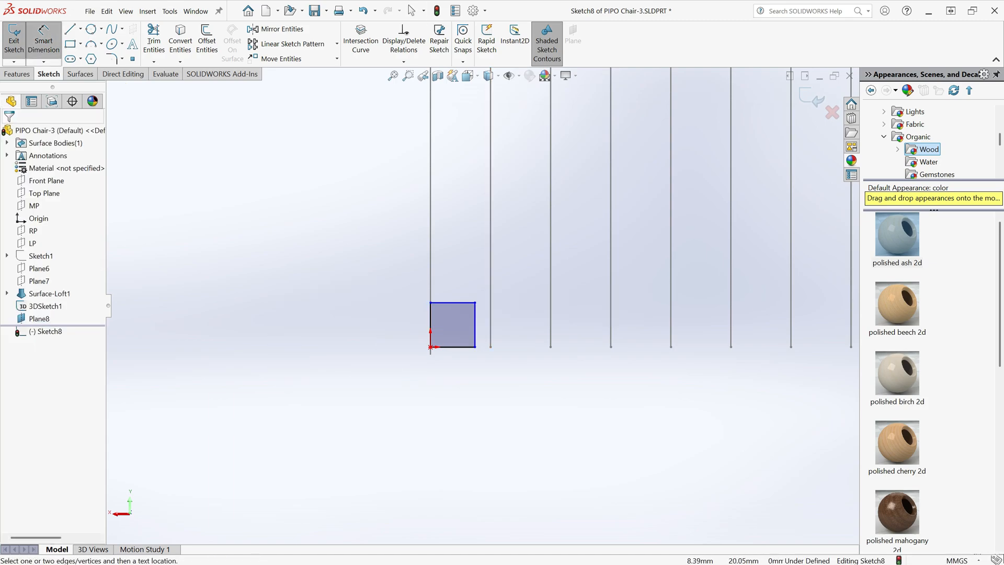
pyautogui.click(452, 301)
pyautogui.click(458, 271)
pyautogui.write('25')
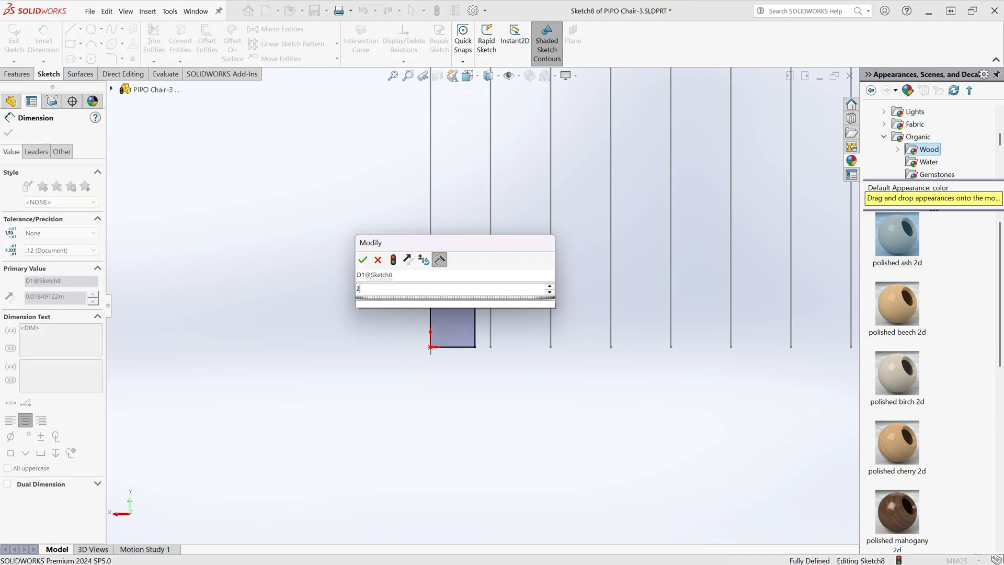
pyautogui.press('Return')
pyautogui.rightClick(324, 312)
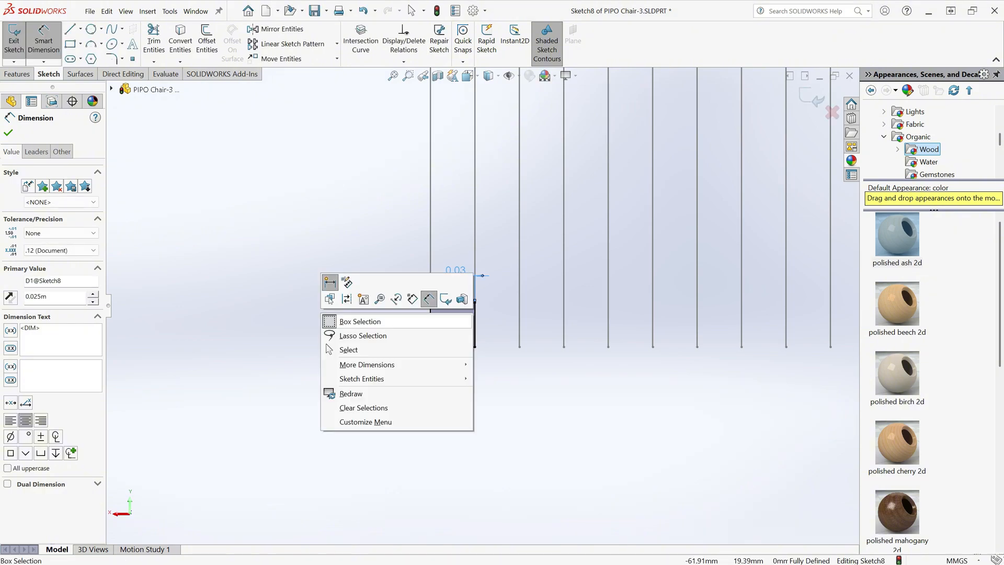
pyautogui.click(348, 349)
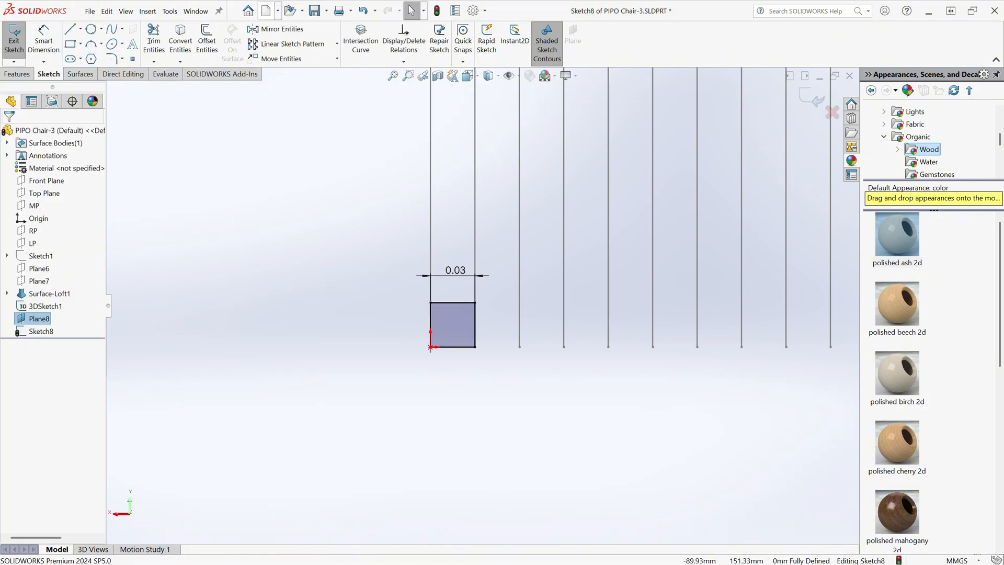
# - Linearly pattern the square along the X-axis with 14 instances at 25 mm spacing and exit the sketch
pyautogui.click(291, 44)
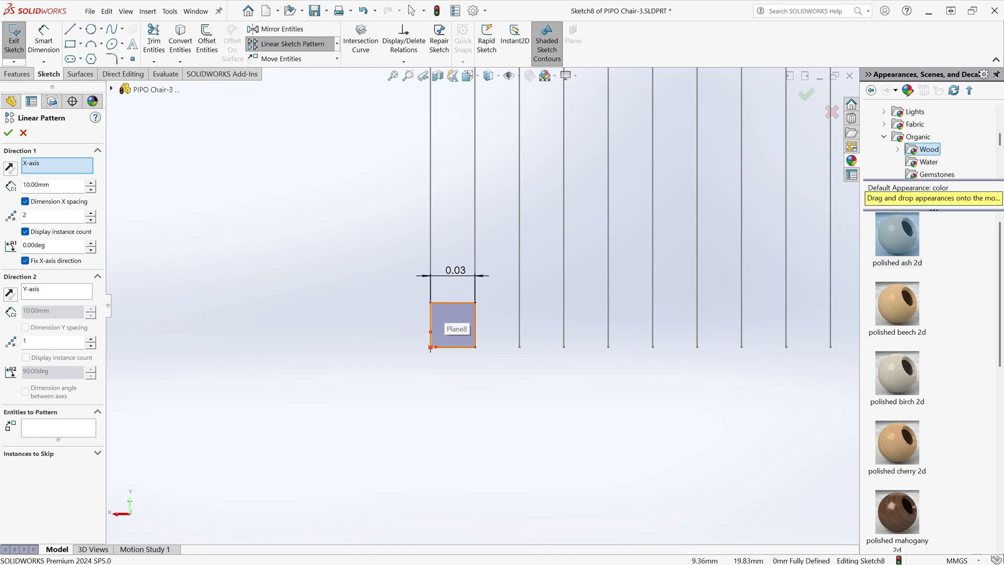
pyautogui.click(449, 324)
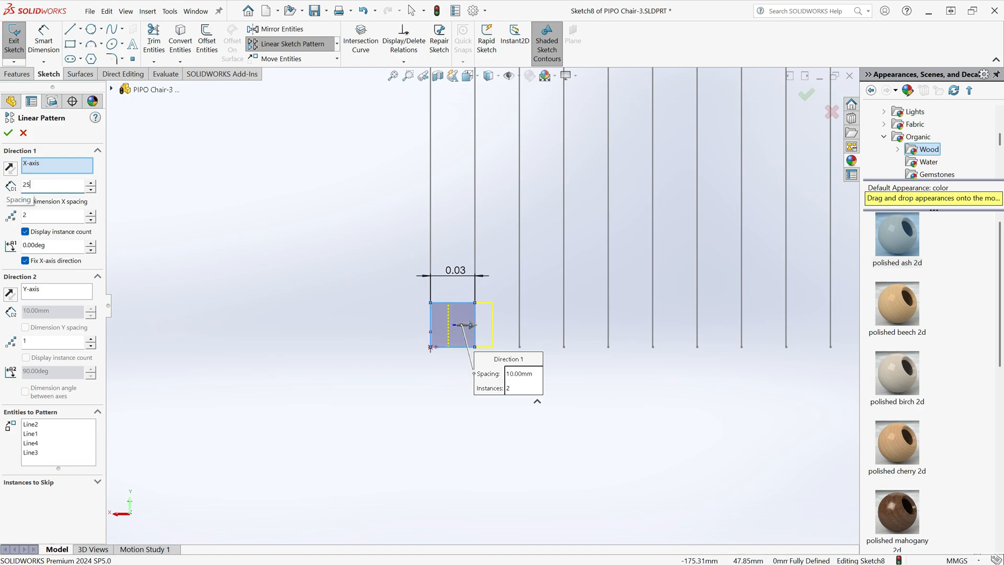
pyautogui.write('25')
pyautogui.press('Return')
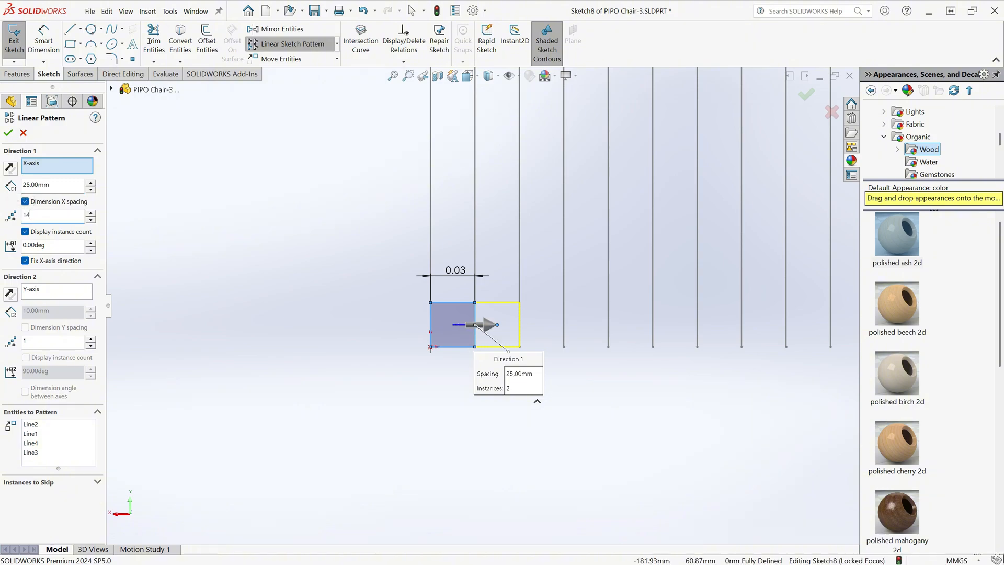
pyautogui.write('14')
pyautogui.press('Return')
pyautogui.scroll(4, 482, 306)
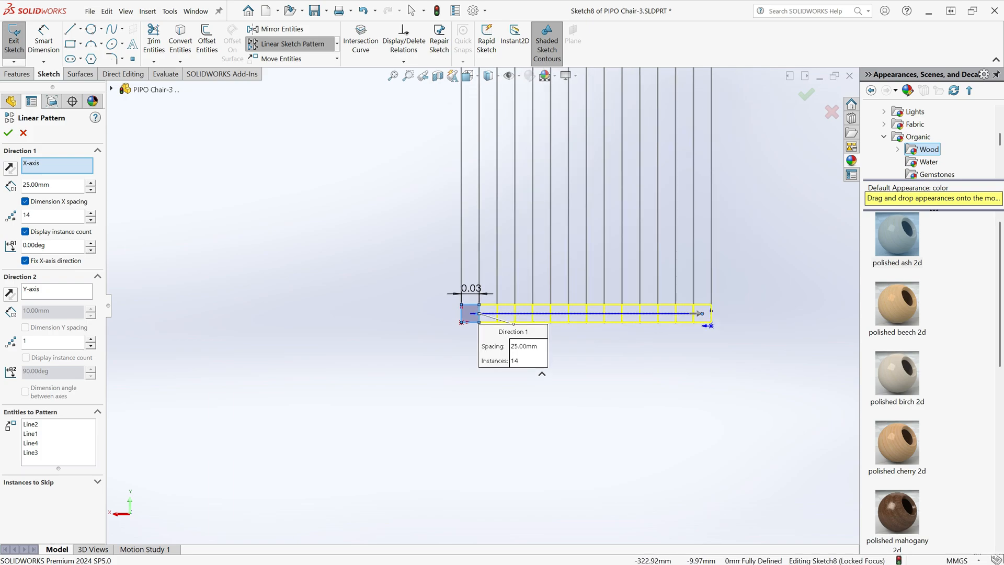
pyautogui.click(8, 133)
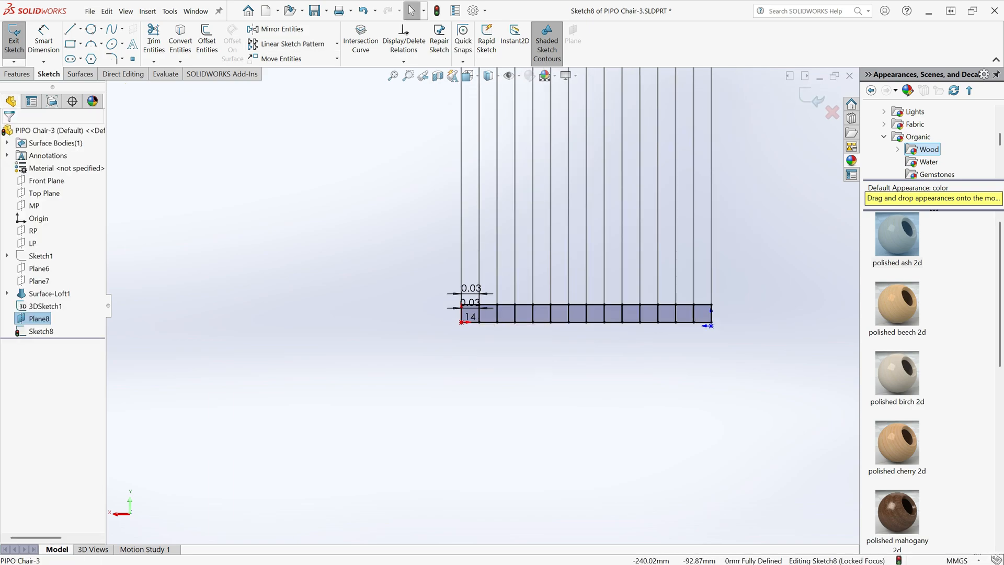
pyautogui.click(13, 40)
pyautogui.press('Escape')
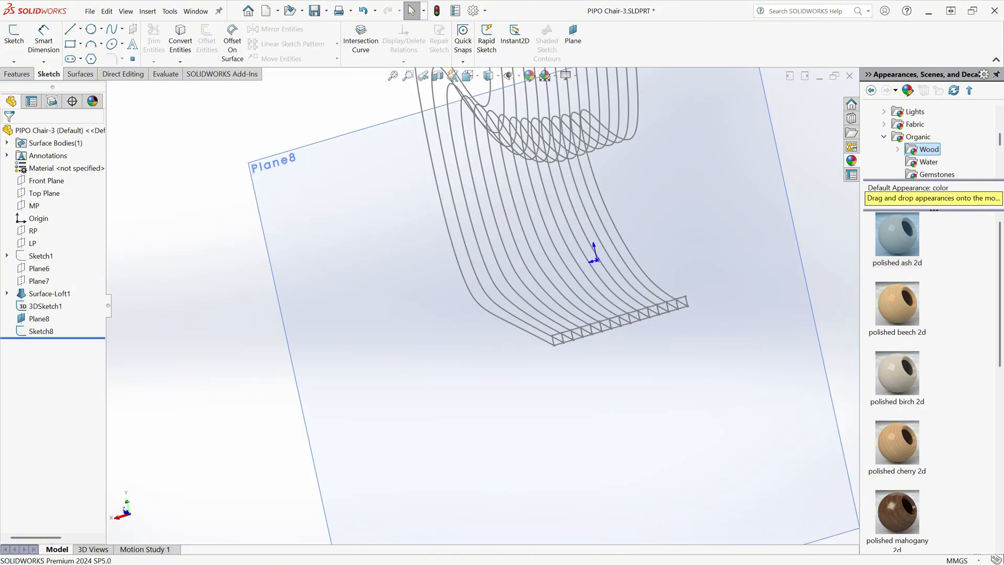
pyautogui.scroll(1, 469, 294)
pyautogui.moveTo(470, 294); pyautogui.dragTo(523, 293, button='middle')
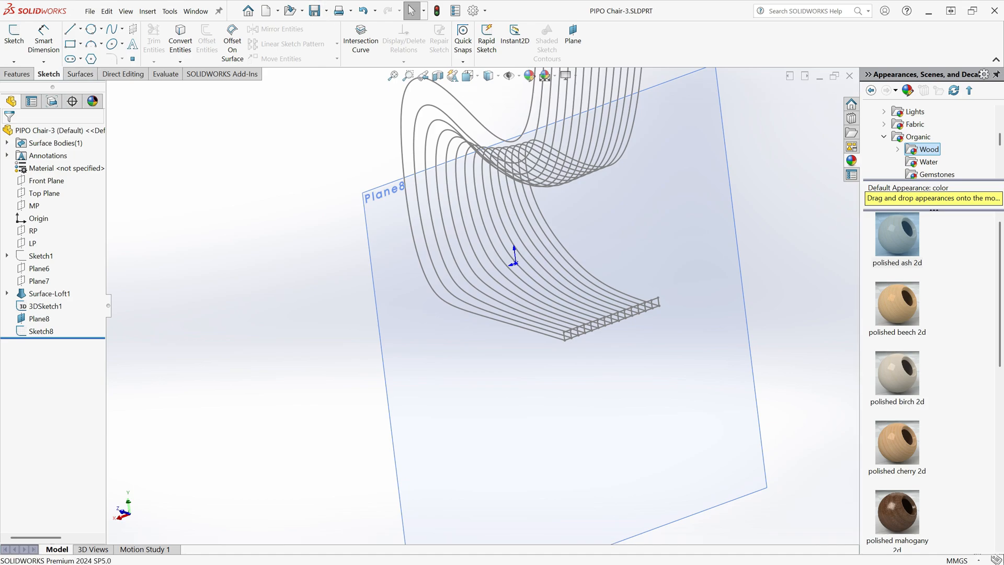
# - Begin a sweep with the outermost square selected as its closed-loop profile
pyautogui.click(16, 74)
pyautogui.click(108, 29)
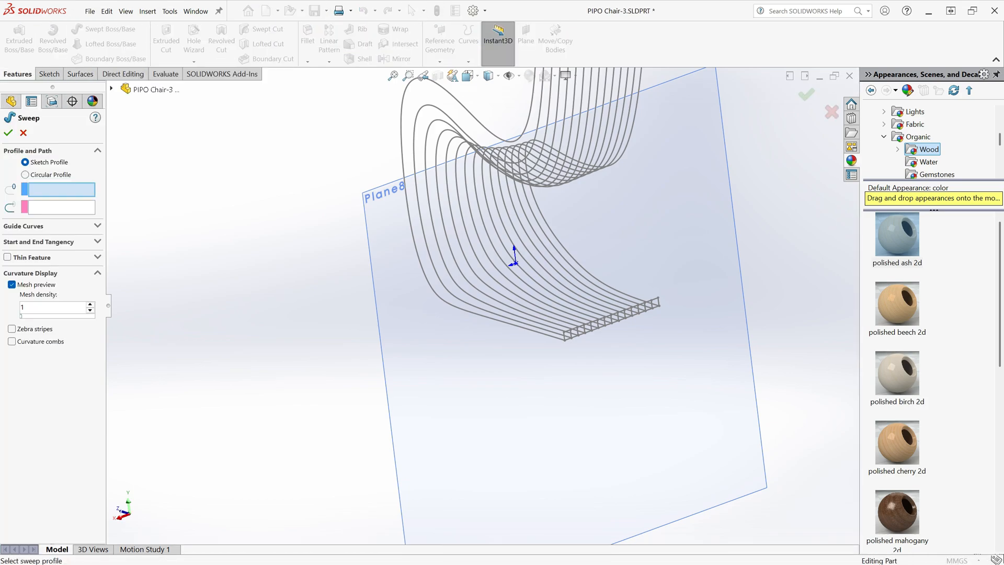
pyautogui.rightClick(472, 362)
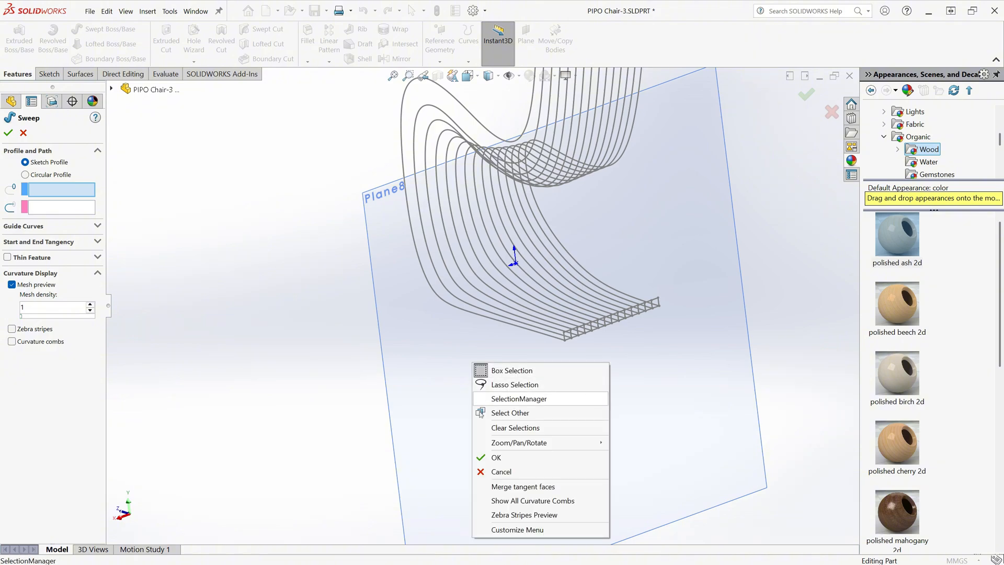
pyautogui.click(514, 397)
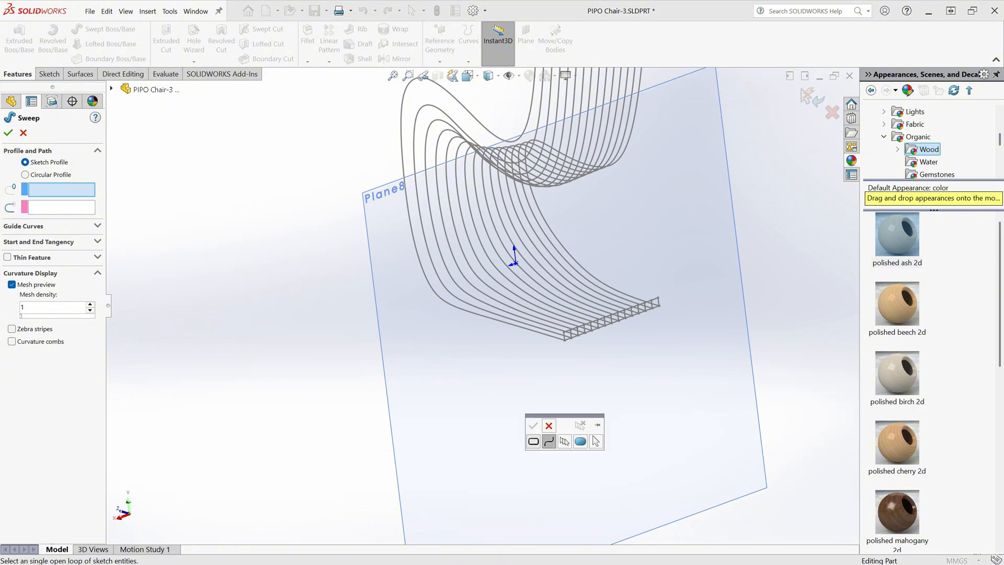
pyautogui.click(533, 441)
pyautogui.click(567, 339)
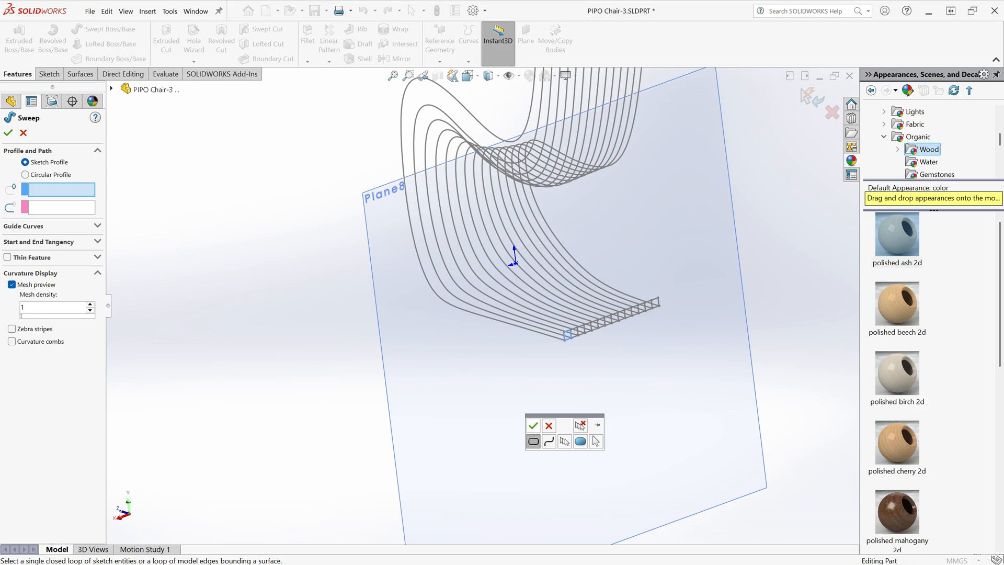
pyautogui.click(533, 426)
# - Set the outermost intersection curve as the sweep's open-loop path
pyautogui.rightClick(544, 380)
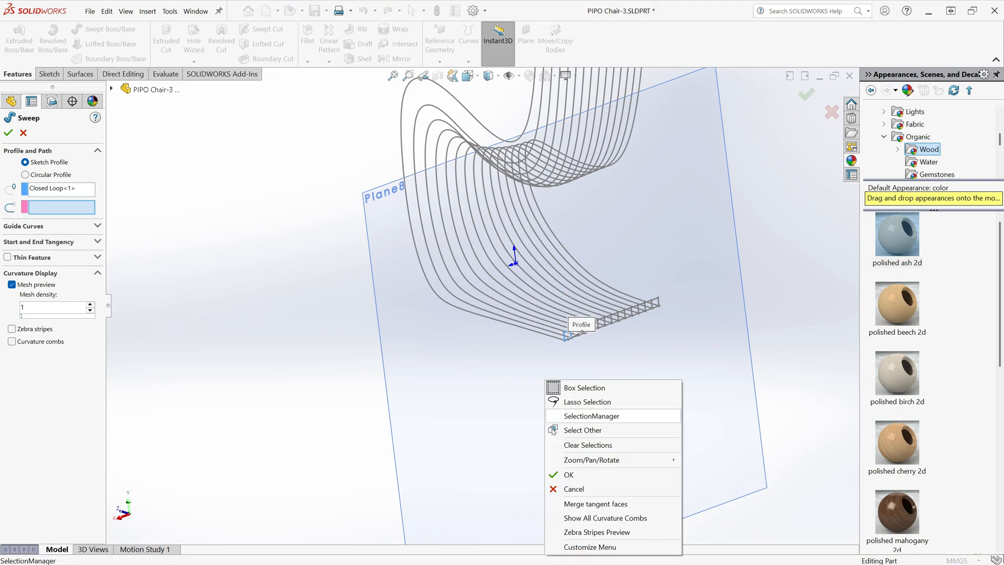
pyautogui.click(591, 416)
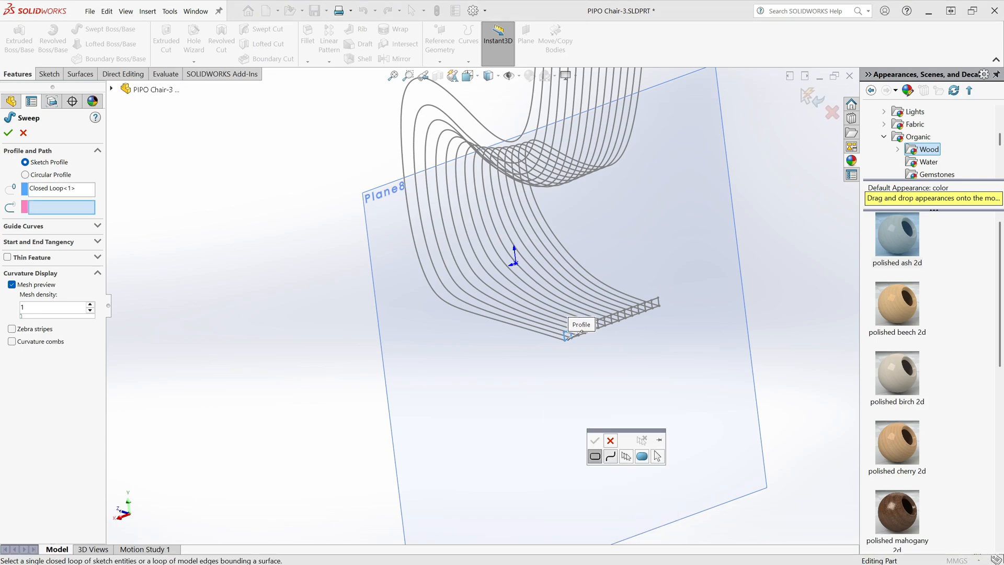
pyautogui.click(610, 456)
pyautogui.click(566, 337)
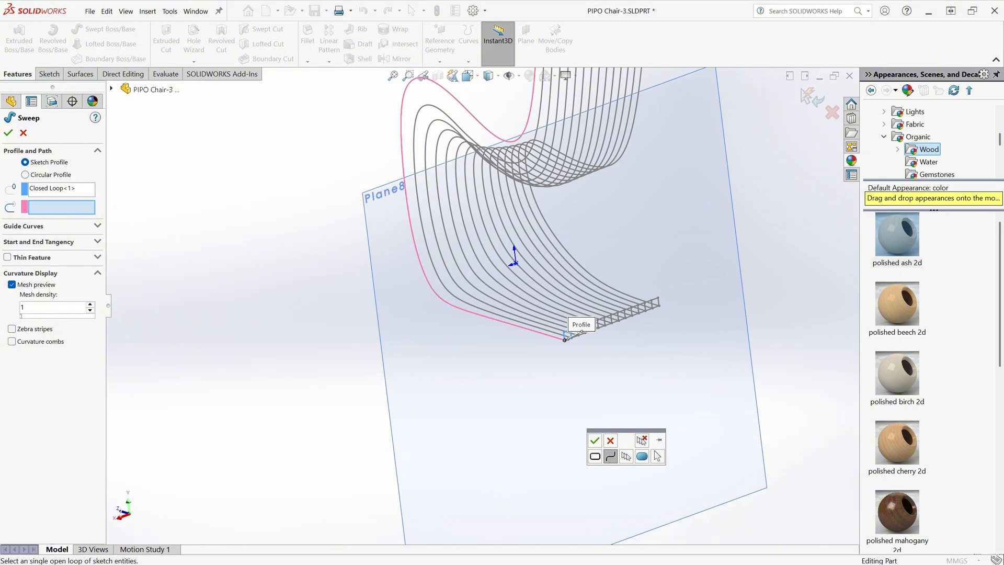
pyautogui.click(594, 441)
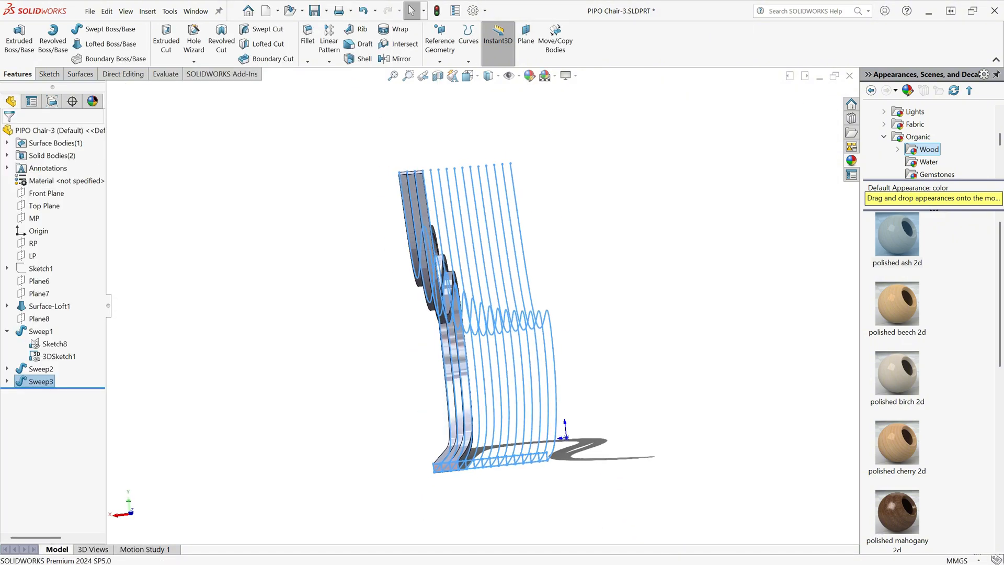
# - Sweep the fourth and fifth squares along their matching intersection curves
pyautogui.click(110, 29)
pyautogui.click(462, 468)
pyautogui.click(456, 293)
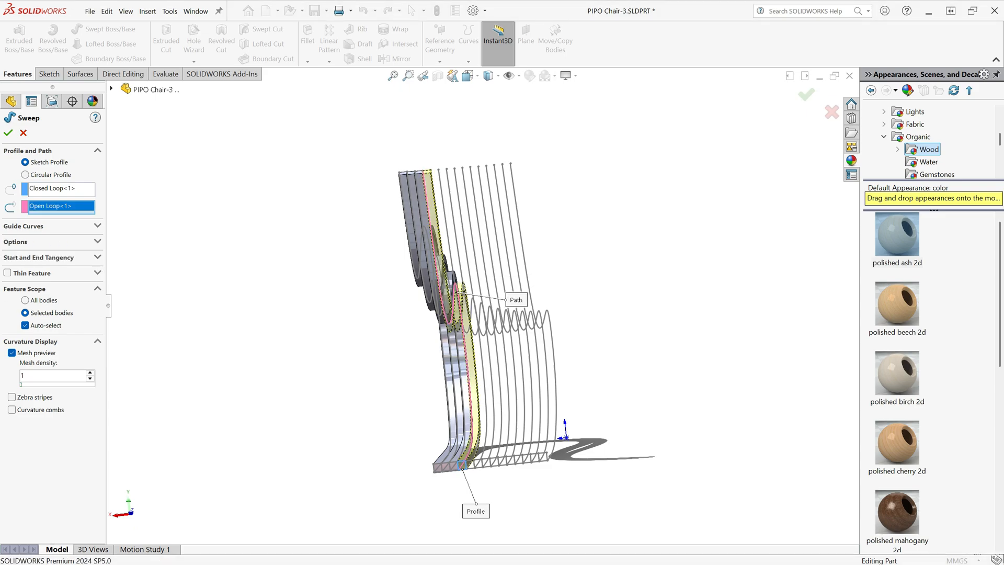
pyautogui.rightClick(416, 200)
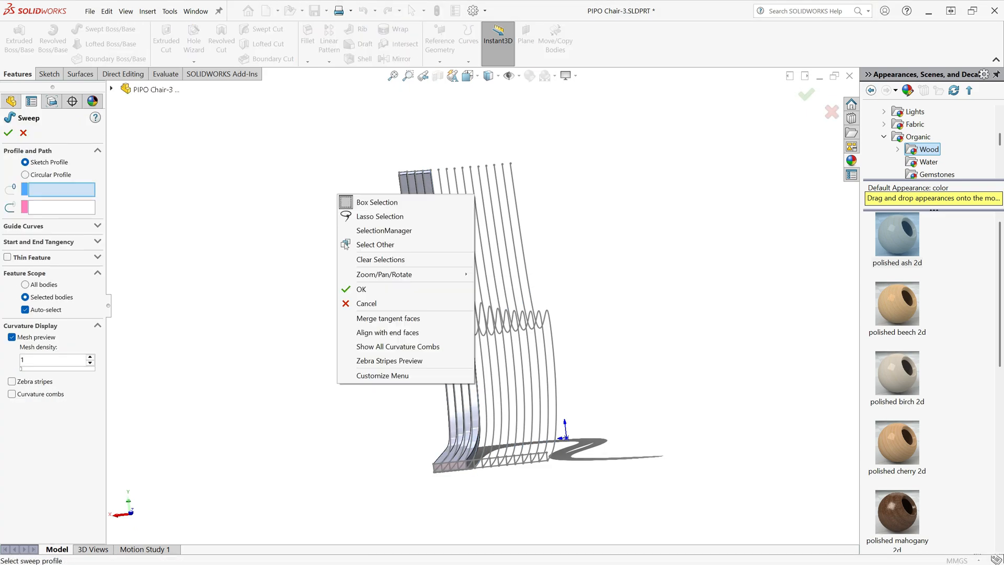
pyautogui.click(448, 245)
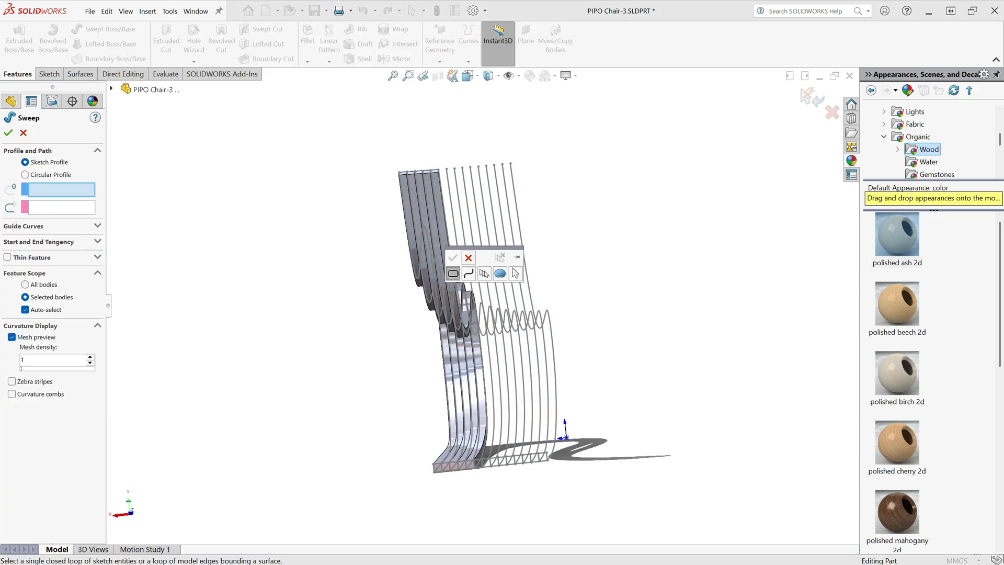
# - Sweep the sixth through ninth squares along their matching intersection curves
pyautogui.rightClick(418, 224)
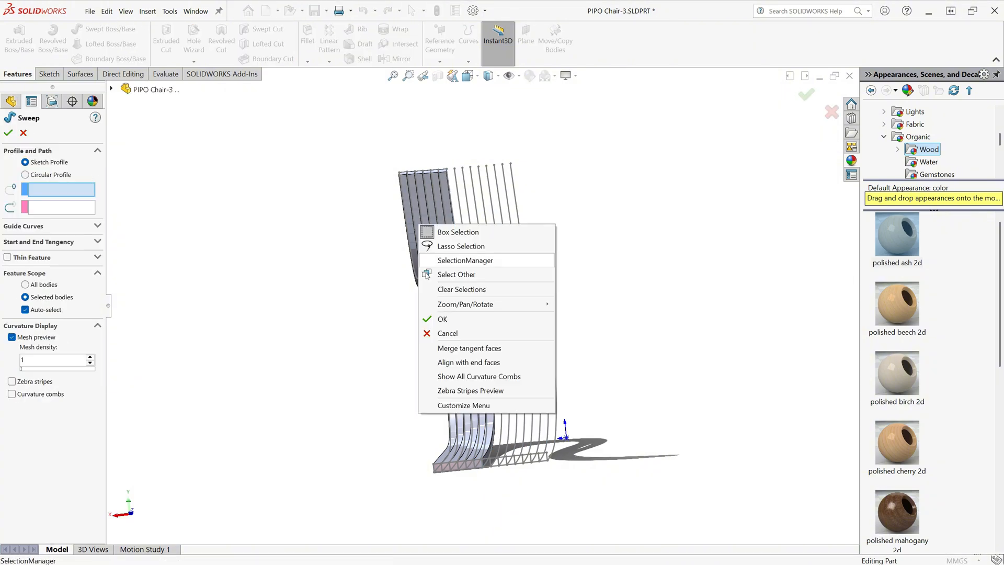
pyautogui.rightClick(413, 287)
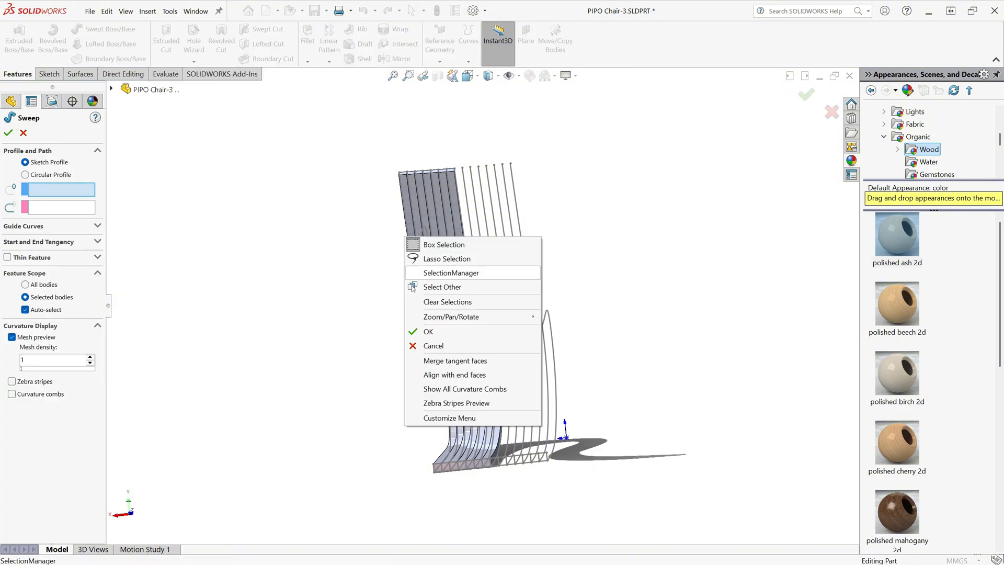
pyautogui.click(451, 273)
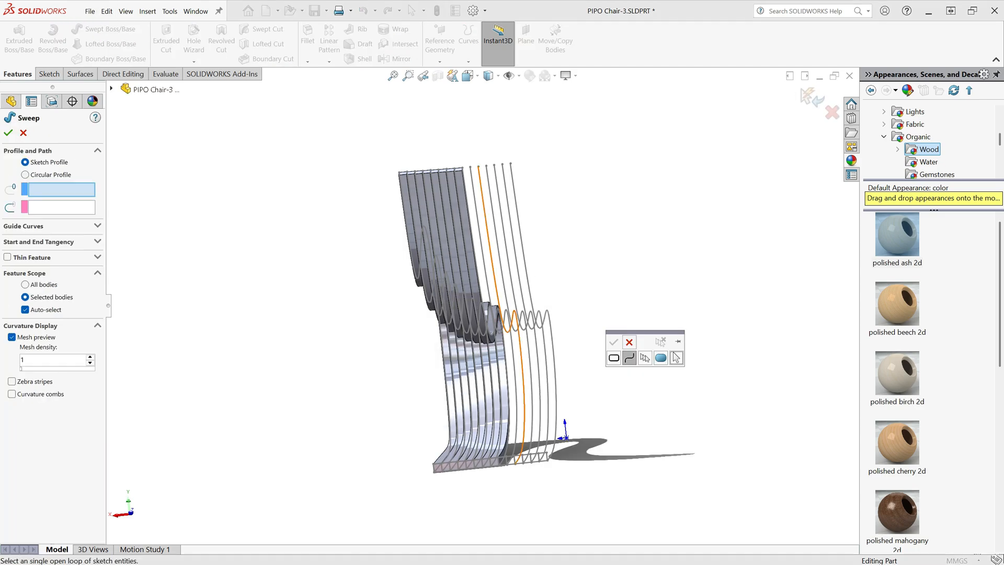
pyautogui.rightClick(703, 336)
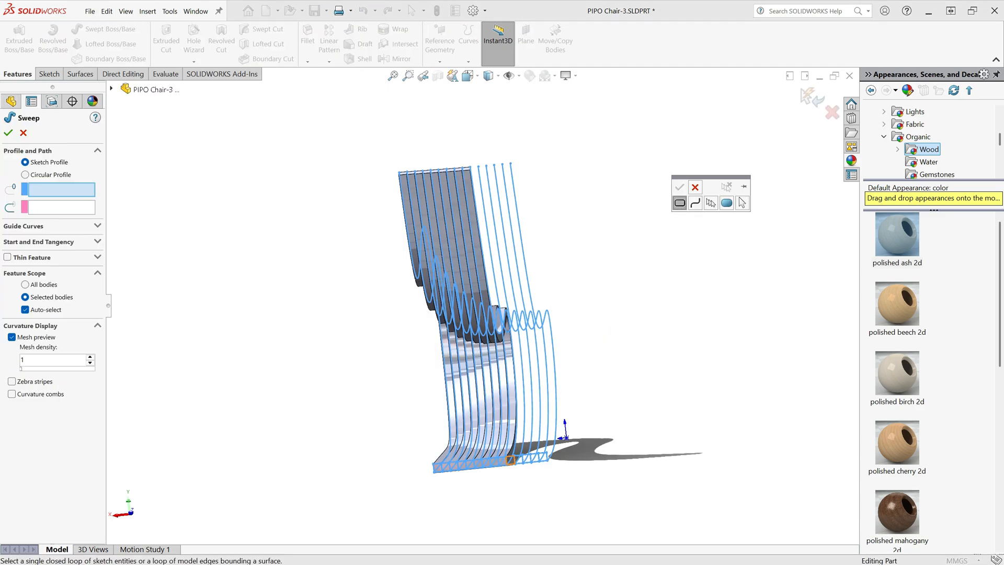
# - Sweep the tenth square along the tenth intersection curve using closed-loop and open-loop selections
pyautogui.rightClick(484, 293)
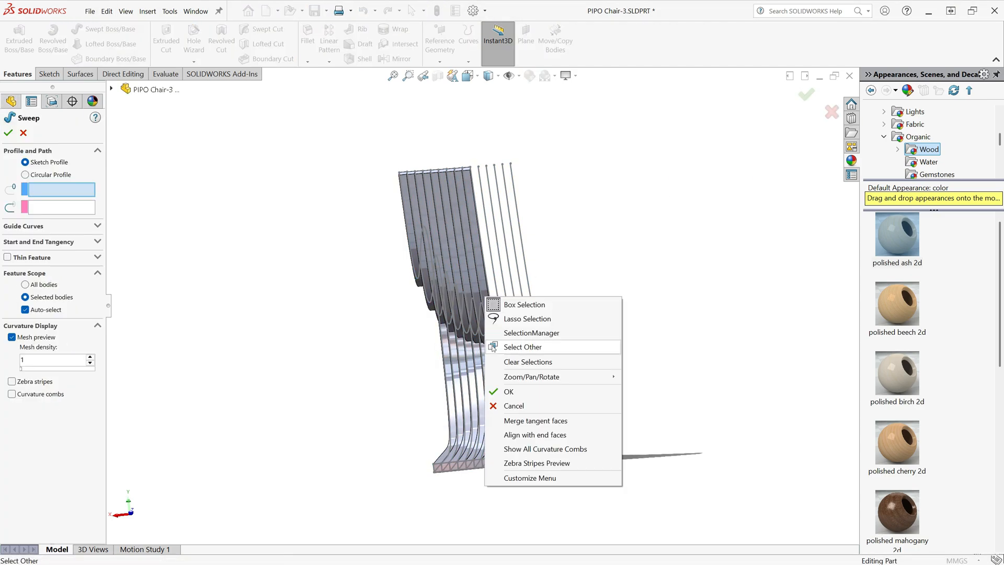
pyautogui.click(534, 332)
pyautogui.click(553, 364)
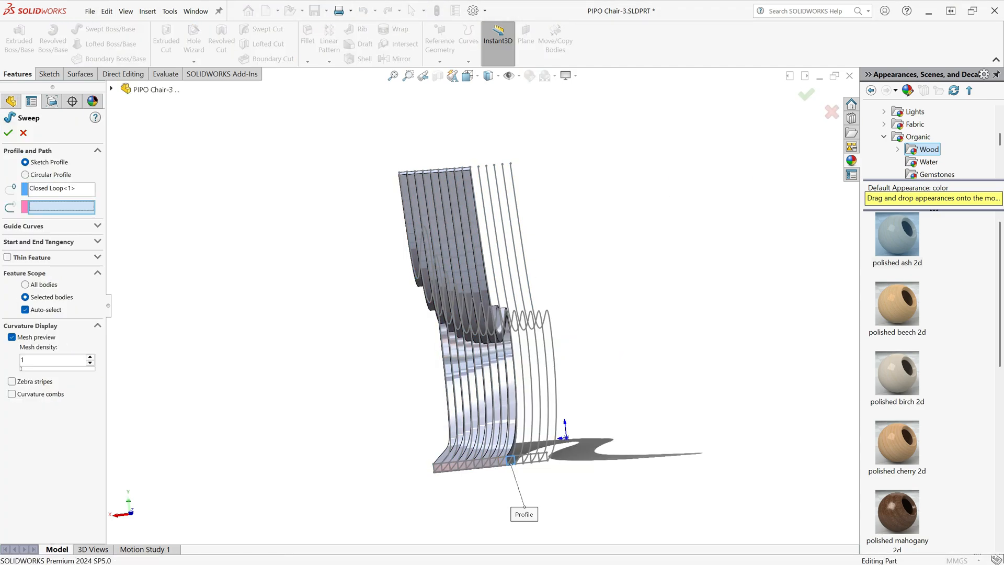
pyautogui.click(516, 397)
pyautogui.click(649, 382)
pyautogui.press('Return')
# - Sweep the eleventh square as a closed loop along the eleventh intersection curve
pyautogui.press('Return')
pyautogui.click(518, 459)
pyautogui.click(681, 434)
pyautogui.rightClick(652, 428)
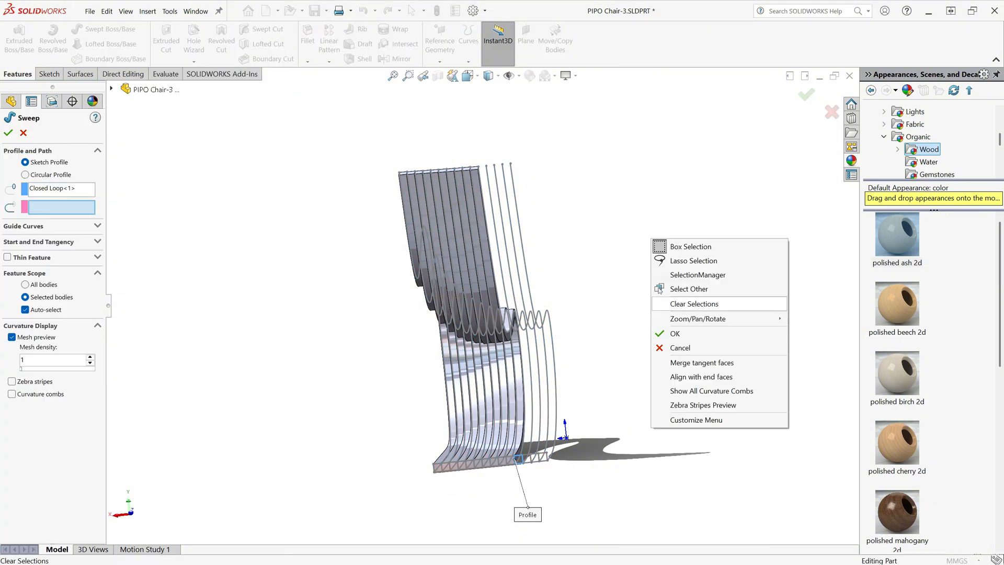
pyautogui.click(666, 275)
pyautogui.click(695, 246)
pyautogui.click(524, 387)
pyautogui.click(679, 230)
pyautogui.click(8, 133)
# - Sweep the twelfth square as a closed loop along the twelfth intersection curve
pyautogui.click(109, 29)
pyautogui.rightClick(493, 296)
pyautogui.click(541, 332)
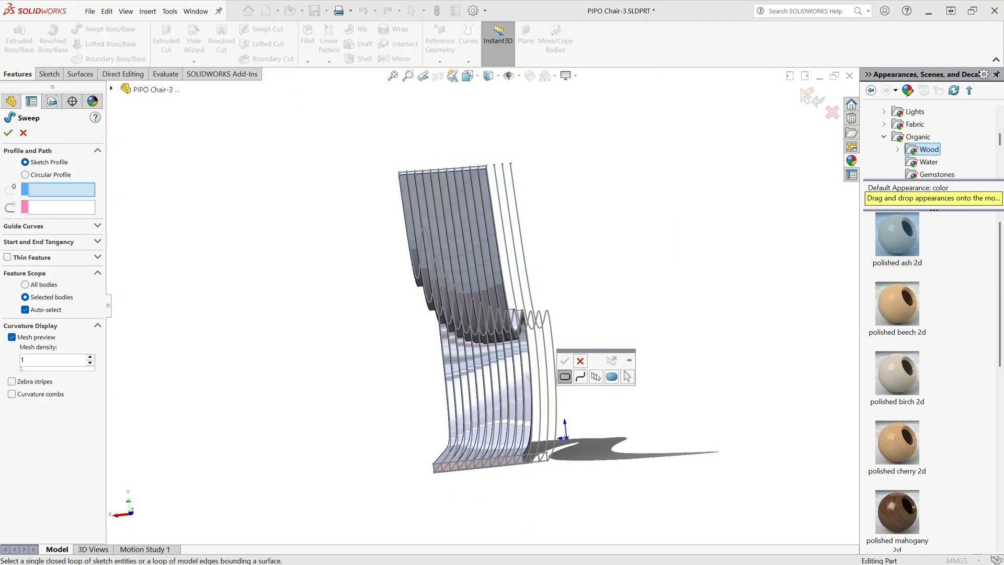
pyautogui.click(526, 458)
pyautogui.click(565, 360)
pyautogui.rightClick(437, 374)
pyautogui.click(452, 222)
pyautogui.click(539, 389)
pyautogui.click(476, 256)
pyautogui.click(9, 133)
# - Sweep the thirteenth square along the thirteenth intersection curve with Merge result turned off
pyautogui.click(110, 29)
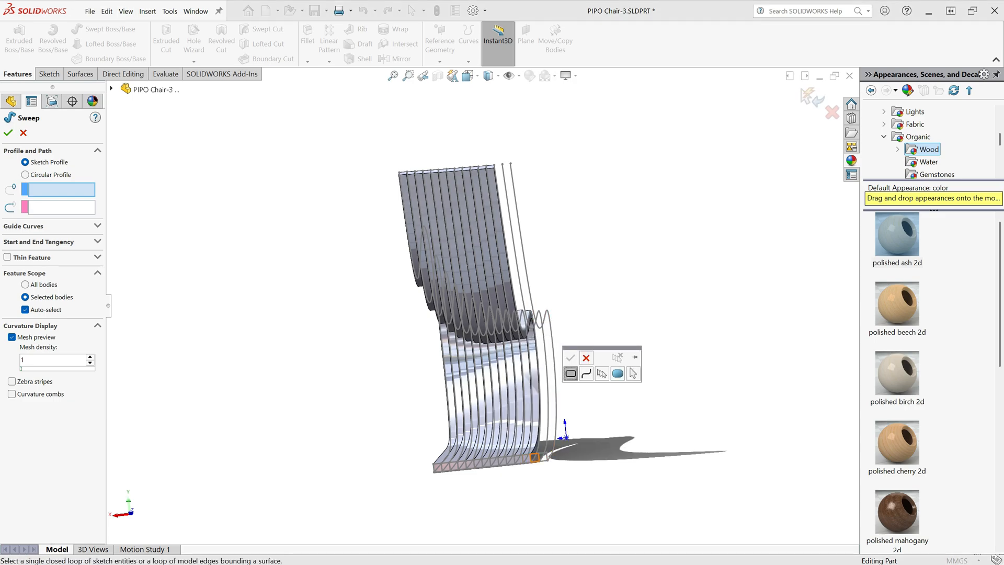
pyautogui.click(534, 458)
pyautogui.click(570, 358)
pyautogui.rightClick(400, 219)
pyautogui.click(431, 253)
pyautogui.click(539, 390)
pyautogui.click(416, 236)
pyautogui.click(97, 241)
pyautogui.click(26, 326)
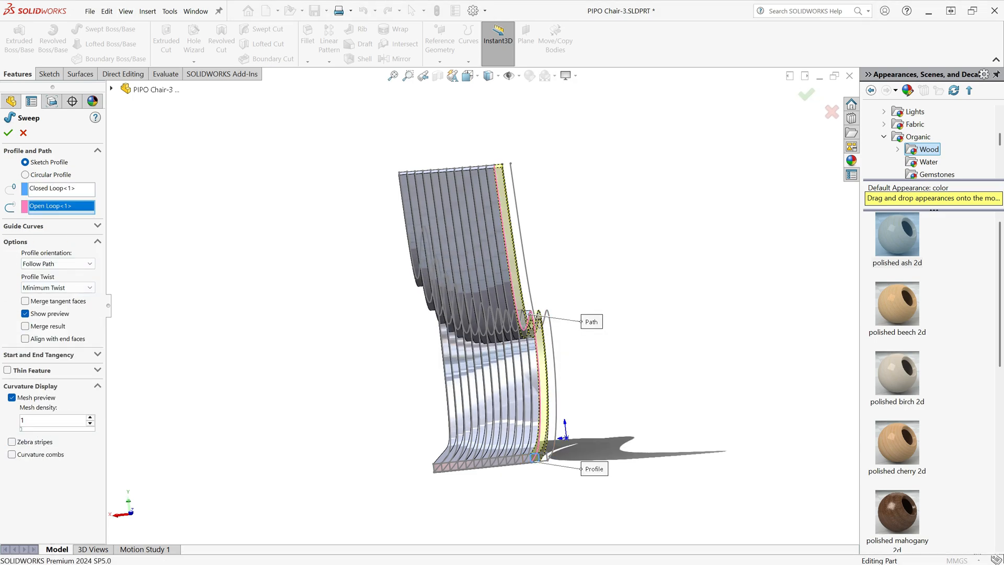
pyautogui.click(8, 133)
# - Begin another sweep with the fourteenth and last square as its closed-loop profile
pyautogui.click(110, 29)
pyautogui.rightClick(537, 280)
pyautogui.click(581, 315)
pyautogui.click(614, 361)
pyautogui.click(542, 456)
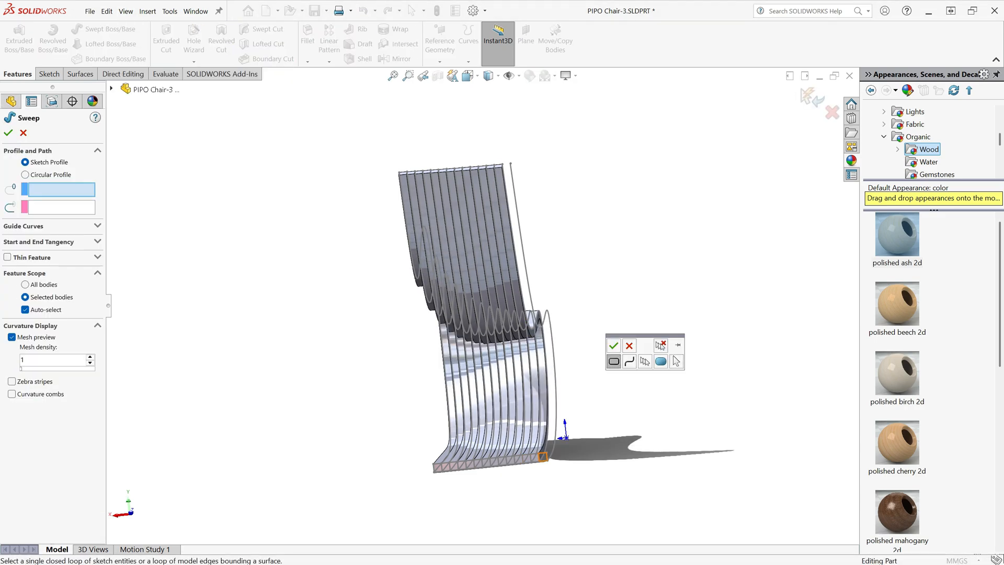
pyautogui.click(614, 346)
# - Use the last intersection curve as the open-loop path and complete the sweep with Merge result turned off
pyautogui.rightClick(608, 234)
pyautogui.click(649, 272)
pyautogui.click(691, 249)
pyautogui.click(548, 397)
pyautogui.click(675, 233)
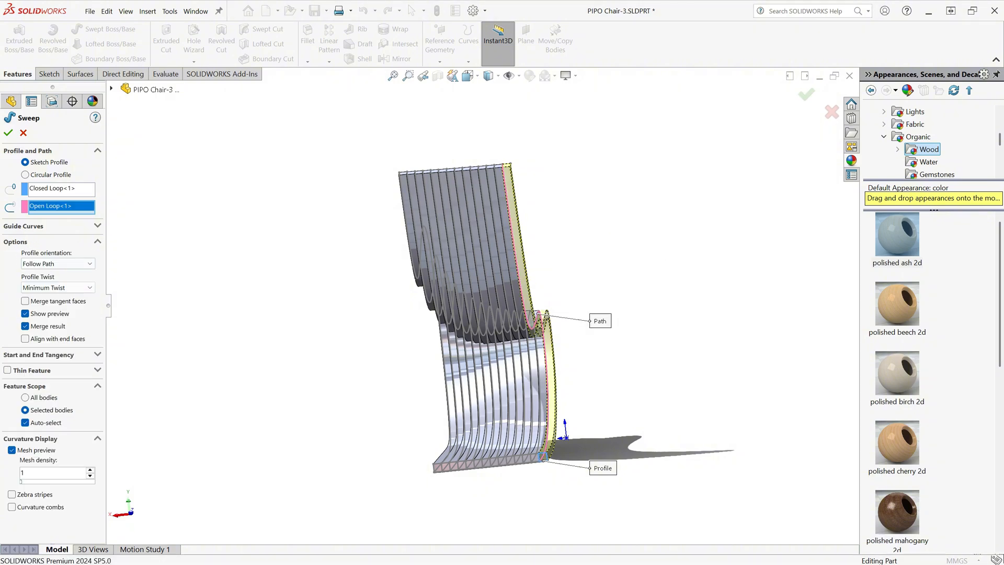
pyautogui.click(26, 326)
pyautogui.click(8, 133)
# - Mirror all 14 swept slat bodies about the MP plane
pyautogui.moveTo(335, 261); pyautogui.dragTo(515, 301, button='middle')
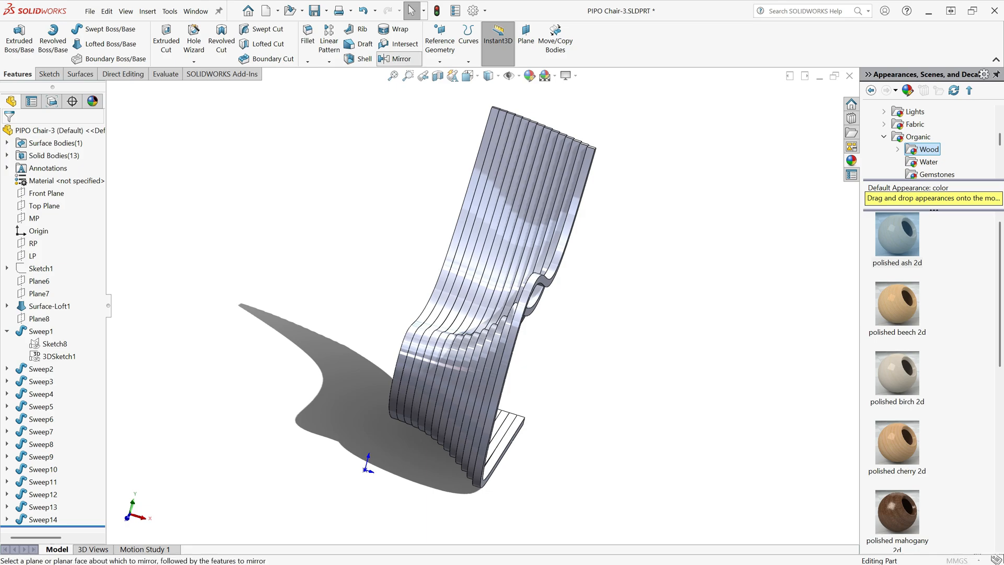
pyautogui.click(396, 59)
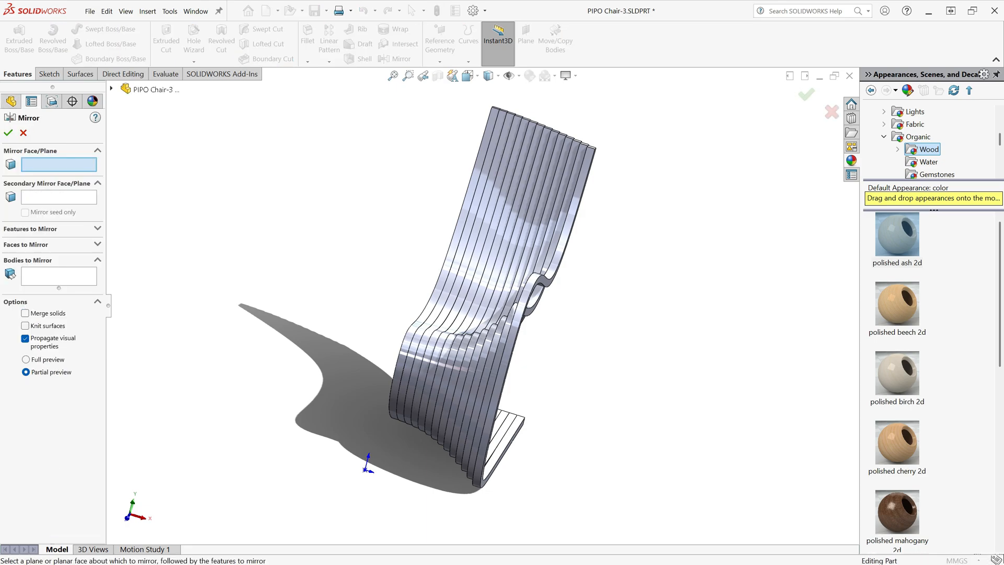
pyautogui.click(111, 89)
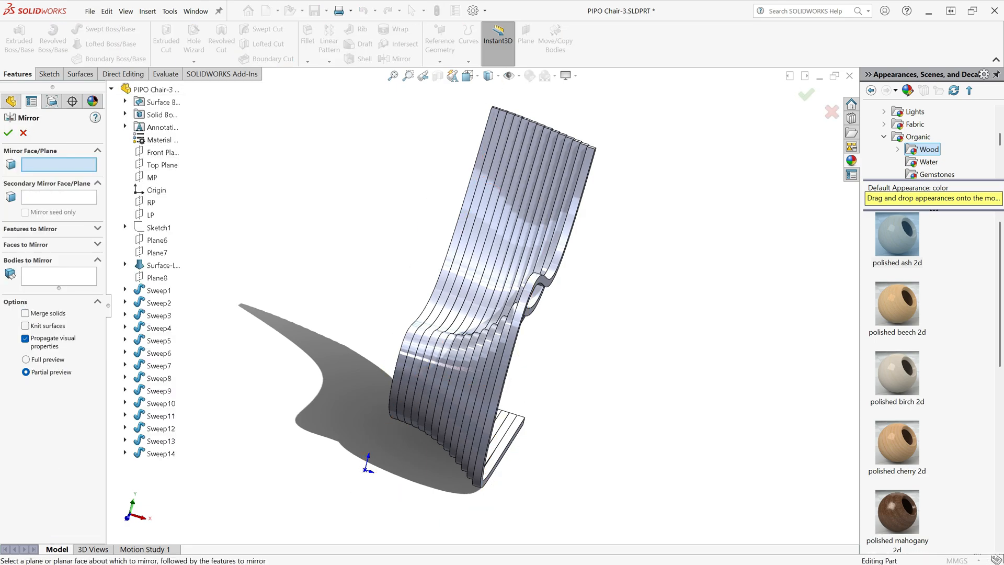
pyautogui.click(152, 177)
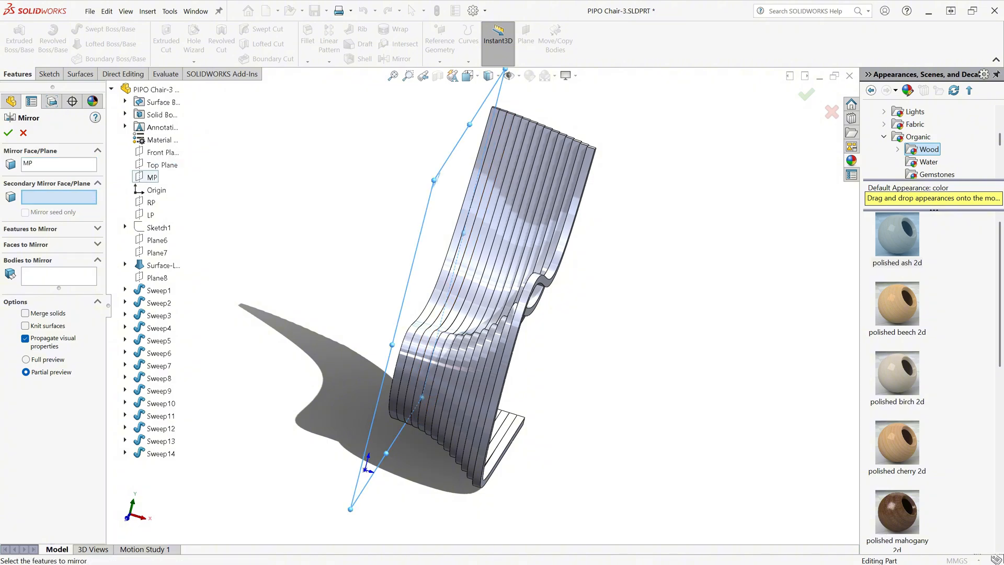
pyautogui.click(59, 276)
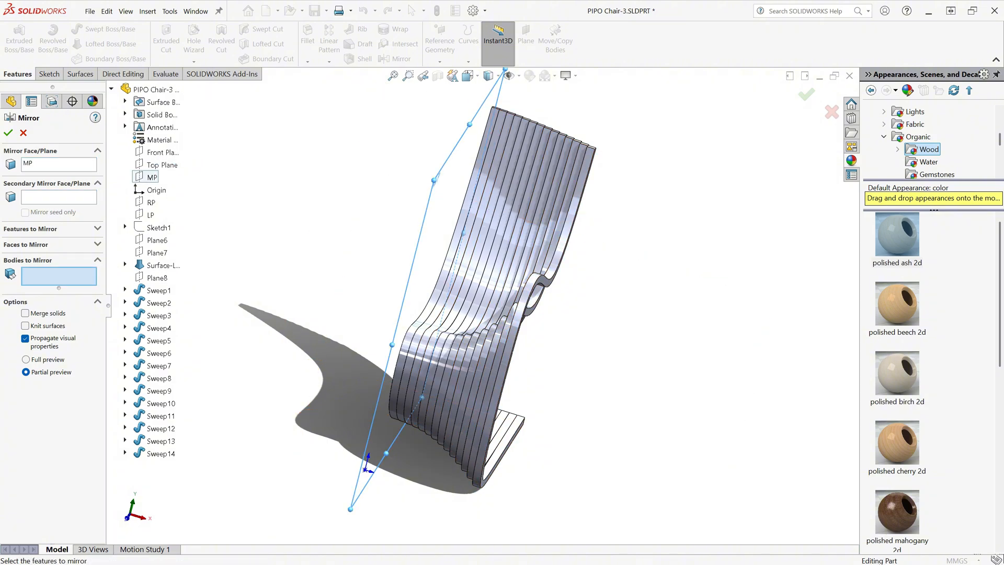
pyautogui.moveTo(347, 144); pyautogui.dragTo(324, 101)
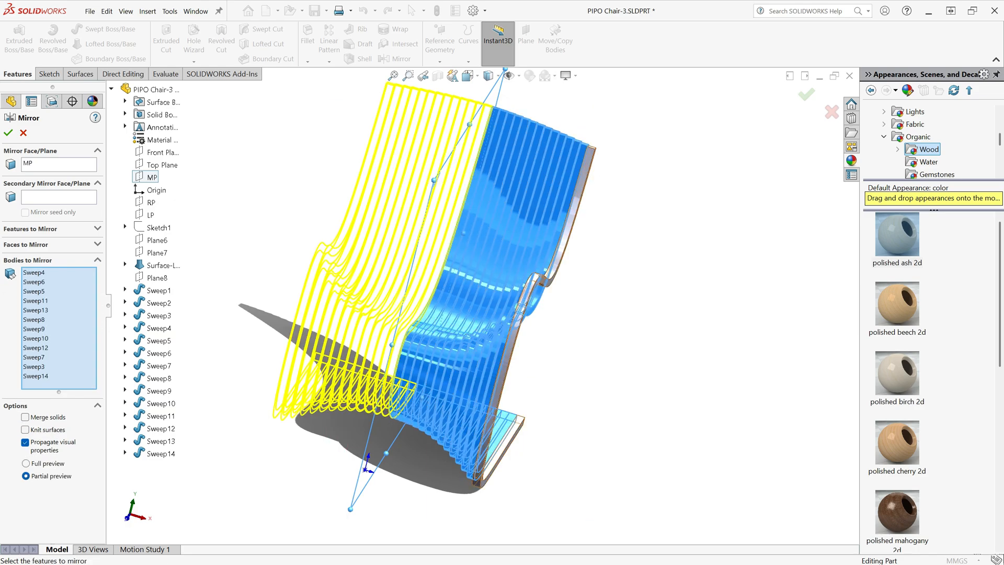
pyautogui.click(579, 196)
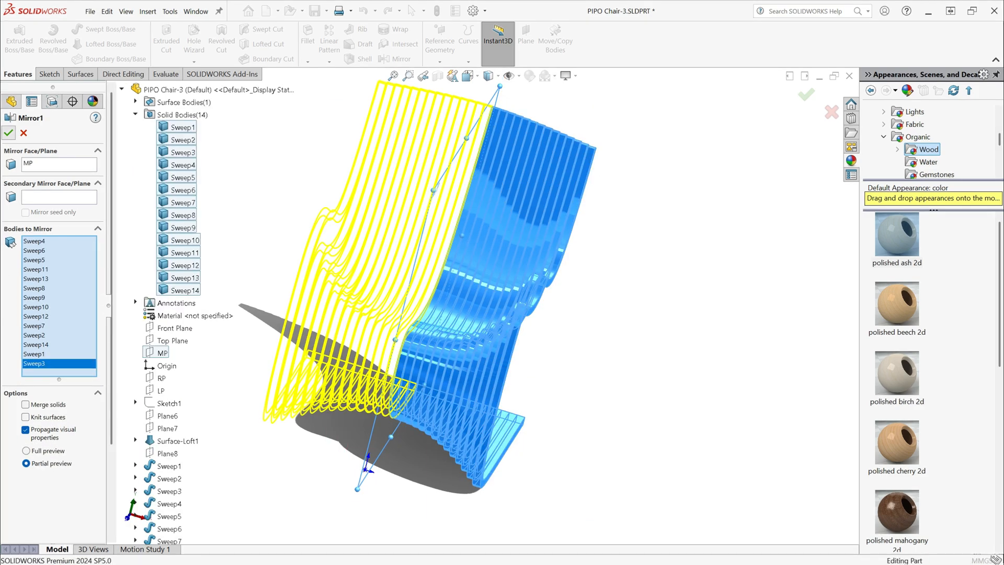
pyautogui.press('Return')
# - Apply the polished mahogany 2d appearance to both the swept and the mirrored slats
pyautogui.scroll(2, 480, 303)
pyautogui.moveTo(480, 303)
pyautogui.mouseDown(button='middle')
pyautogui.moveTo(445, 230)
pyautogui.moveTo(466, 226)
pyautogui.moveTo(478, 248)
pyautogui.moveTo(356, 235)
pyautogui.moveTo(471, 243)
pyautogui.mouseUp(button='middle')
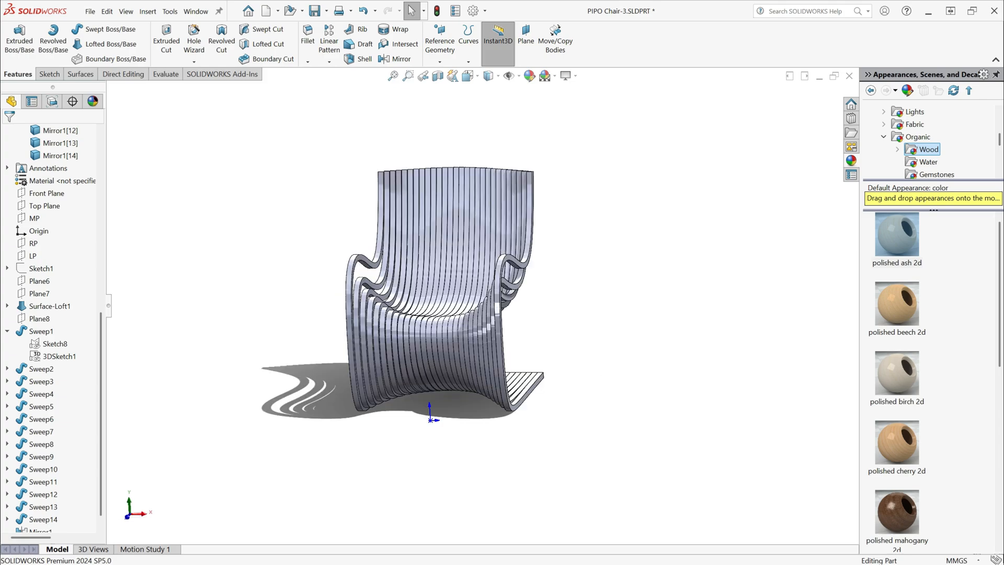
pyautogui.moveTo(897, 510); pyautogui.dragTo(431, 264)
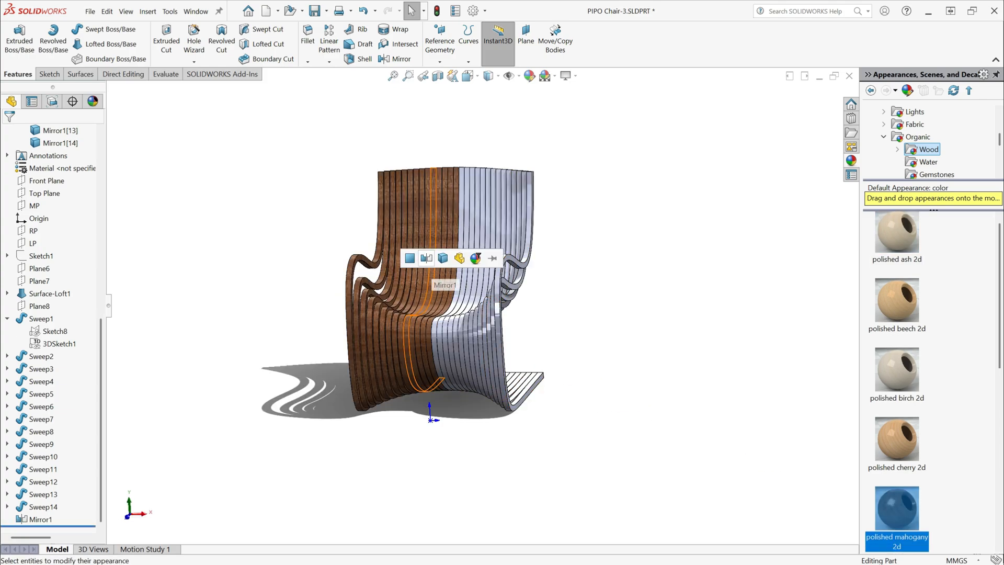
pyautogui.click(475, 257)
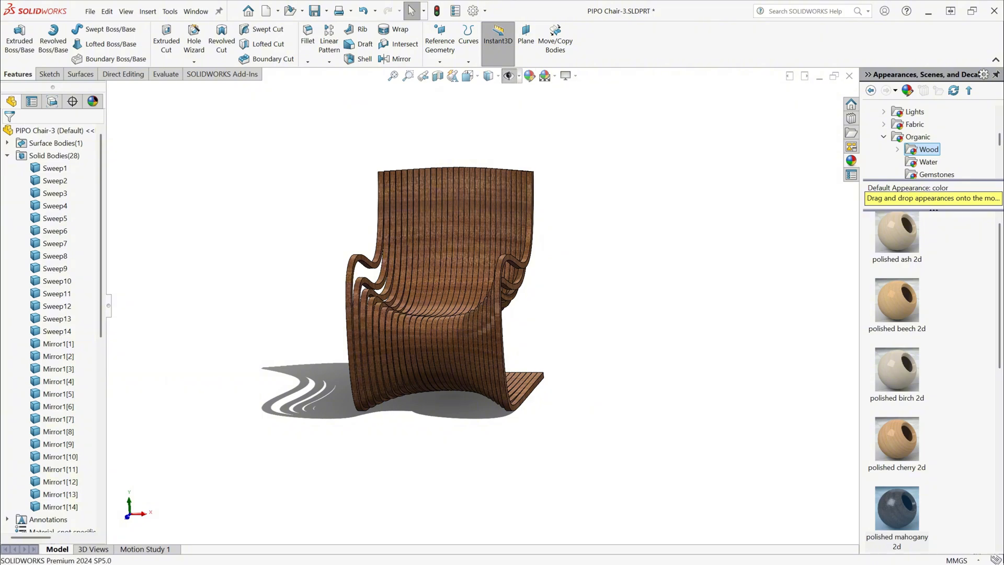
# - Change the background scene behind the finished chair to a white room backdrop
pyautogui.hotkey('ctrl', 'space')
pyautogui.click(447, 392)
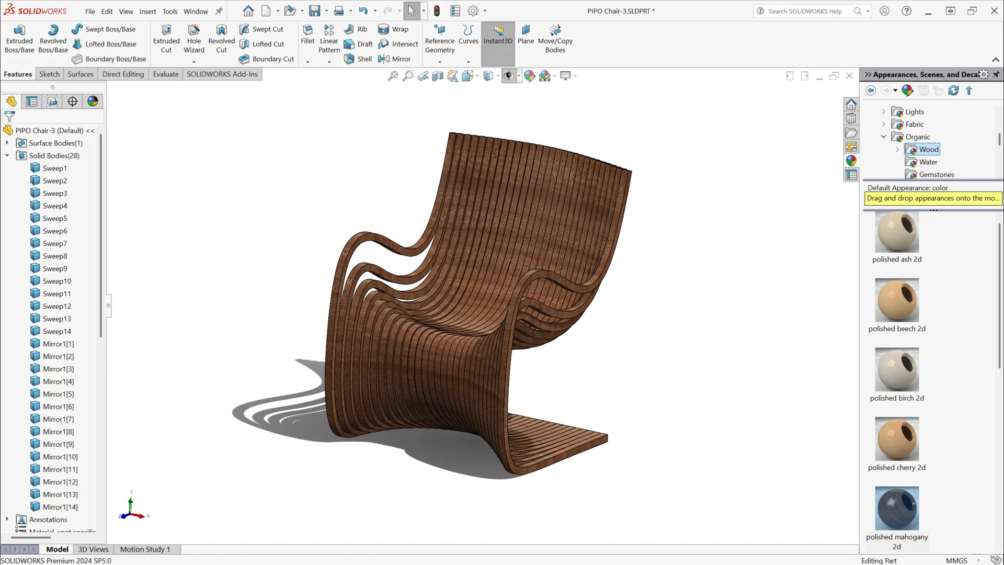
pyautogui.click(545, 76)
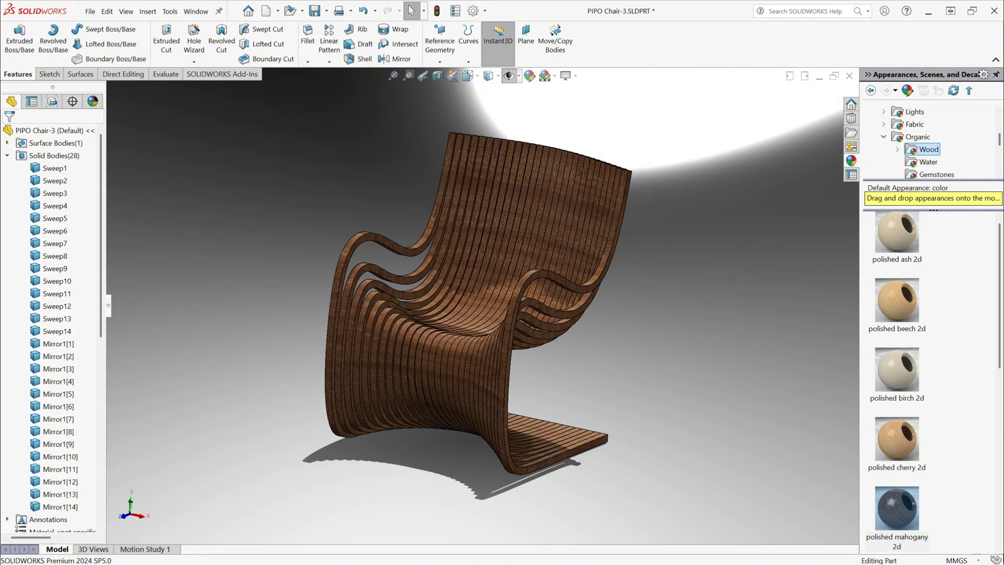
pyautogui.moveTo(501, 314); pyautogui.dragTo(520, 305, button='middle')
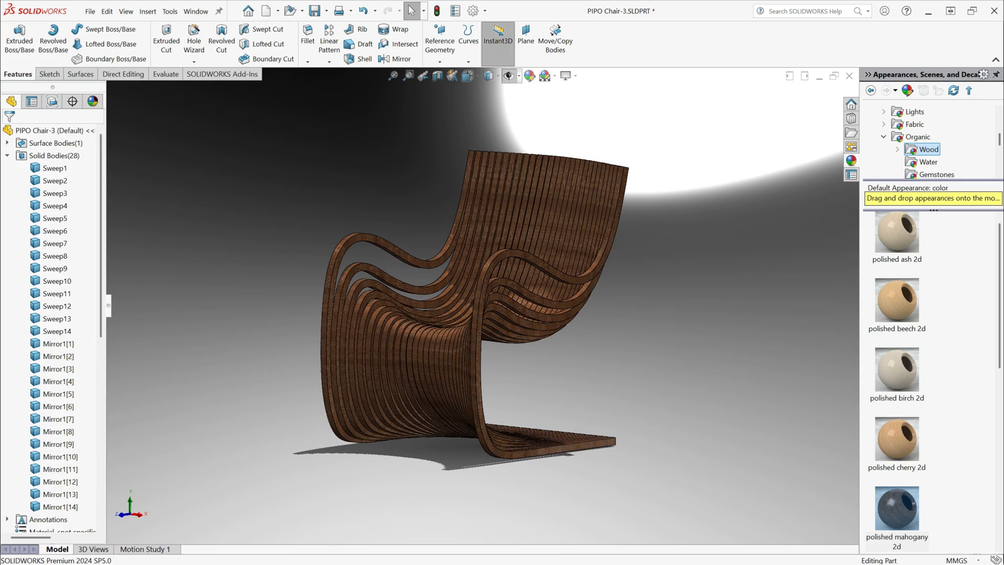
pyautogui.click(545, 76)
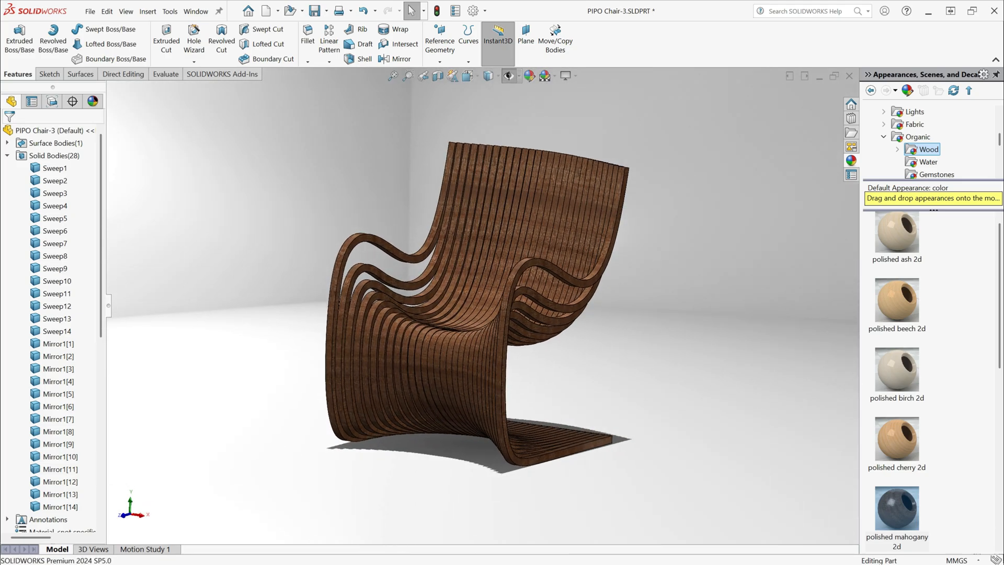